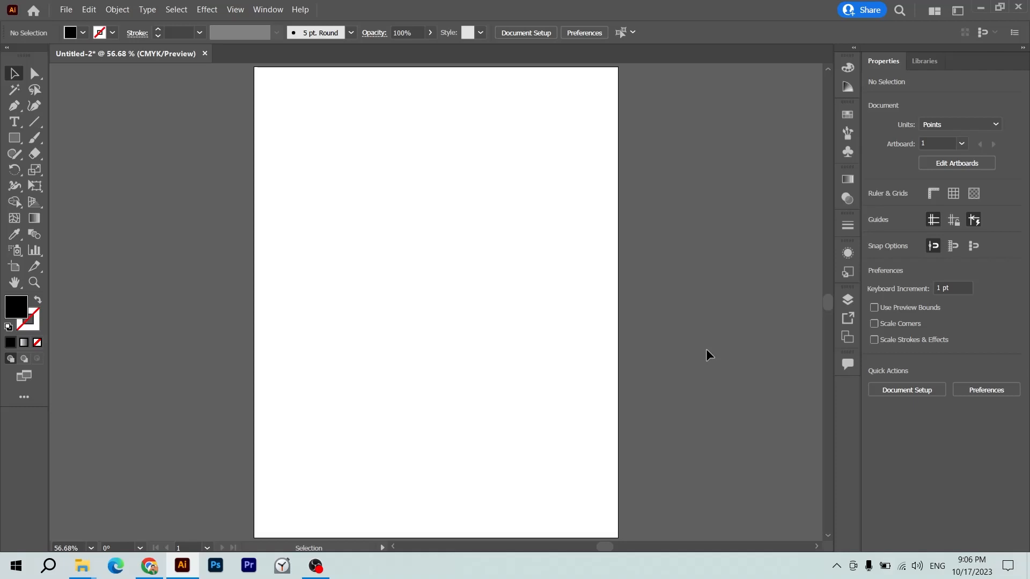
- In Notepad, write the notes 'Bleed Area -> Artwork ke bhr' and 'Safe Area -> Artwork ke andr'
key(super+r)
text(notepad)
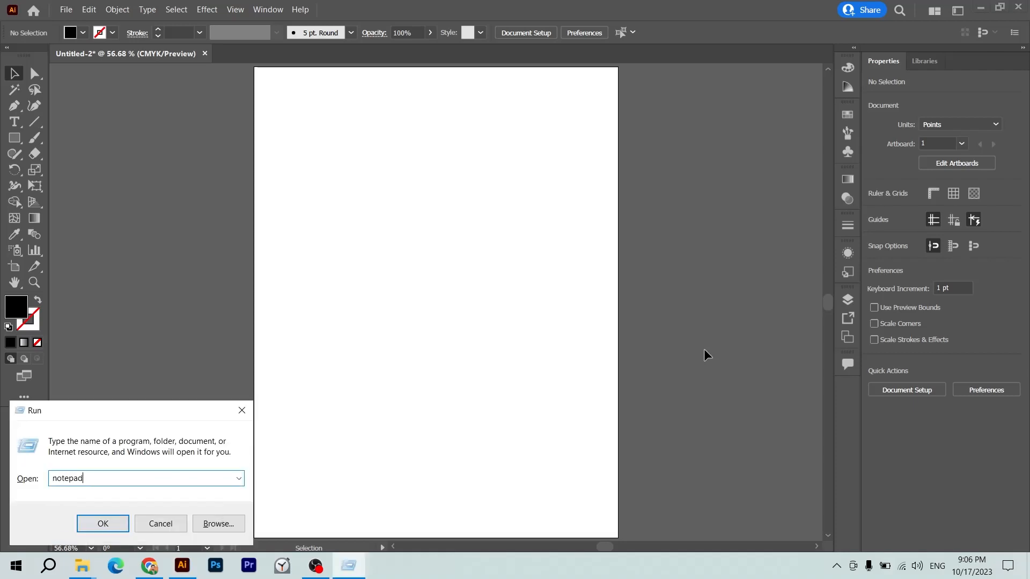
key(Return)
text(Bleed Area )
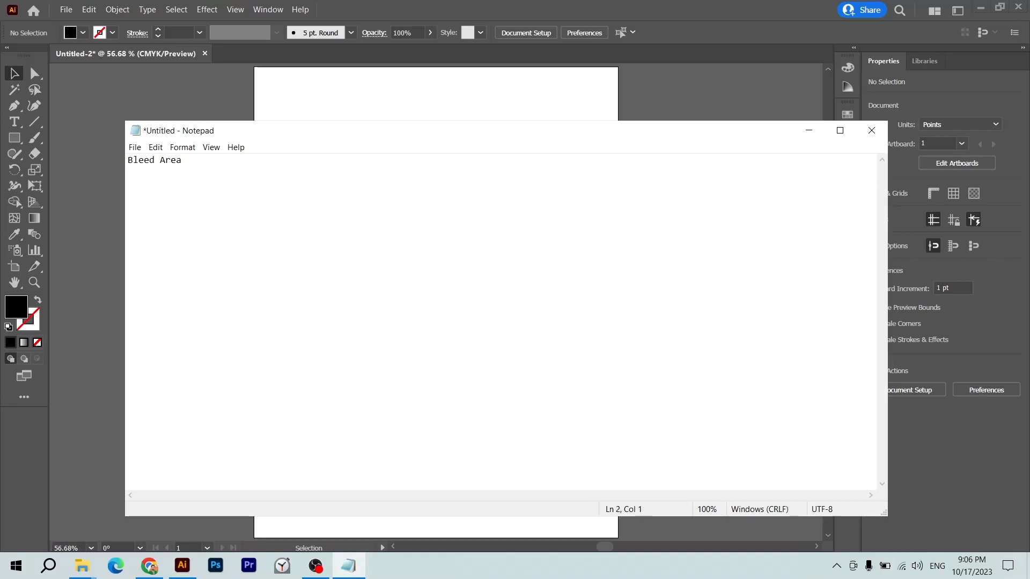
text(Safe Area -> Artwork ke andr)
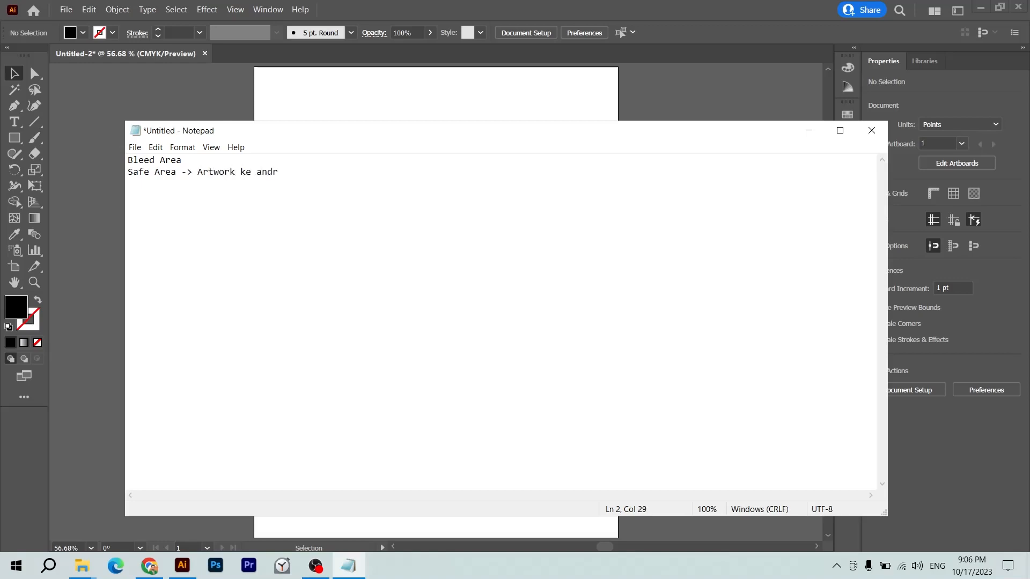
key(Up)
text(-> Artwork ke bhr)
key(alt+Tab)
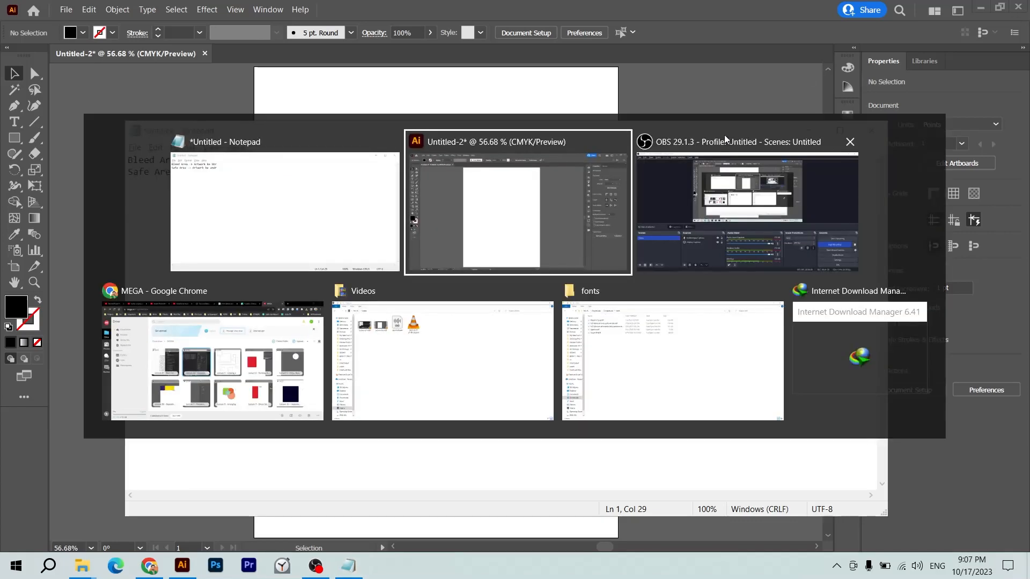
- Search Google for 'visiting card' and browse the image results
key(ctrl+t)
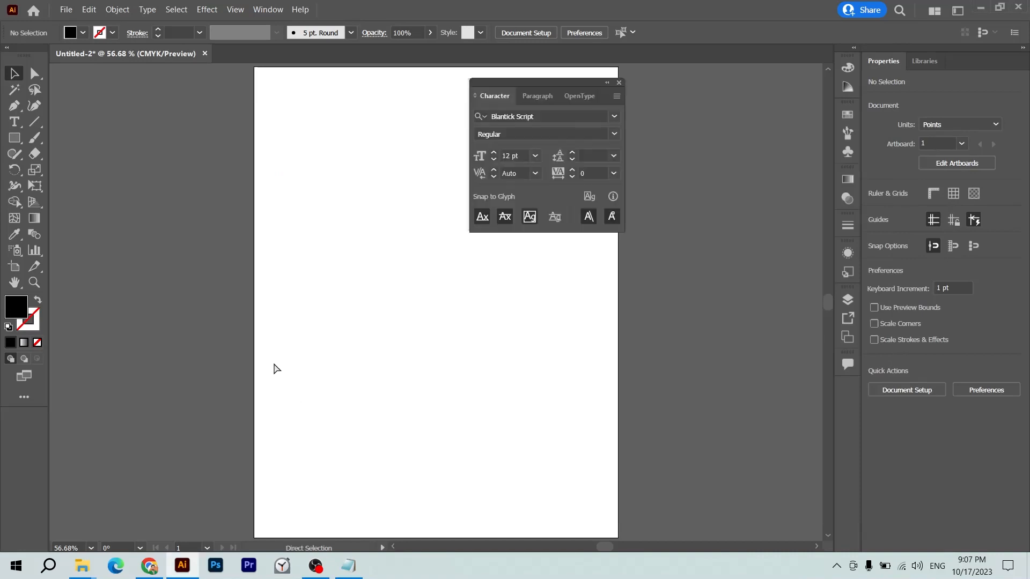
key(alt+Tab)
key(ctrl+t)
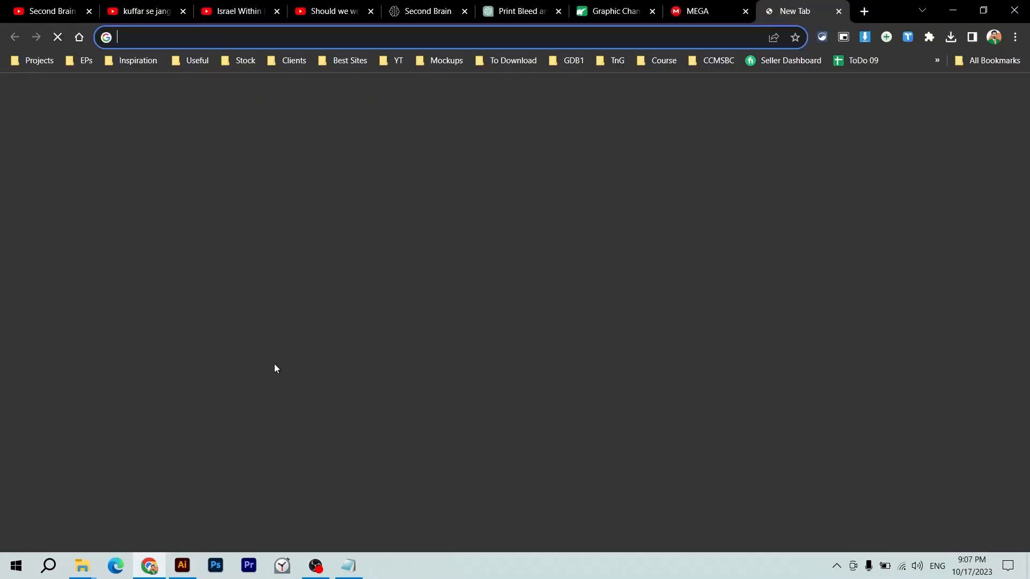
text(visiting card)
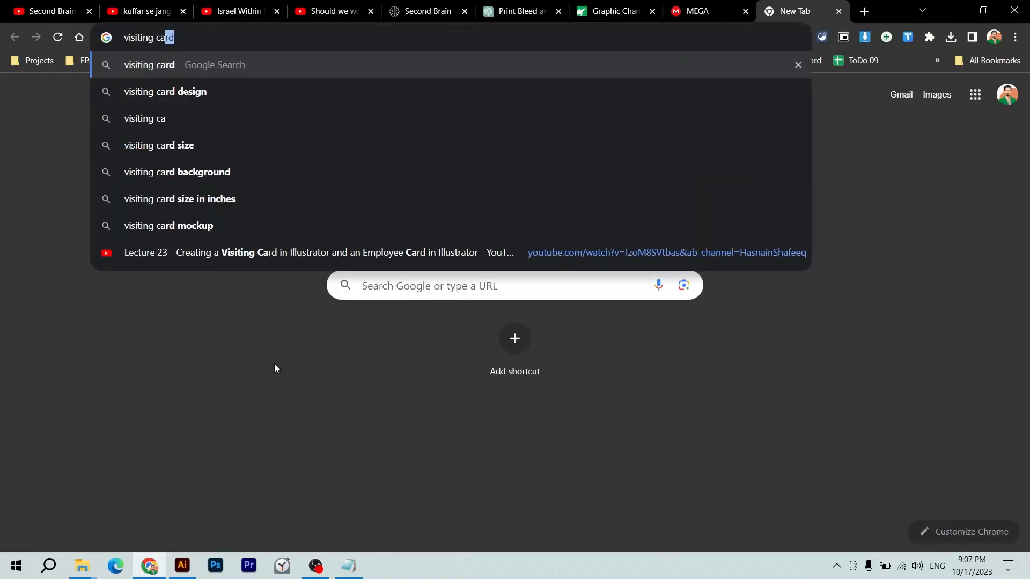
key(Return)
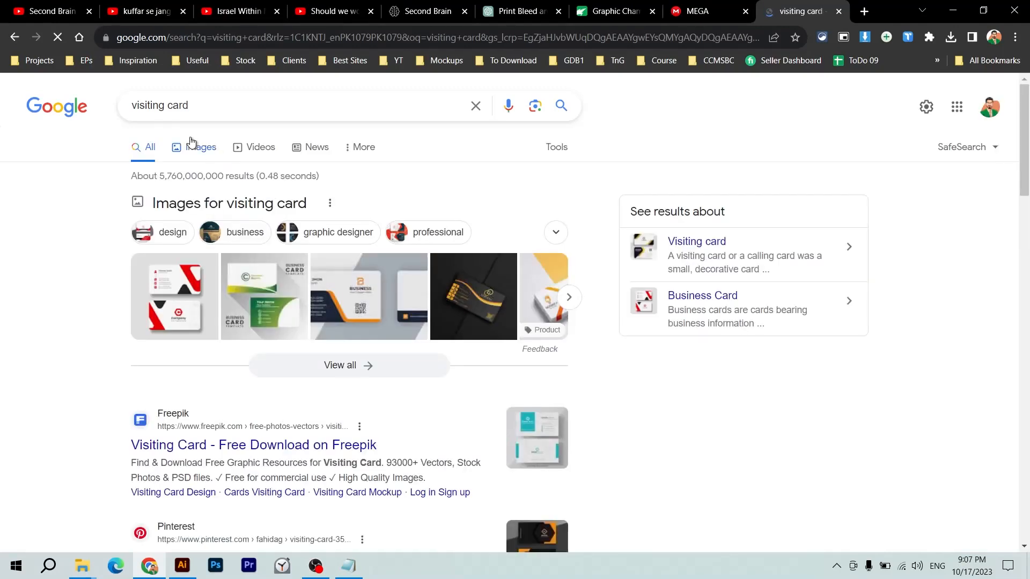
click(192, 142)
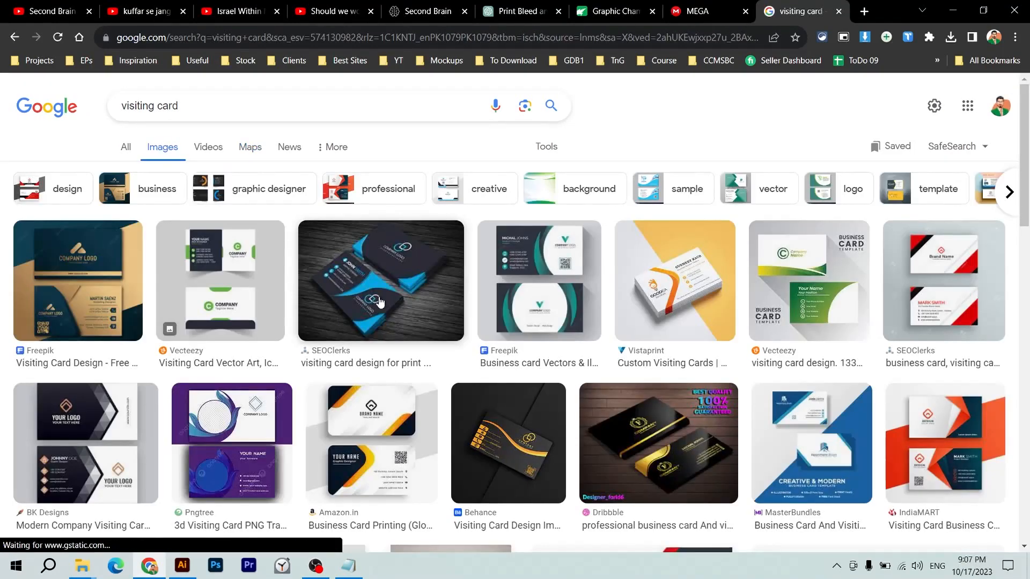
scroll(511, 306, down, 2)
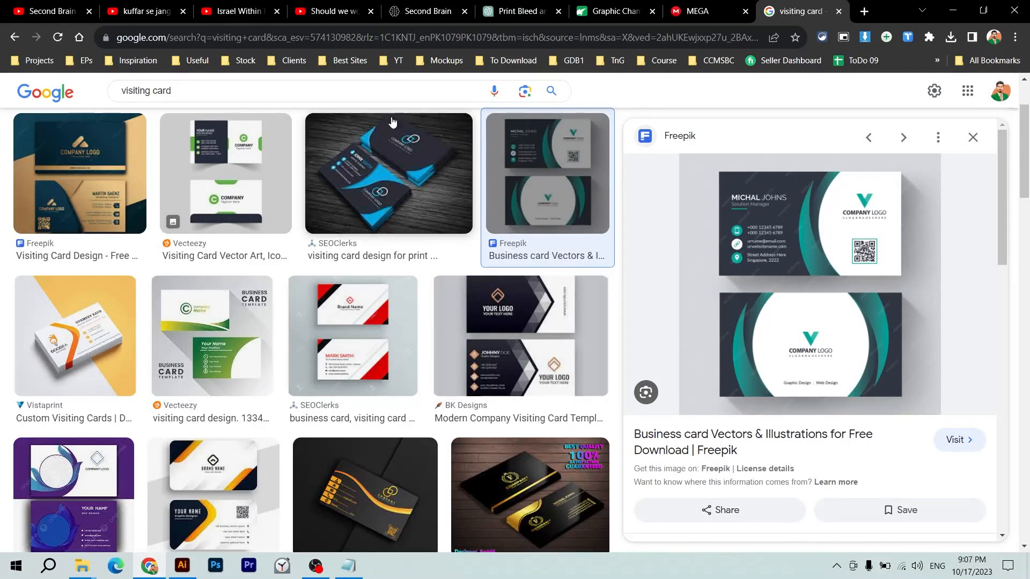
- Refine the search to 'visiting card printing' and show the video results
click(381, 87)
text(printing)
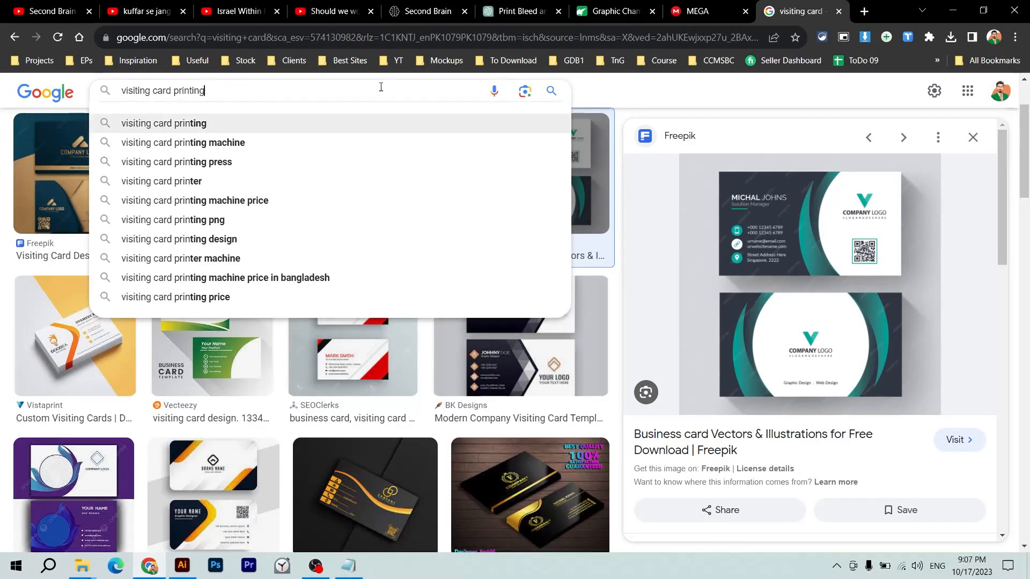
key(Return)
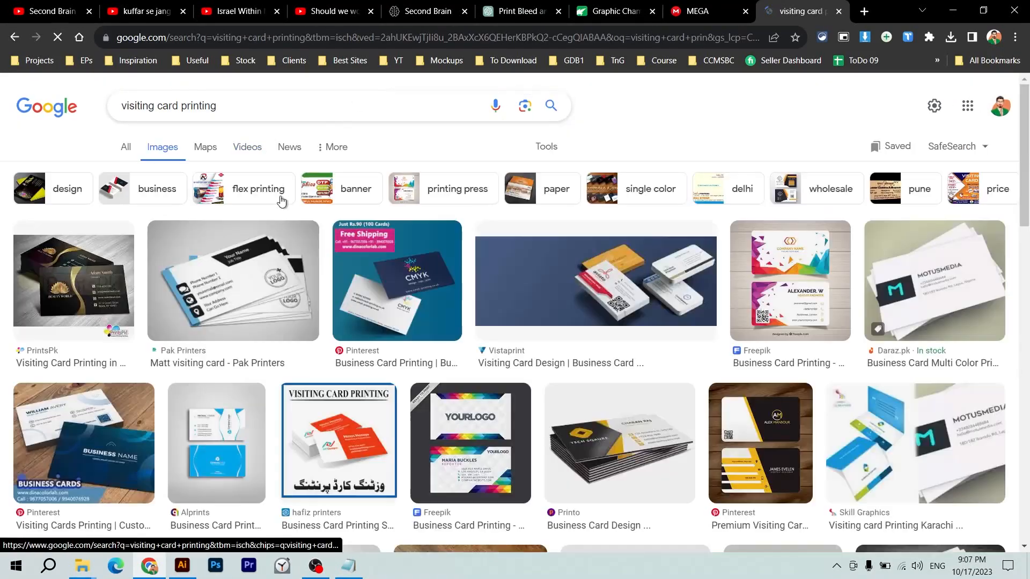
scroll(280, 201, down, 1)
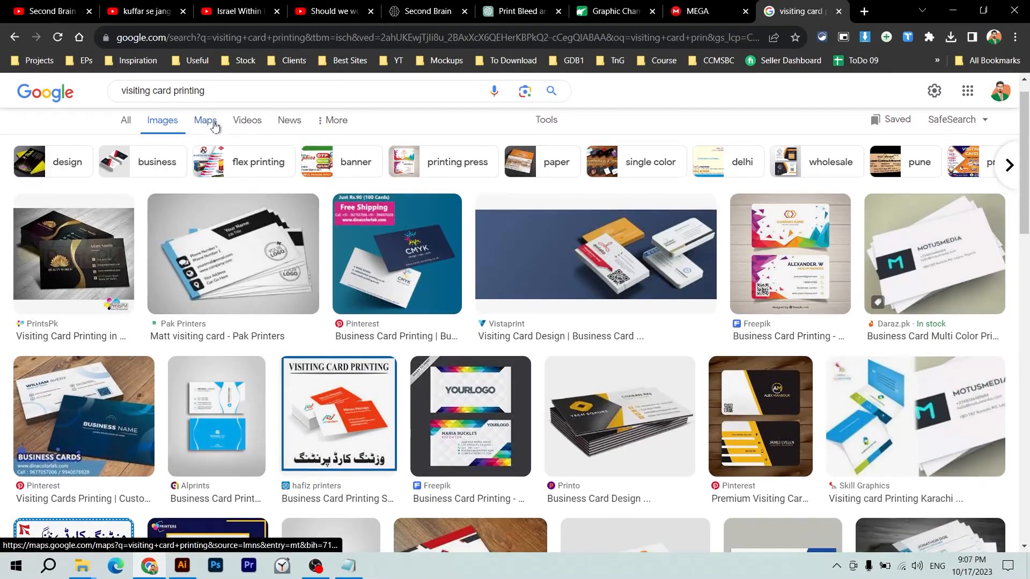
click(251, 122)
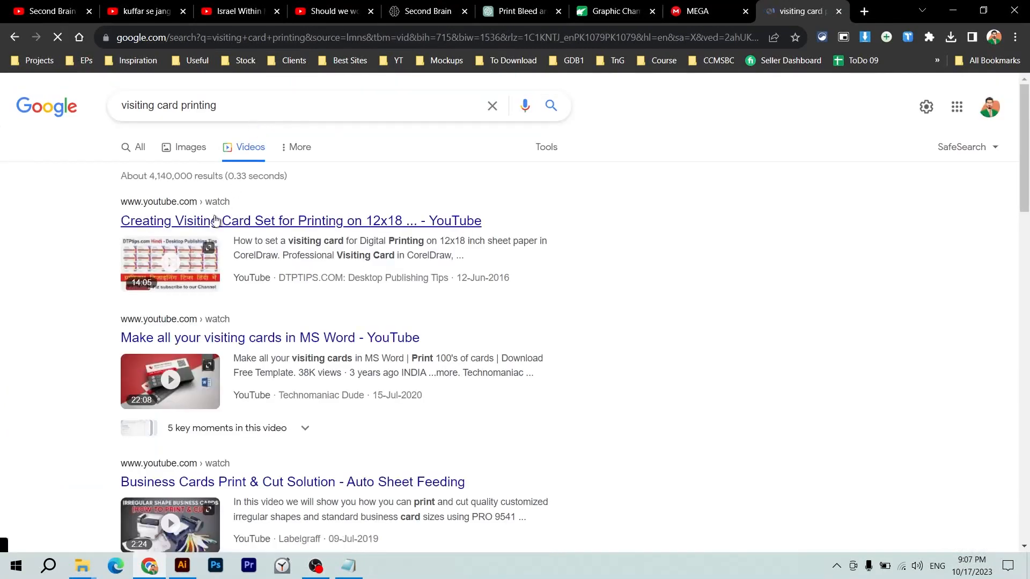
- Play the first visiting card printing tutorial and skip its ad
click(177, 272)
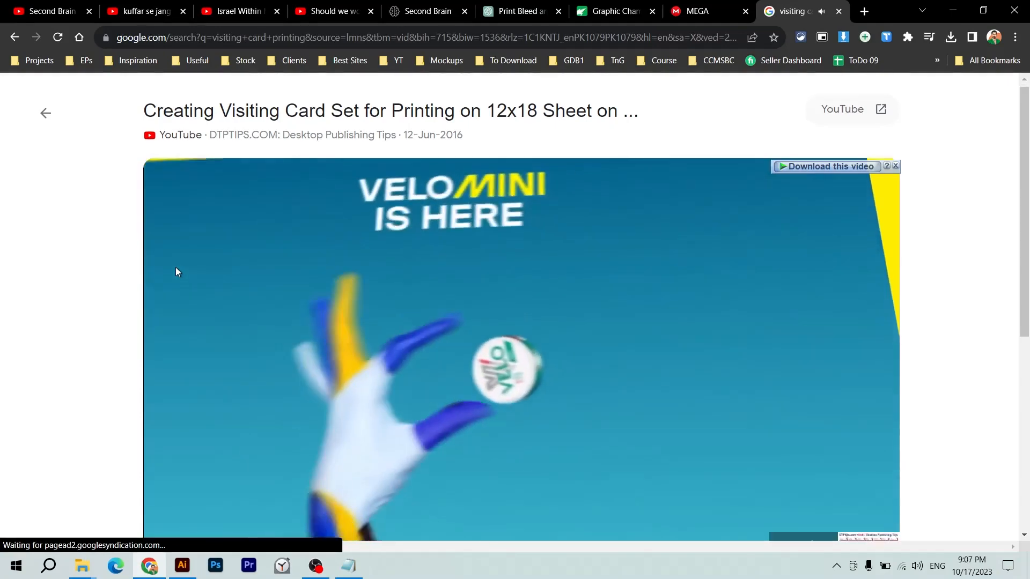
scroll(175, 267, down, 2)
right_click(176, 267)
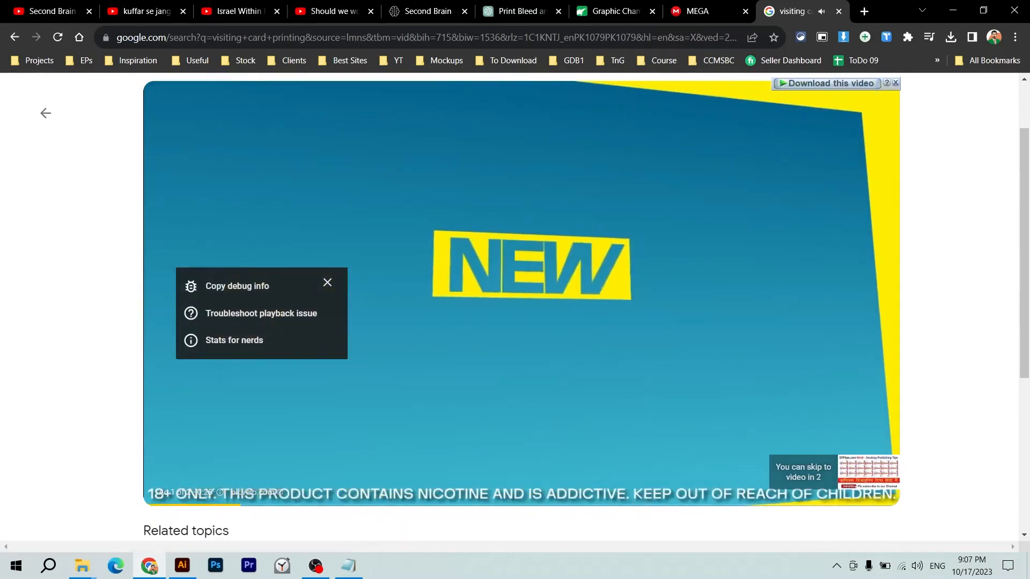
click(850, 474)
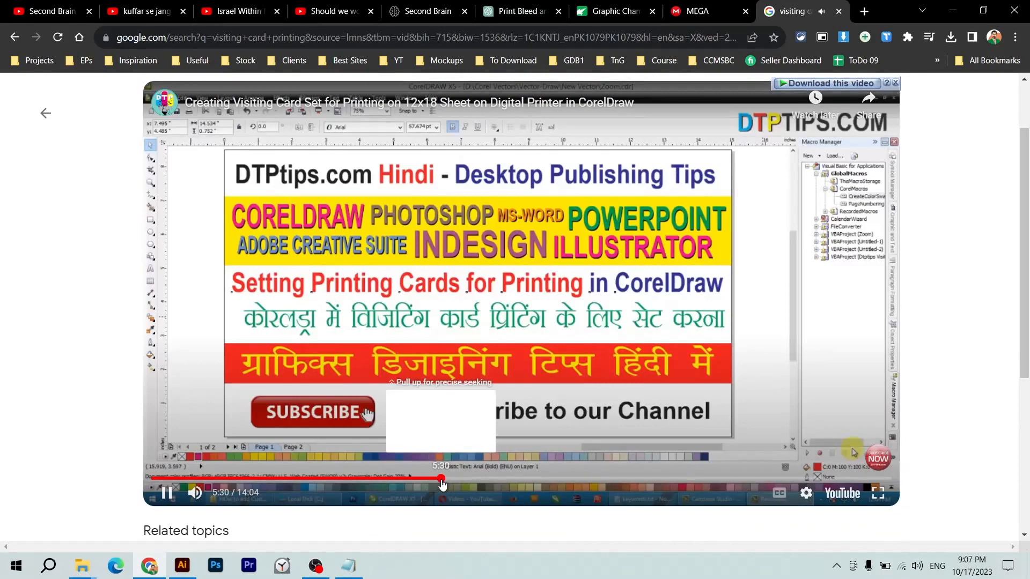
- Skim the tutorial at 5:30, 7:32 and 12:32, pause it, and close the tab
click(440, 479)
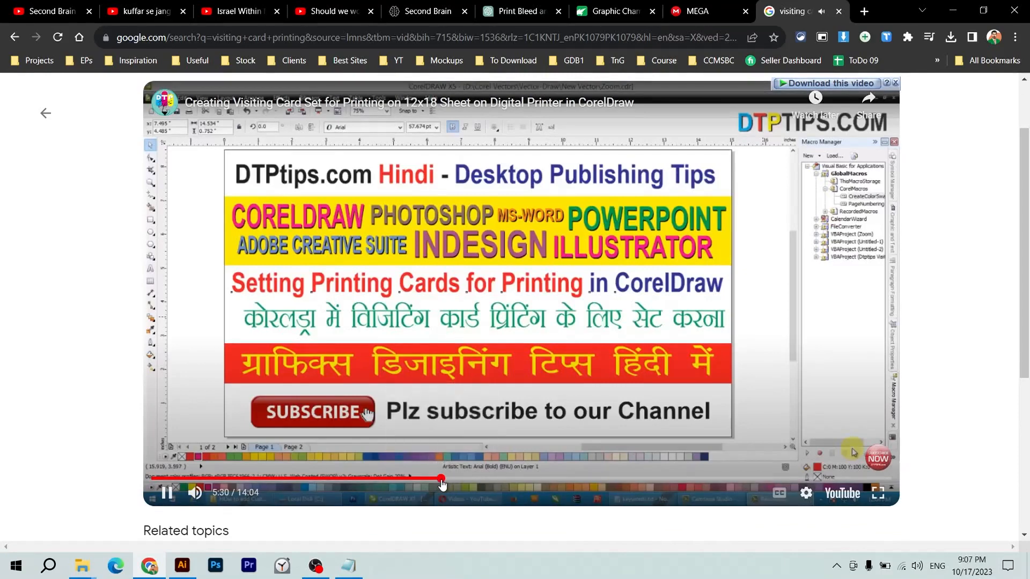
click(548, 480)
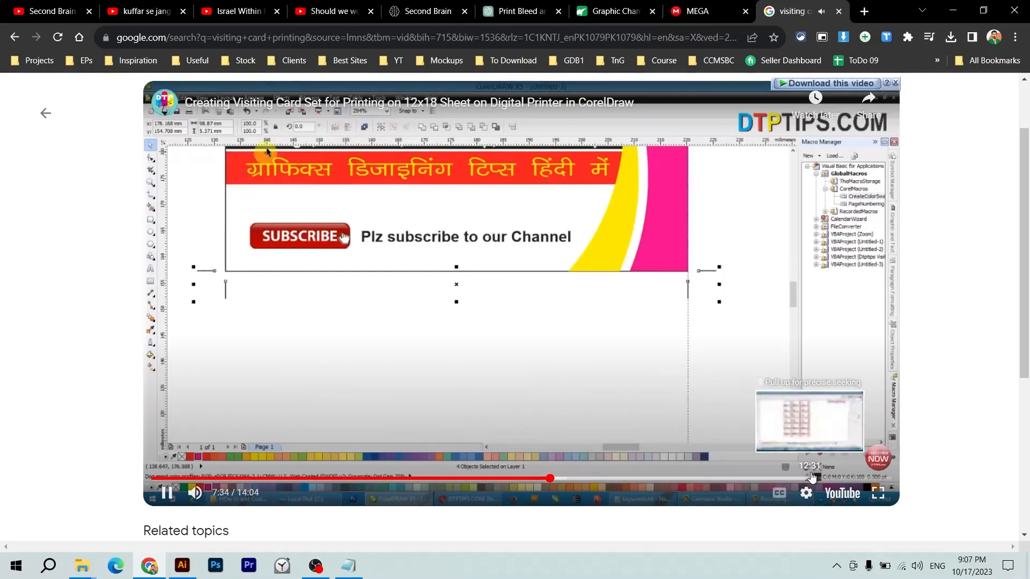
click(810, 479)
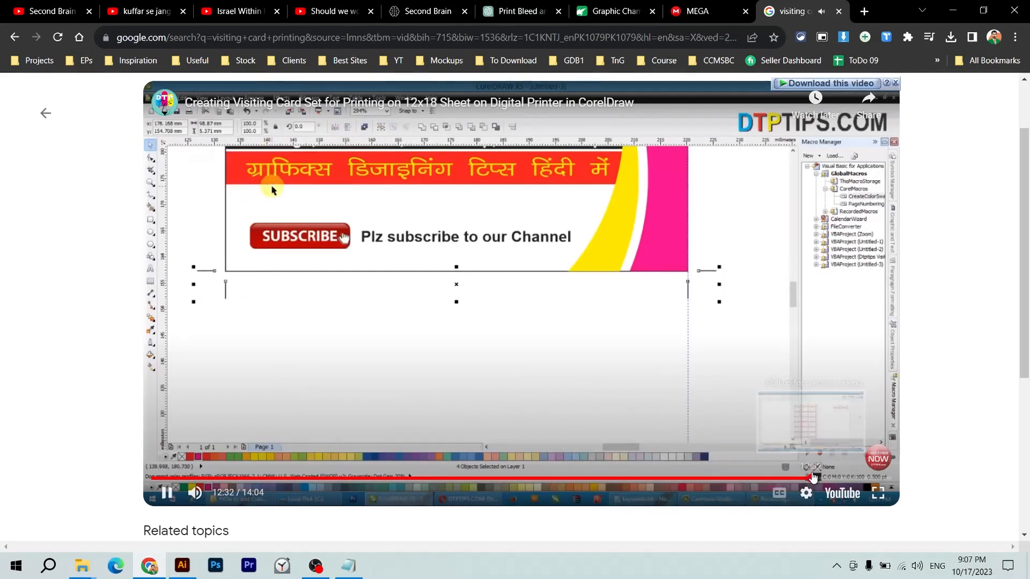
click(751, 386)
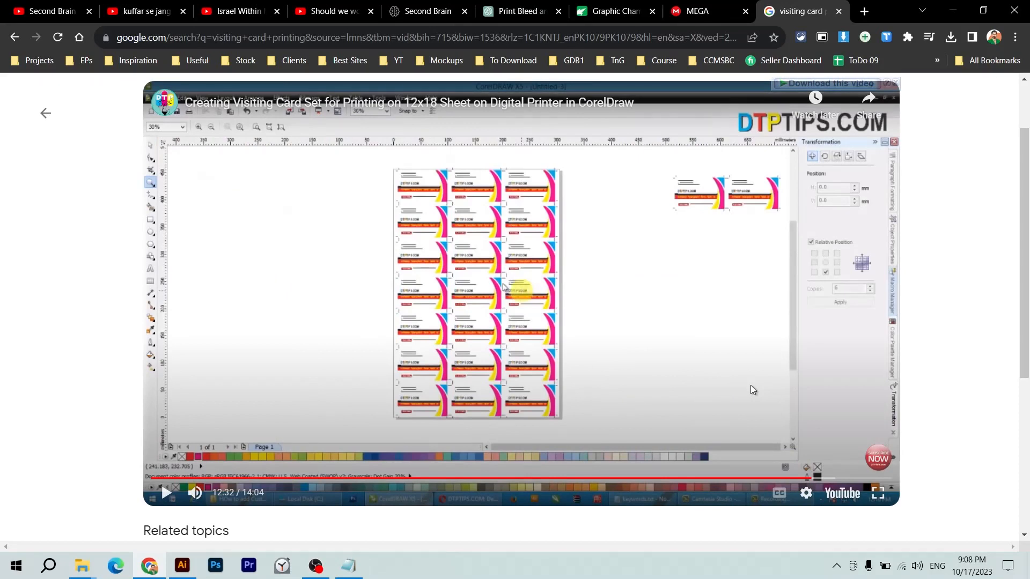
middle_click(807, 12)
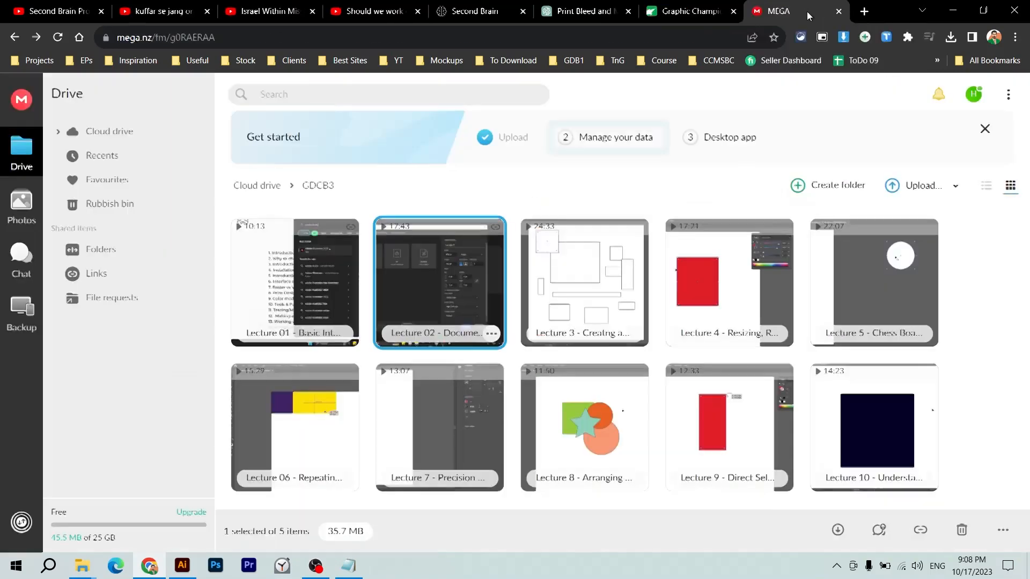
- Switch back to the blank Illustrator document Untitled-2
key(alt+Tab)
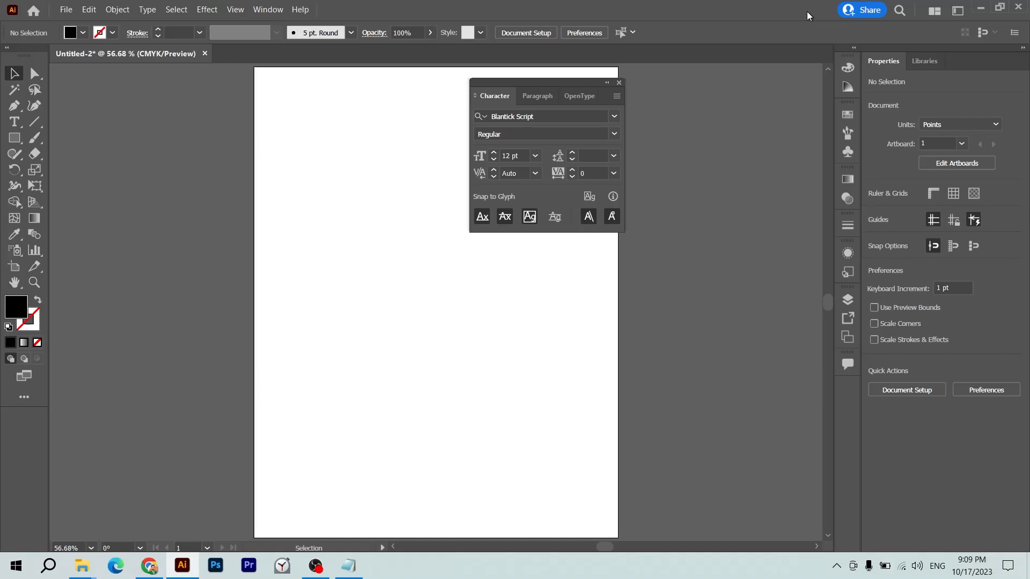
- Start a new document in inches sized 3.5 × 2 in
key(ctrl+minus)
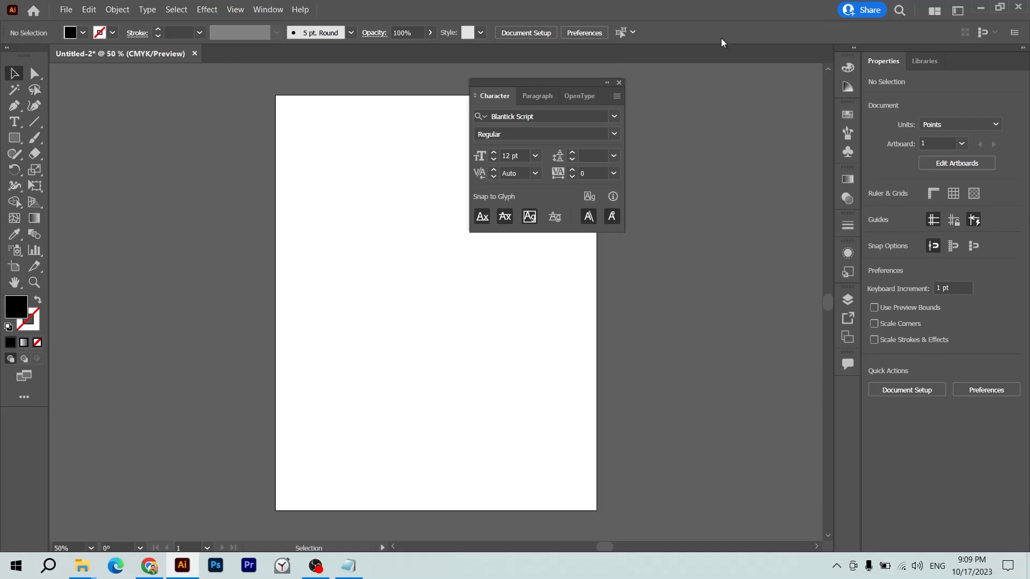
click(619, 83)
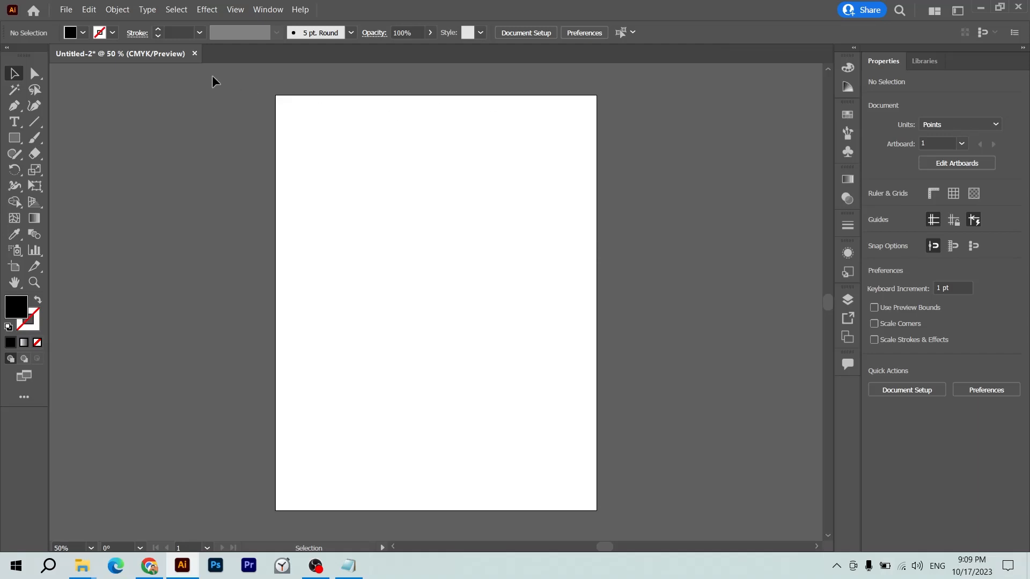
key(ctrl+minus)
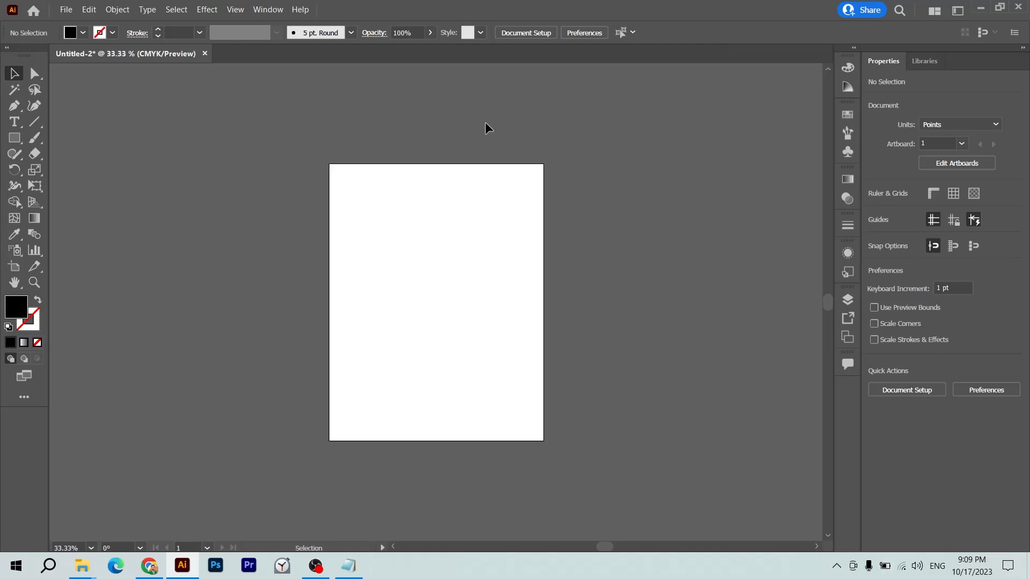
key(ctrl+n)
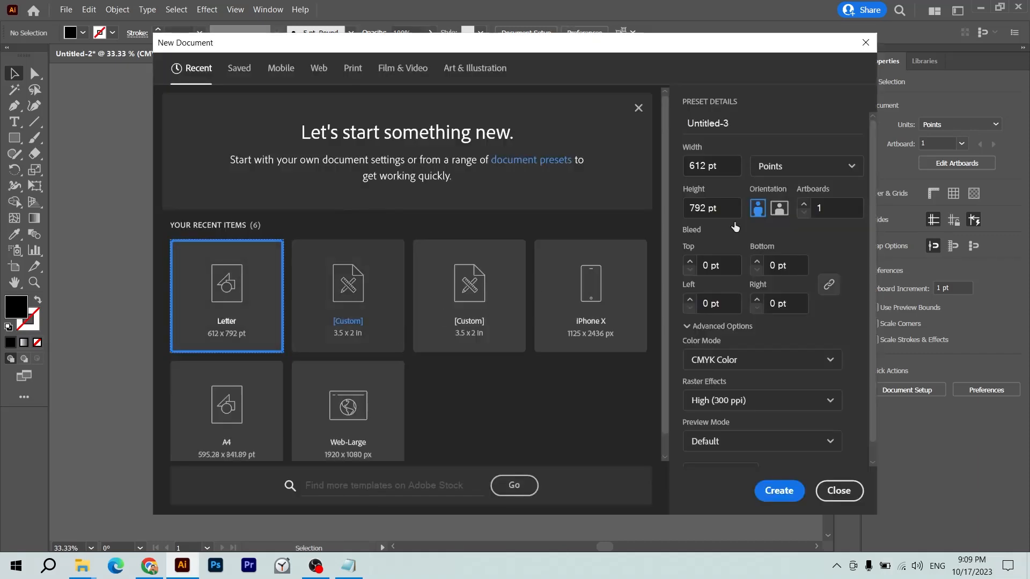
click(727, 165)
click(767, 174)
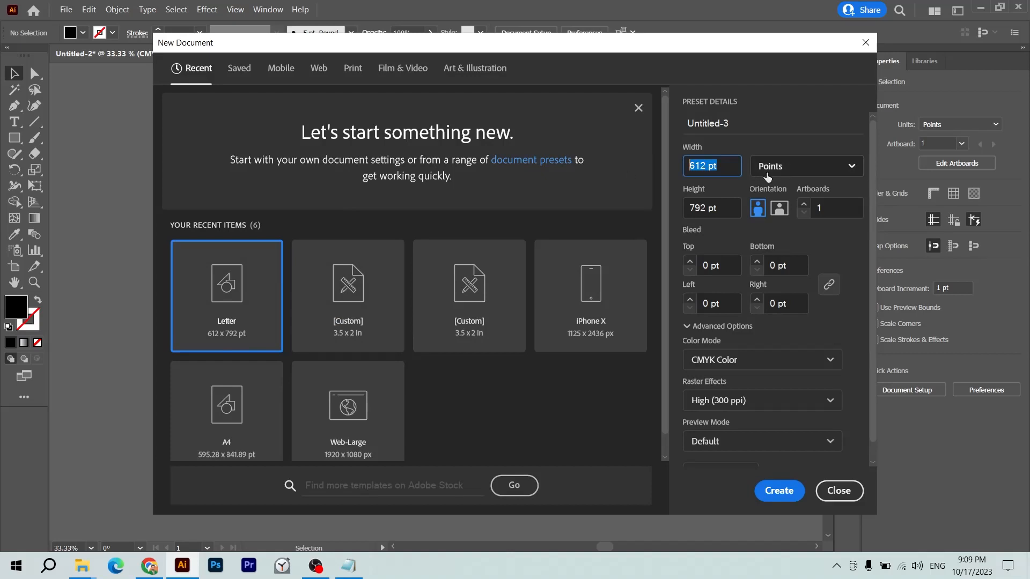
click(770, 256)
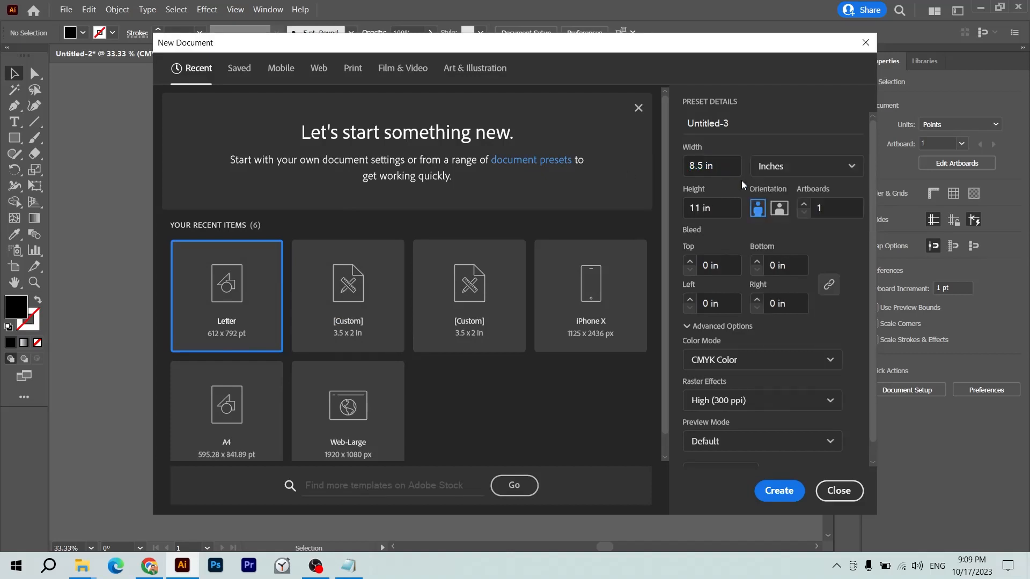
text(3.5)
key(Tab)
key(Tab)
text(2)
key(Tab)
key(Tab)
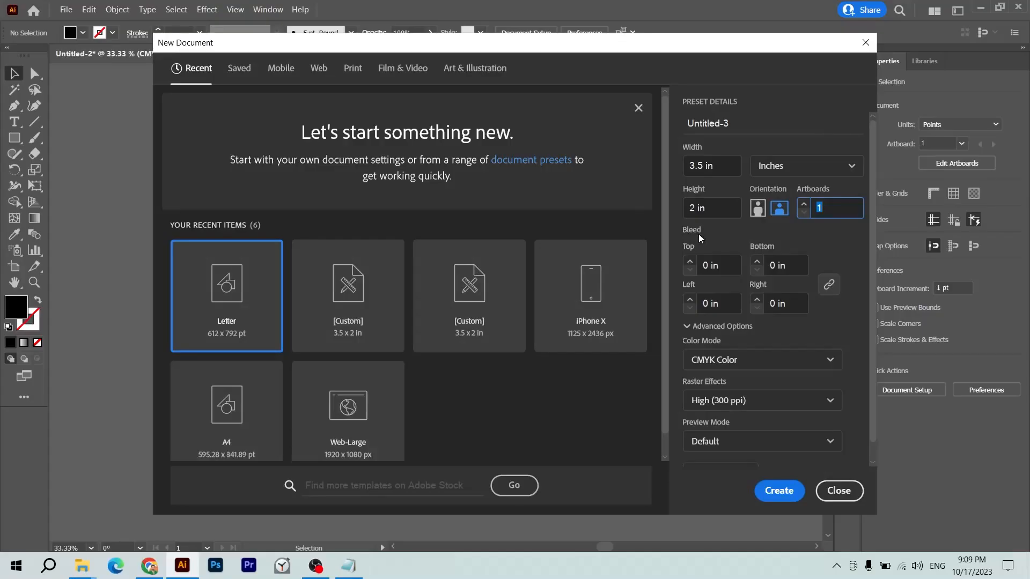
- Give the document a 0.125 in bleed on all sides and create it
click(731, 265)
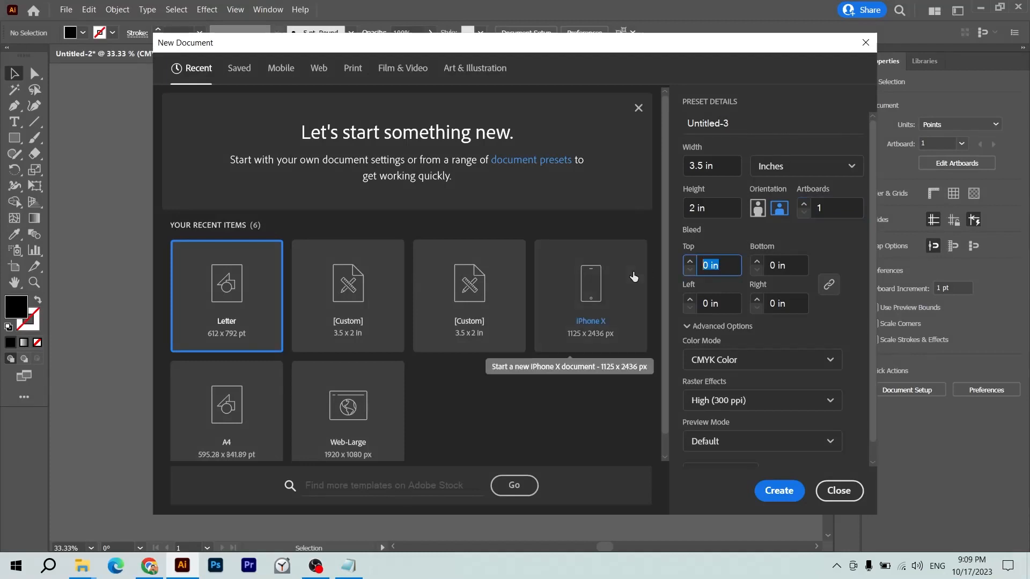
text(0.125)
key(Tab)
key(Tab)
key(Tab)
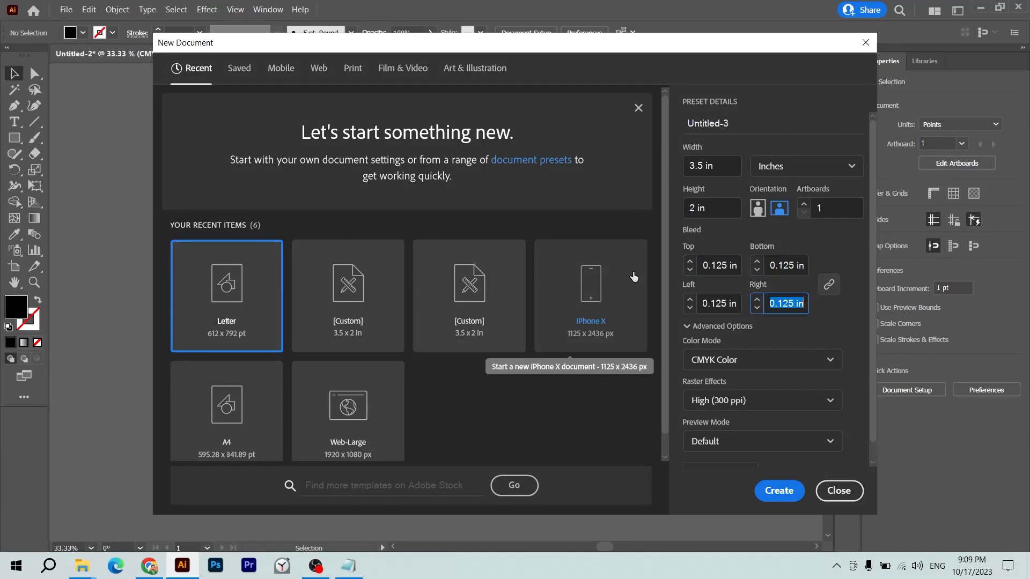
key(shift+Tab)
key(shift+Tab)
key(shift+Tab)
key(Tab)
key(Tab)
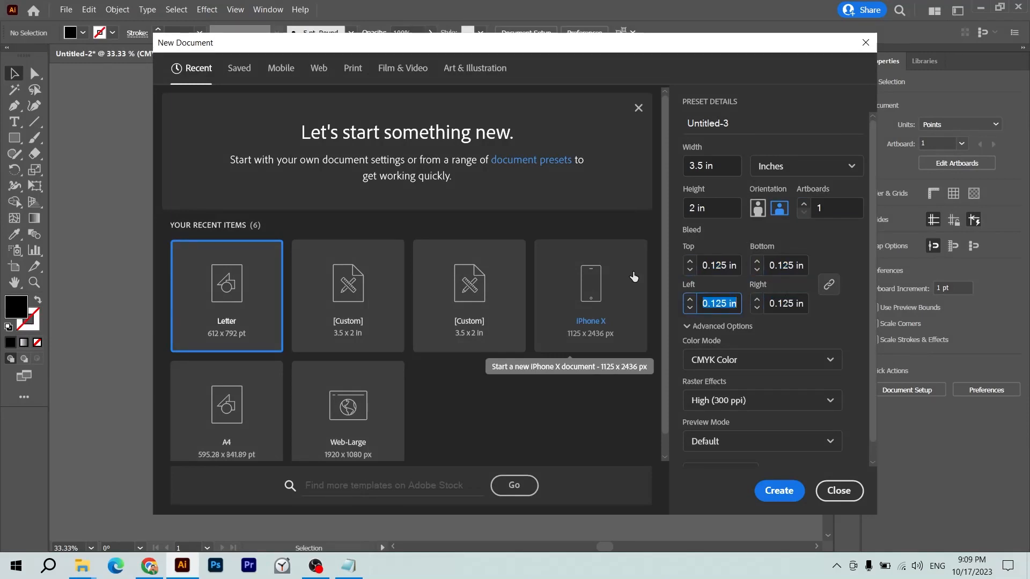
key(shift+Tab)
key(shift+Tab)
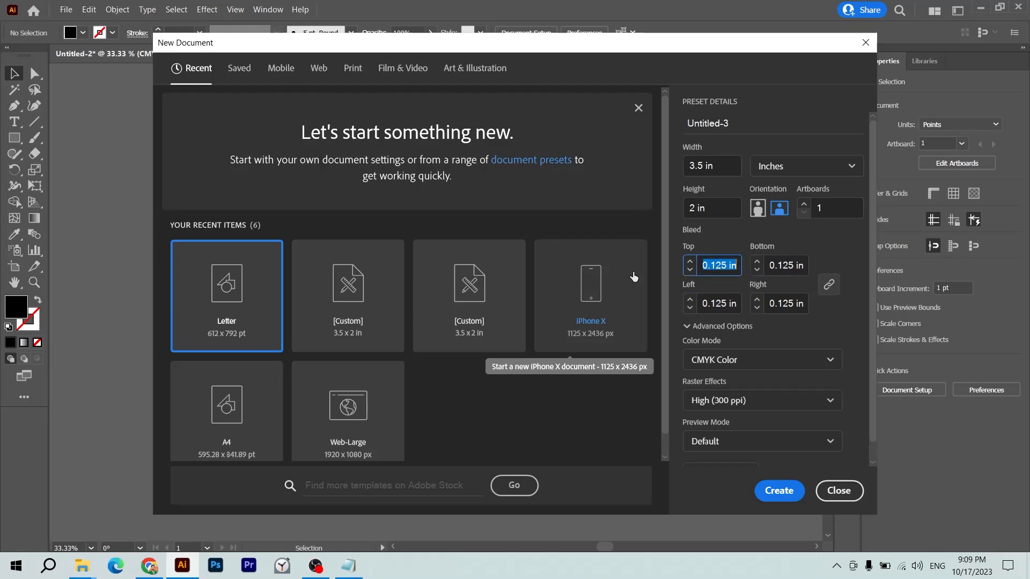
key(Tab)
key(Tab)
key(Tab)
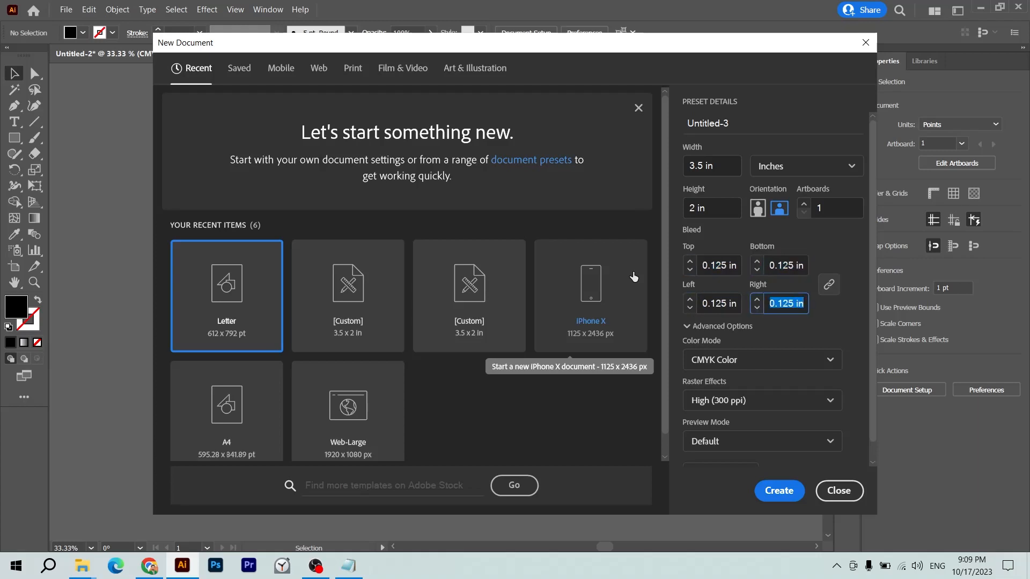
click(773, 490)
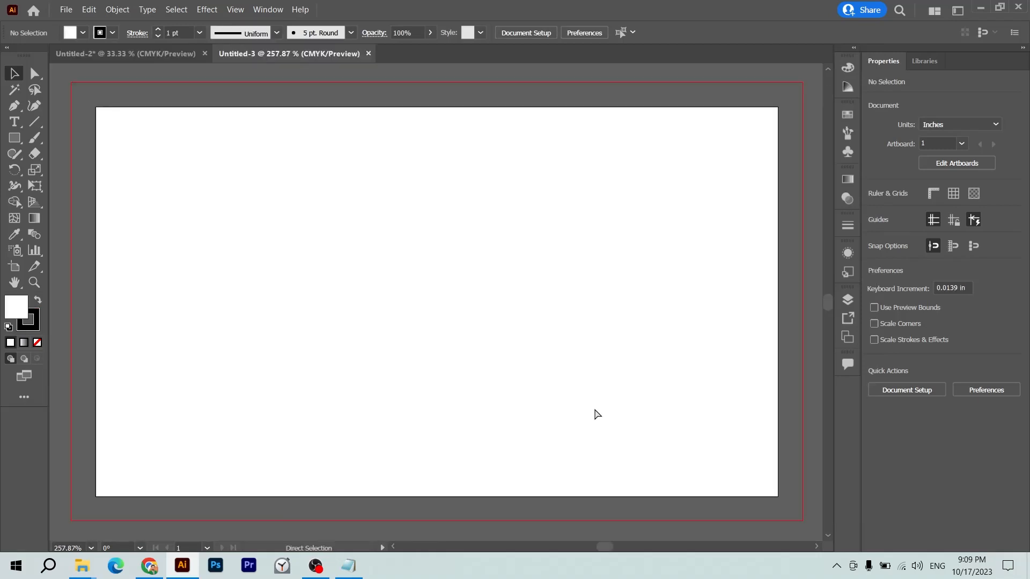
- Compare Untitled-2 with Untitled-3, ending on the new card with the Rectangle tool active
key(ctrl+Tab)
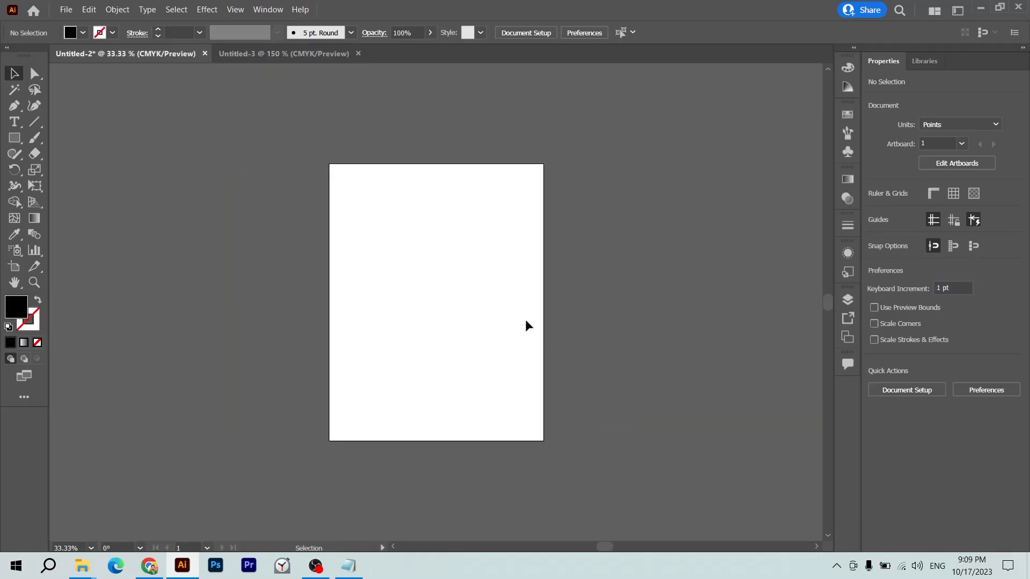
key(ctrl+Tab)
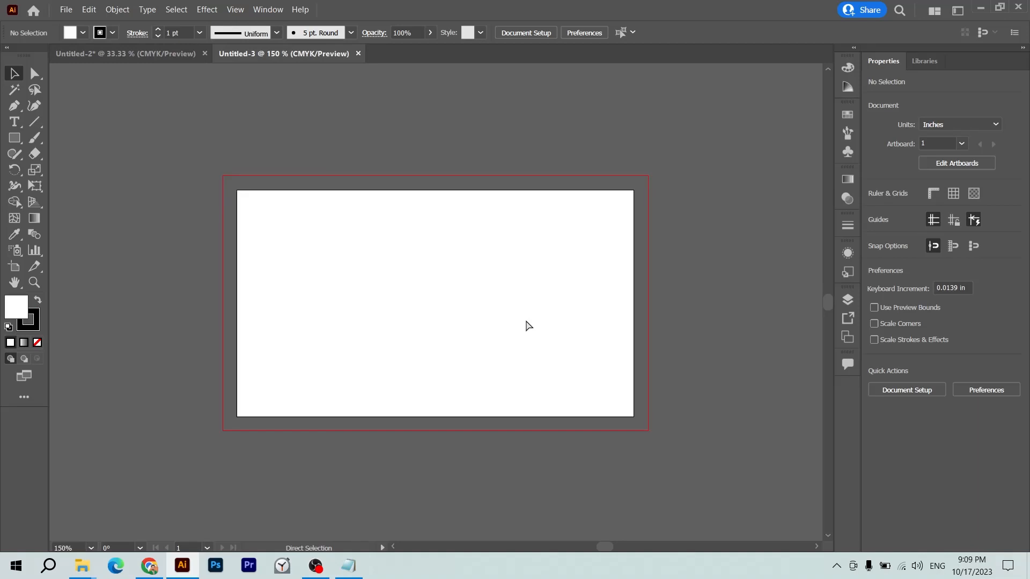
key(ctrl+Tab)
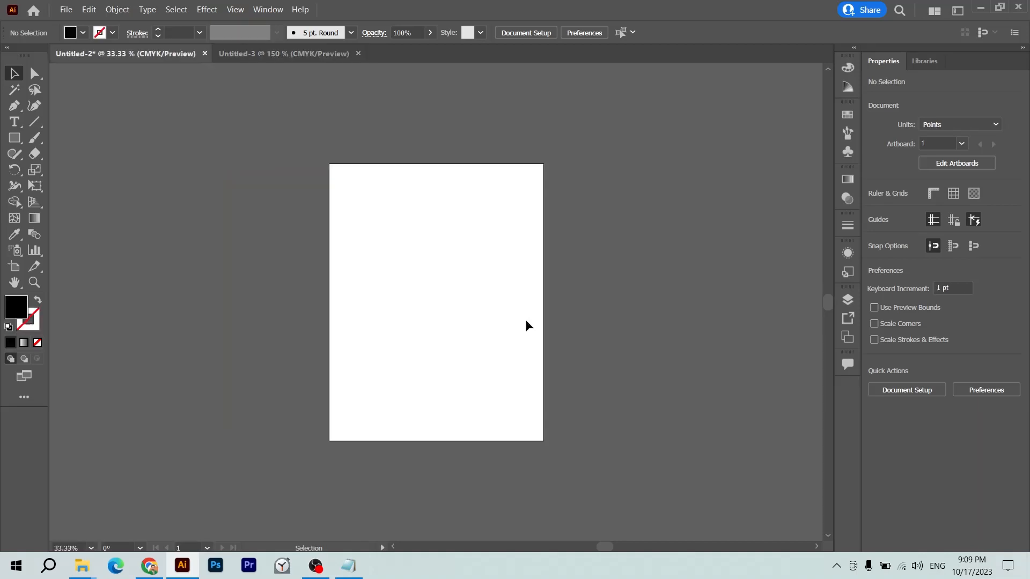
key(ctrl+Tab)
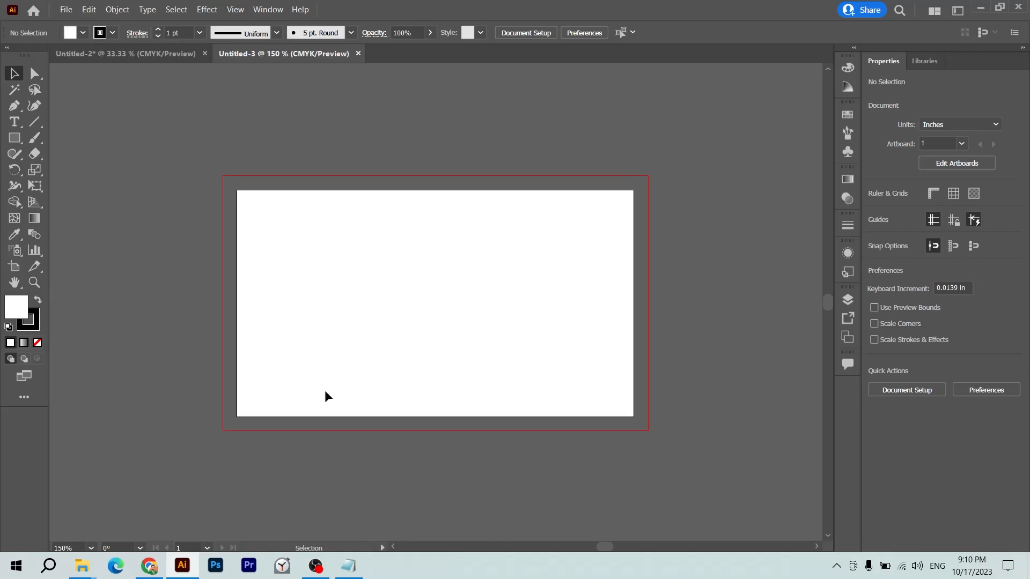
key(m)
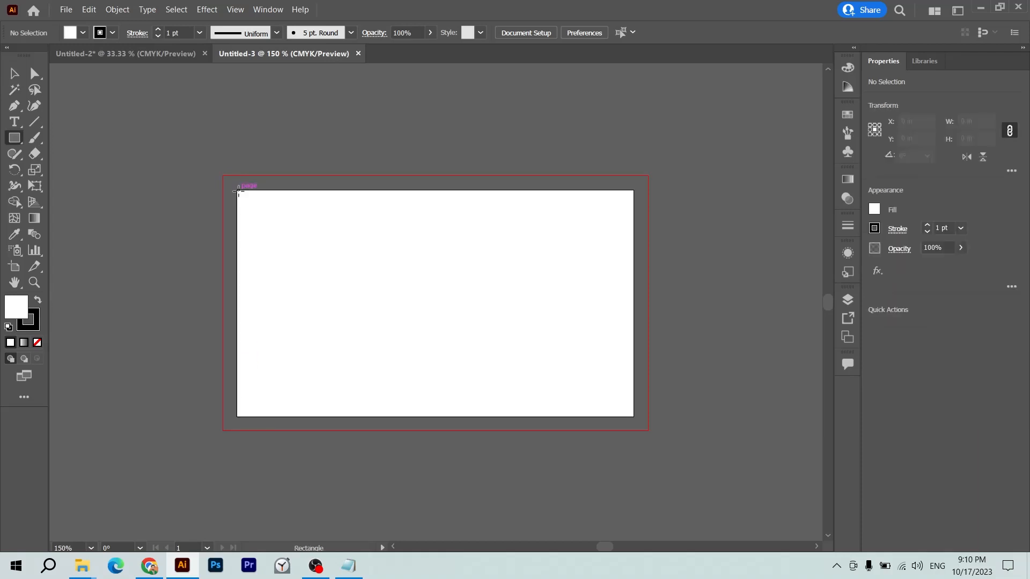
- Draw a black, strokeless rectangle over the artboard
mouse_move(238, 191)
mouse_down()
mouse_move(510, 369)
mouse_move(608, 413)
mouse_up()
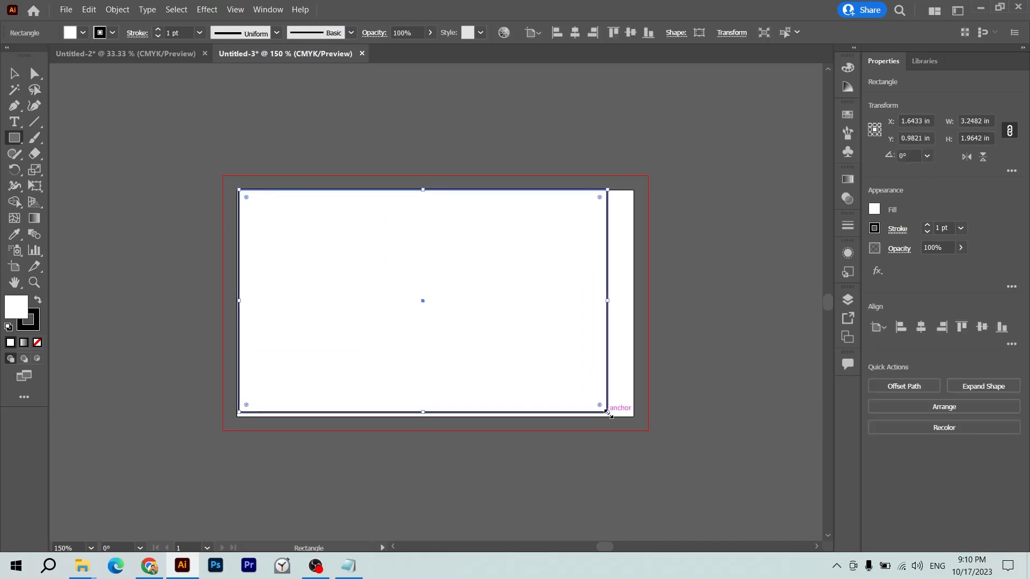
key(slash)
key(shift+x)
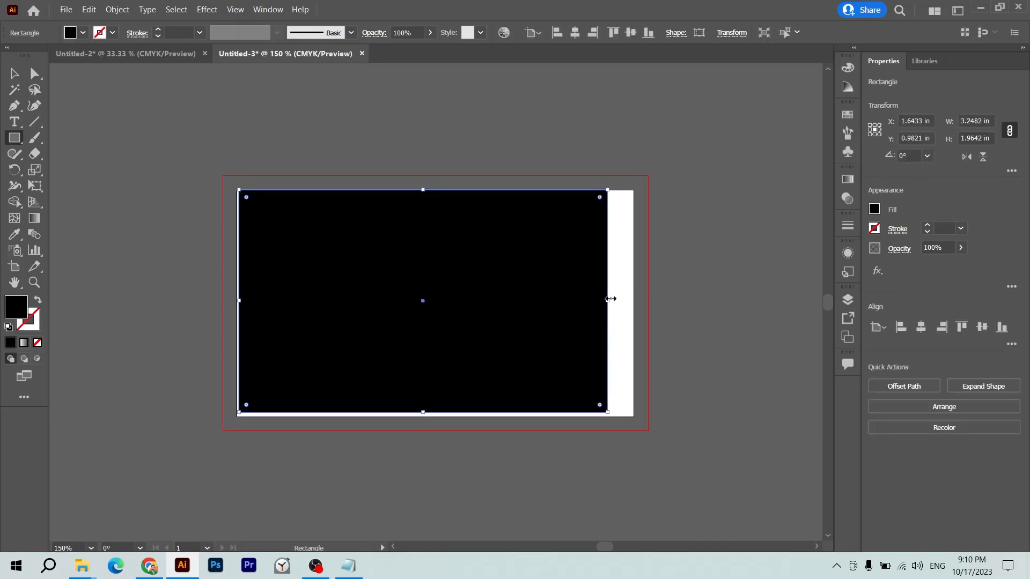
drag(608, 300, 634, 300)
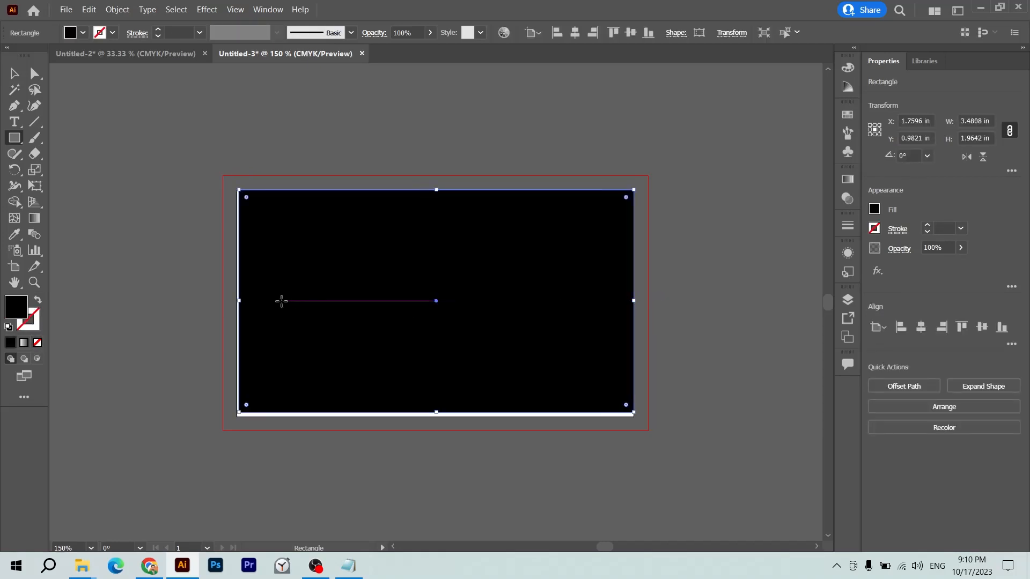
drag(239, 301, 237, 303)
key(ctrl+z)
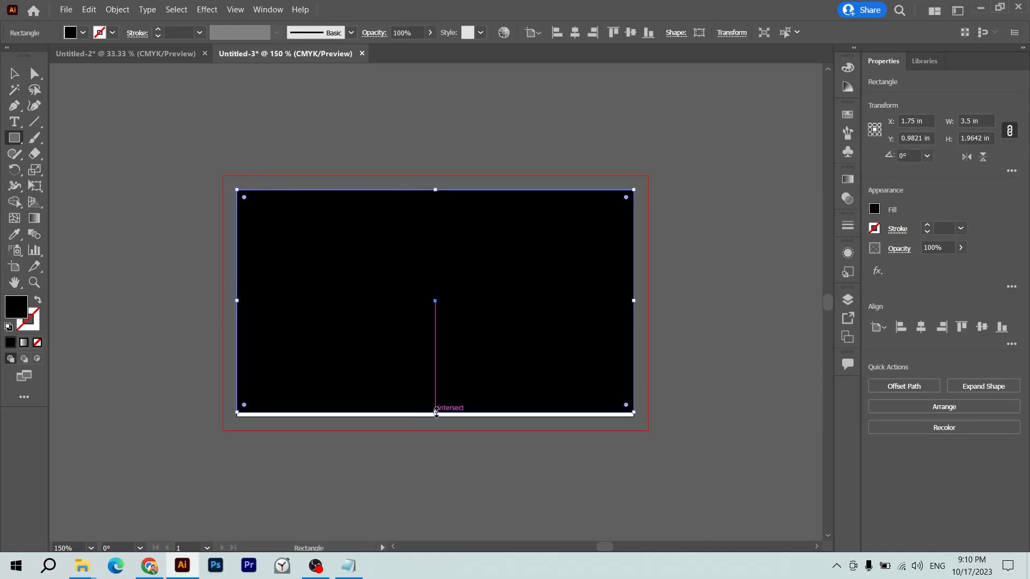
drag(435, 413, 435, 417)
key(v)
click(668, 463)
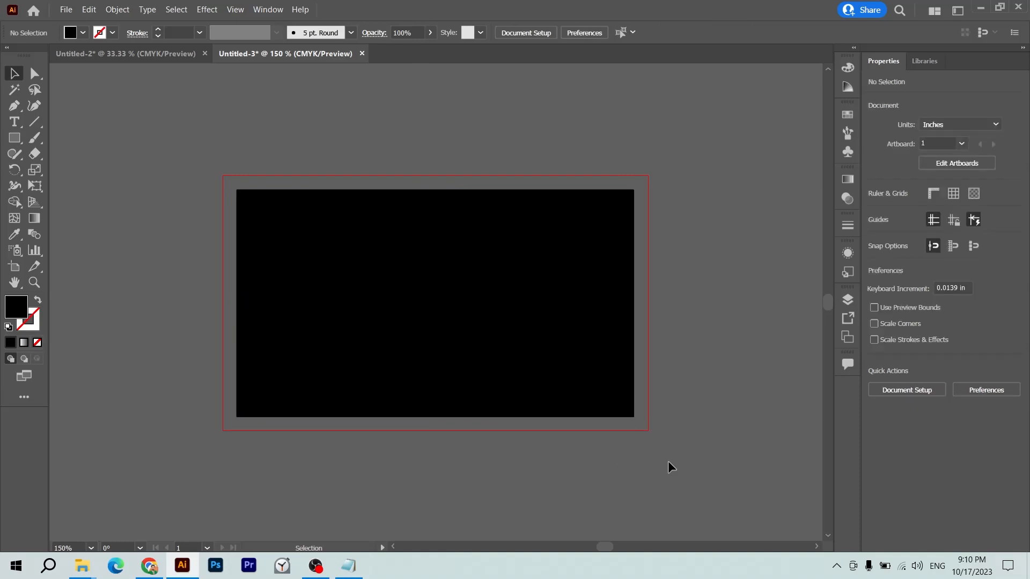
- Resize the black rectangle to 3.75 × 2.25 in so it covers the bleed
click(581, 338)
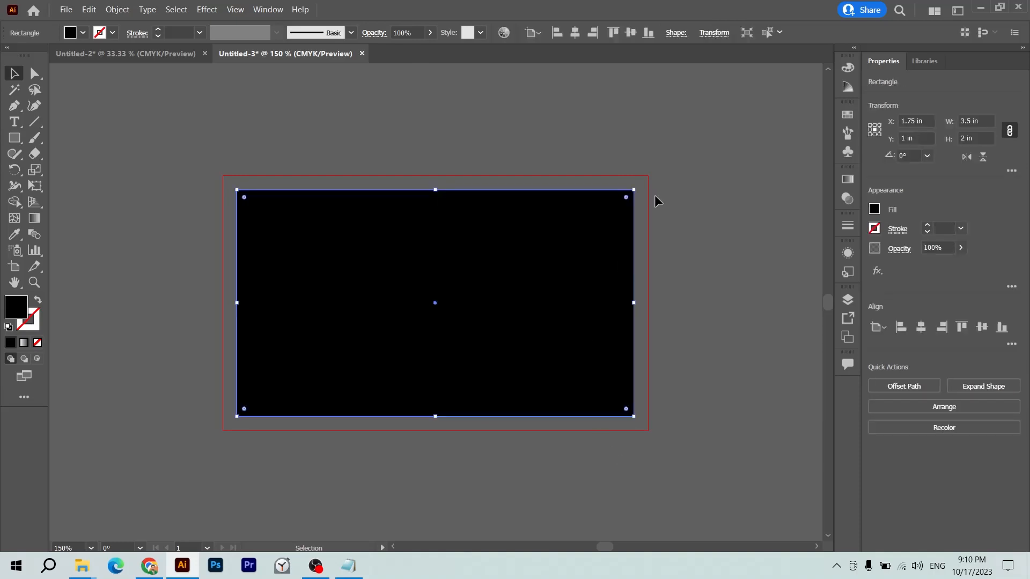
drag(640, 186, 641, 191)
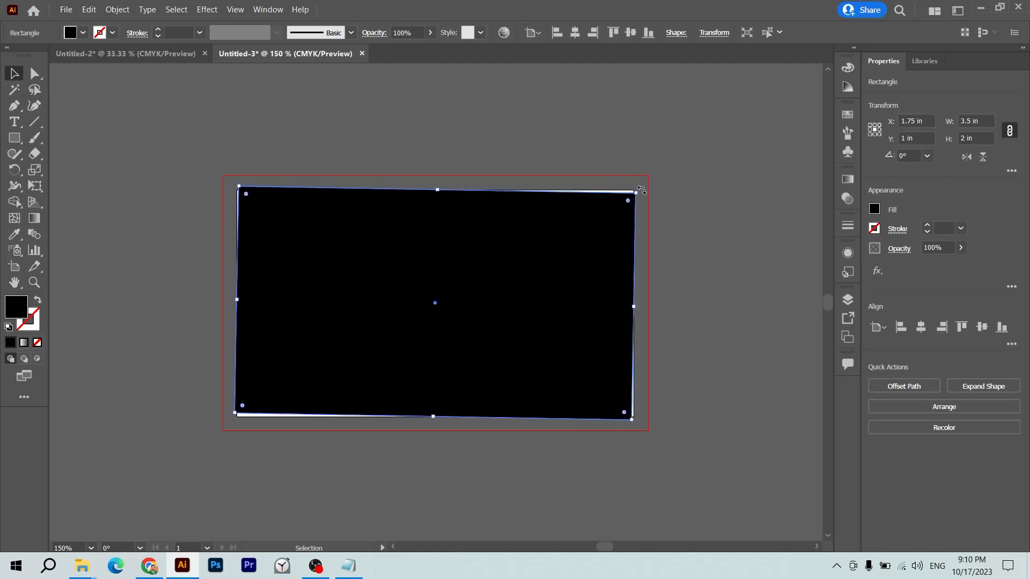
click(760, 284)
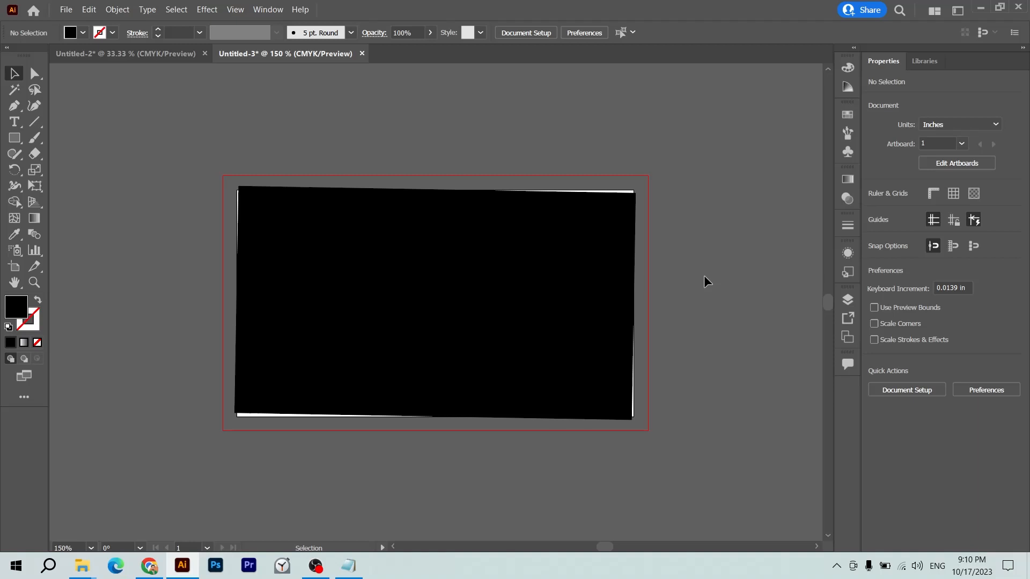
key(ctrl+z)
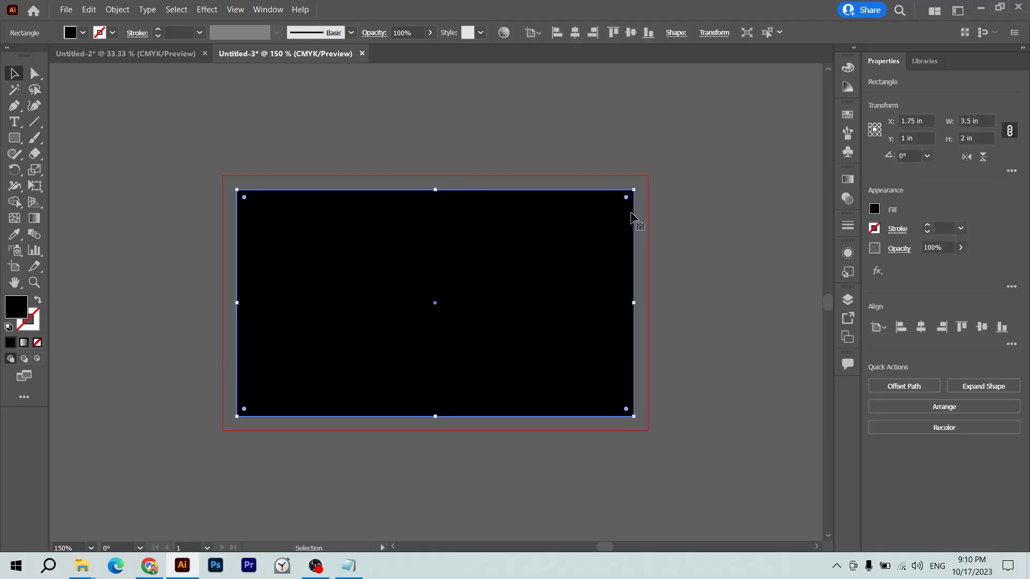
drag(634, 190, 650, 177)
drag(435, 181, 438, 175)
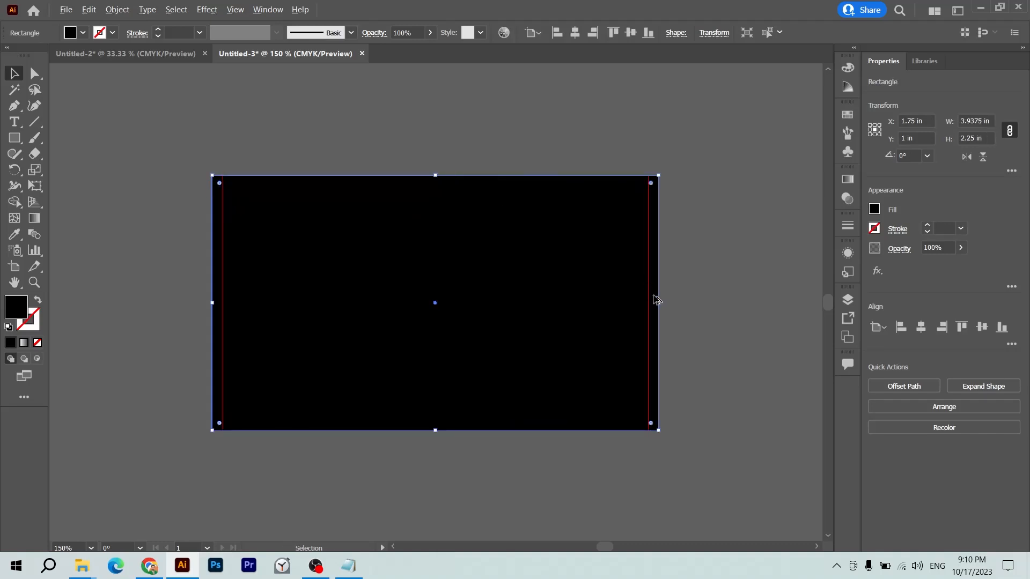
drag(662, 304, 649, 303)
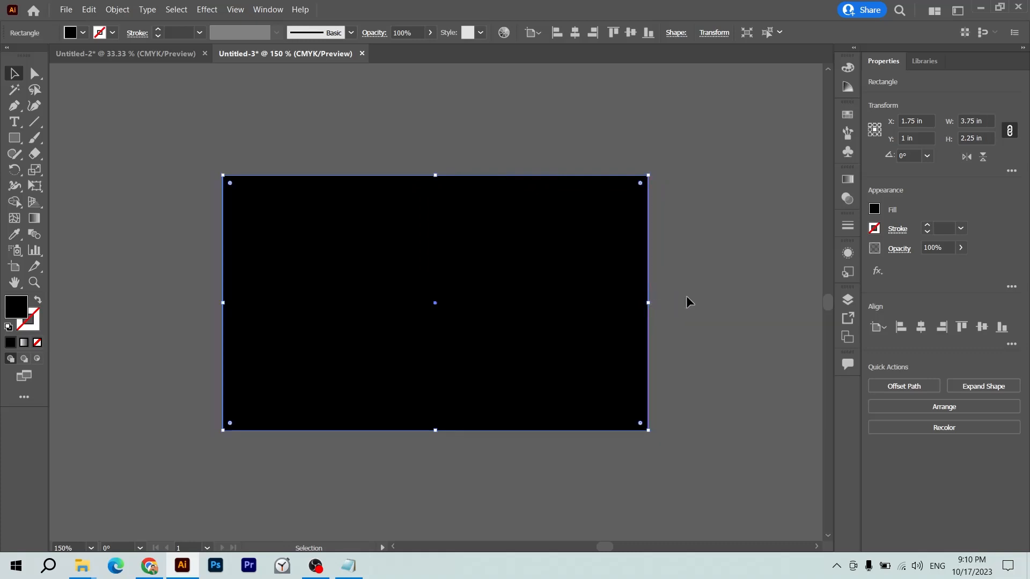
click(978, 121)
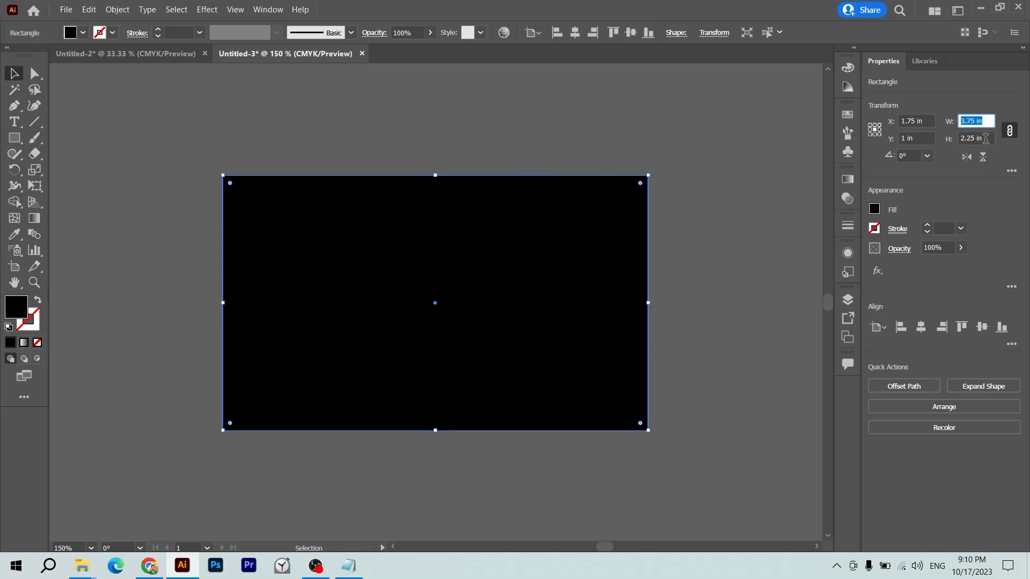
click(766, 166)
click(617, 244)
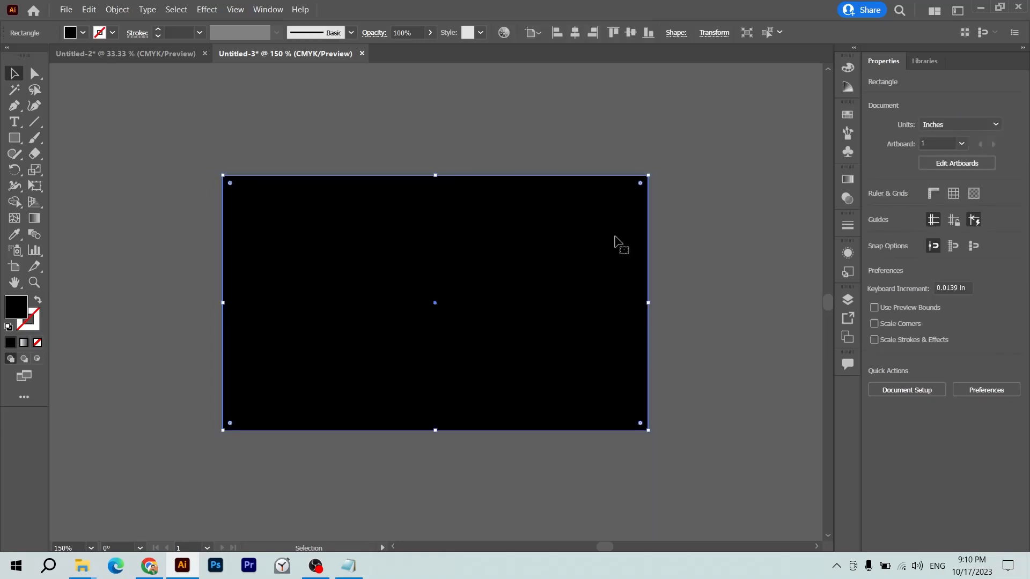
click(653, 166)
click(636, 190)
- Tilt the rectangle slightly and start editing its opacity
drag(650, 170, 652, 179)
click(749, 232)
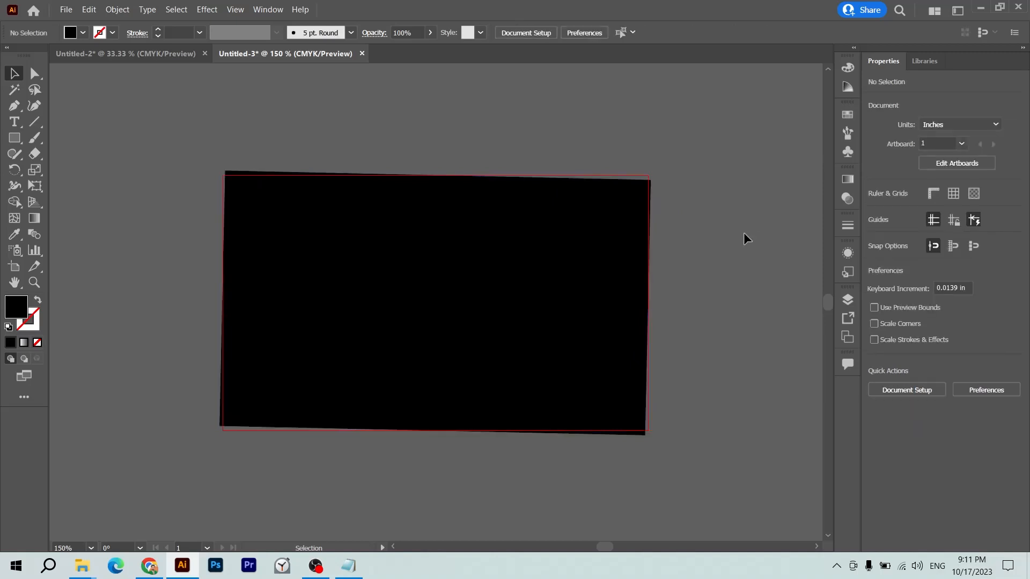
click(557, 325)
click(938, 247)
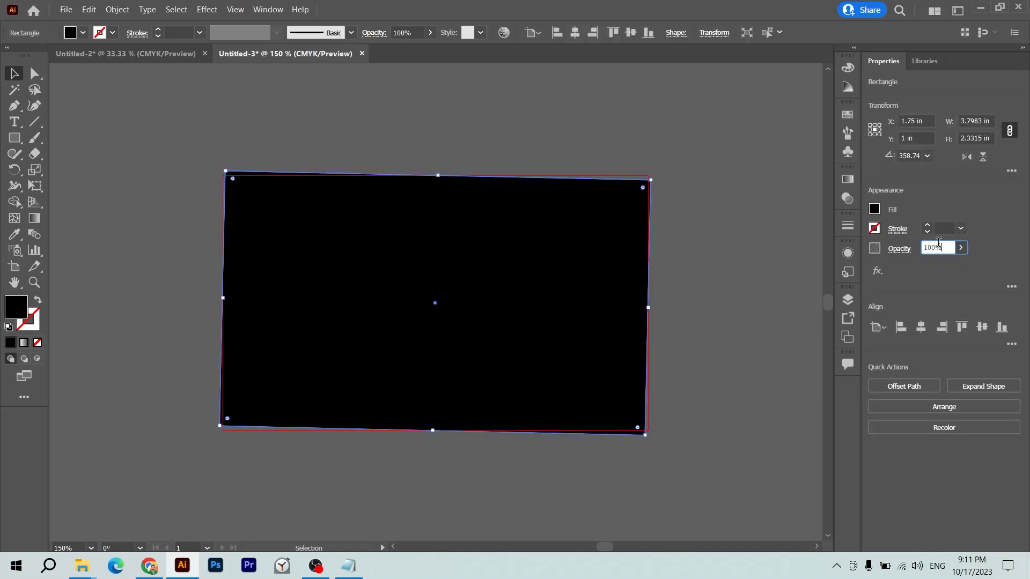
scroll(939, 244, down, 2)
- Set the rectangle to 50% opacity, tilt it further, then delete it
key(Return)
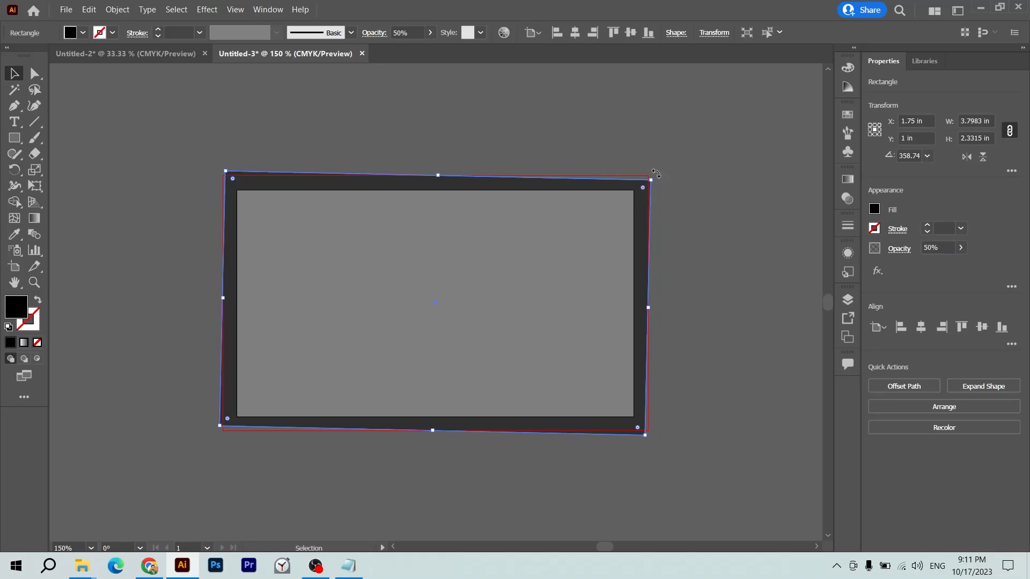
drag(654, 178, 655, 185)
click(739, 201)
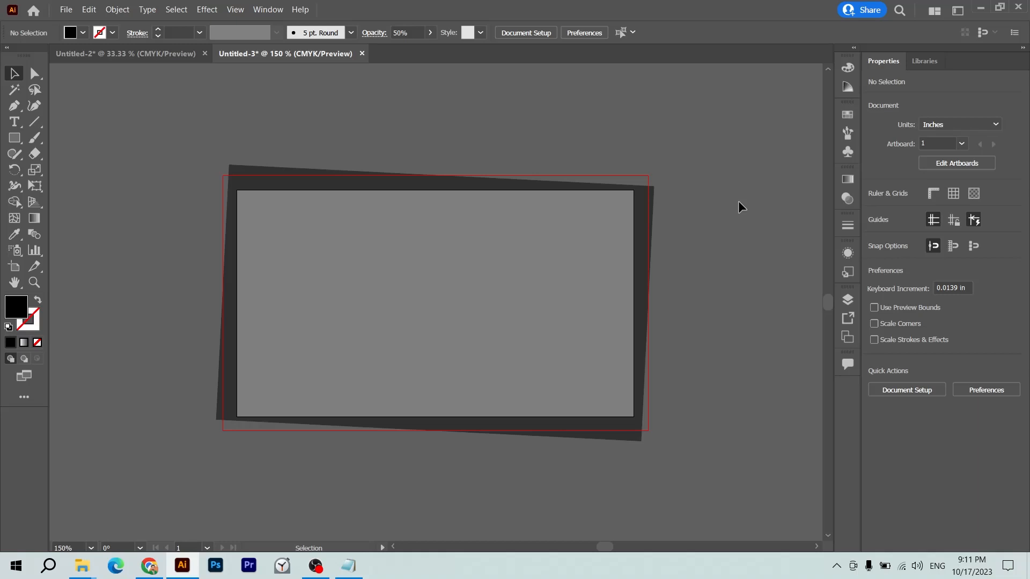
click(528, 213)
key(Delete)
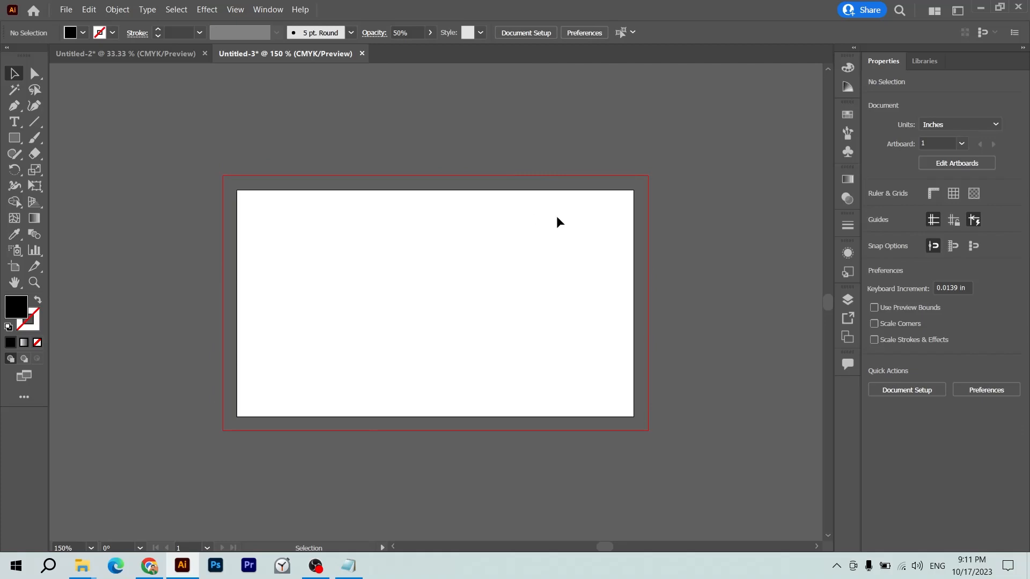
key(m)
scroll(557, 216, right, 10)
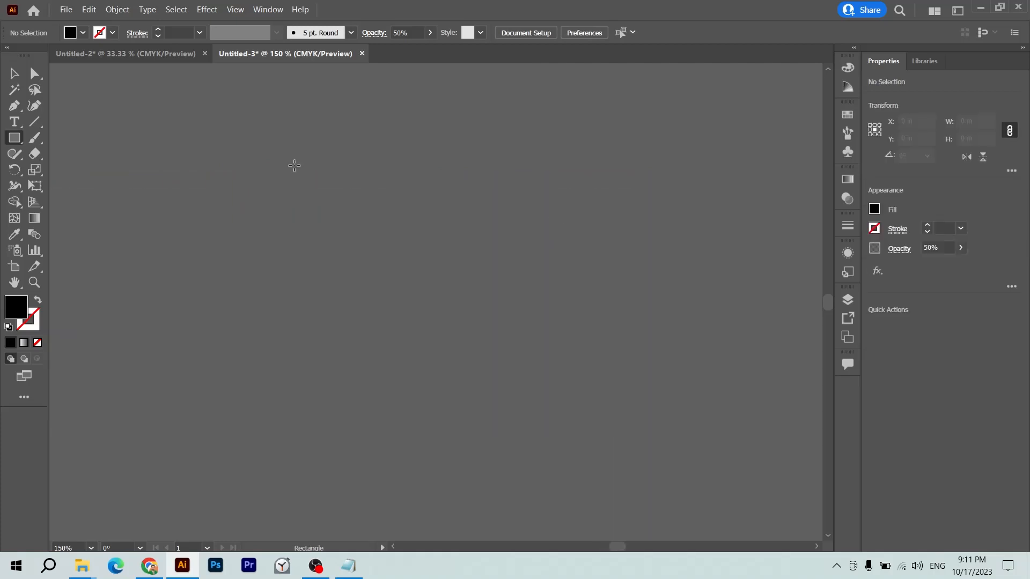
- Draw a card-sized rectangle over the artboard and fill it white
drag(198, 157, 589, 397)
double_click(7, 312)
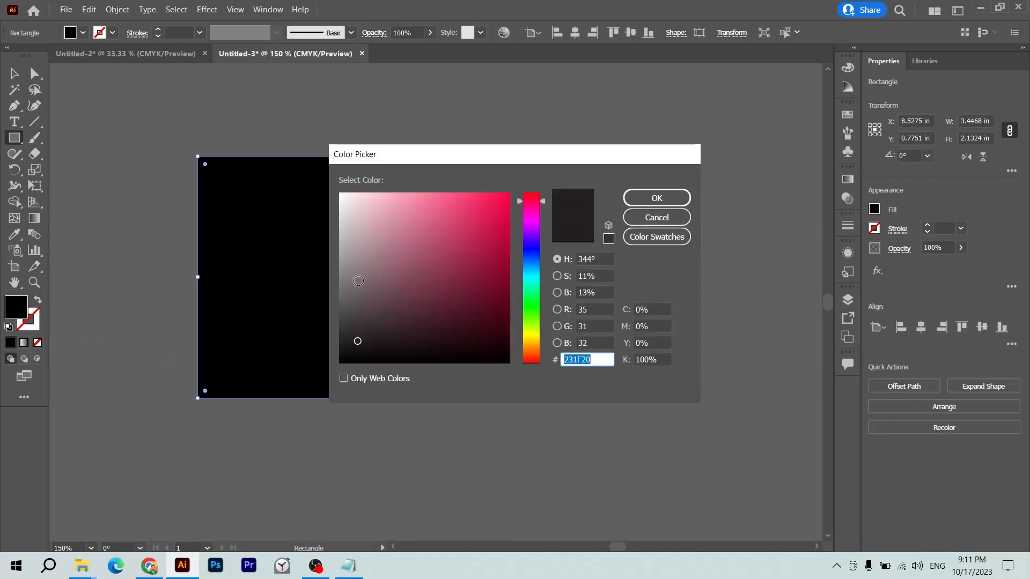
click(337, 196)
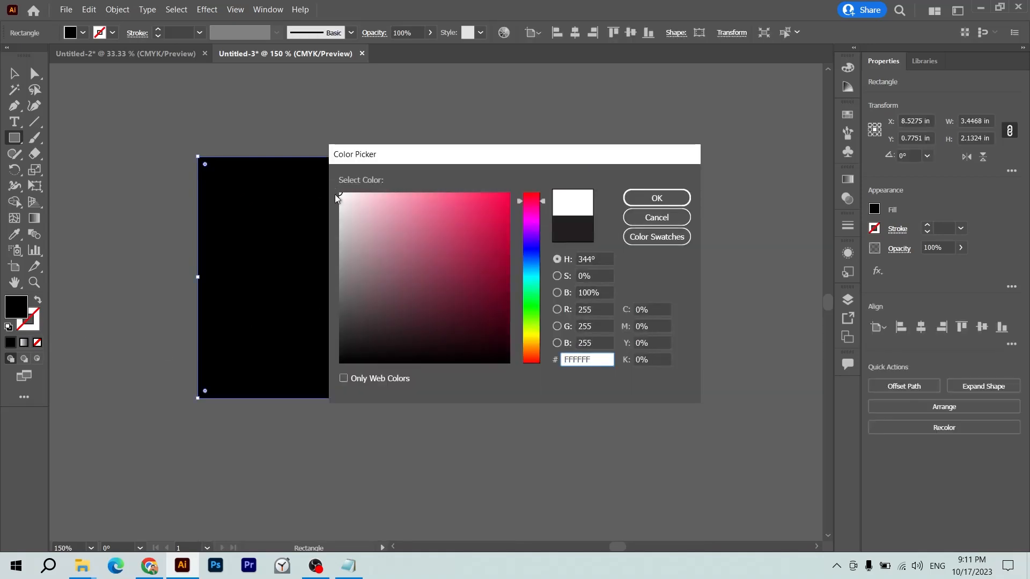
key(Return)
key(v)
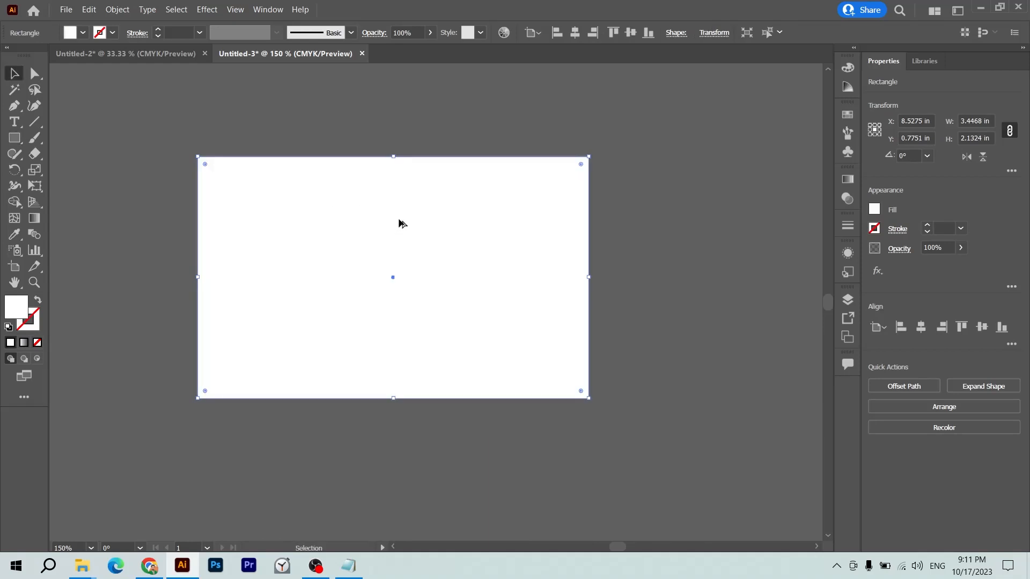
- Put an enlarged pink EF0F4F copy behind the white rectangle as an even border
drag(401, 224, 495, 207)
key(ctrl+z)
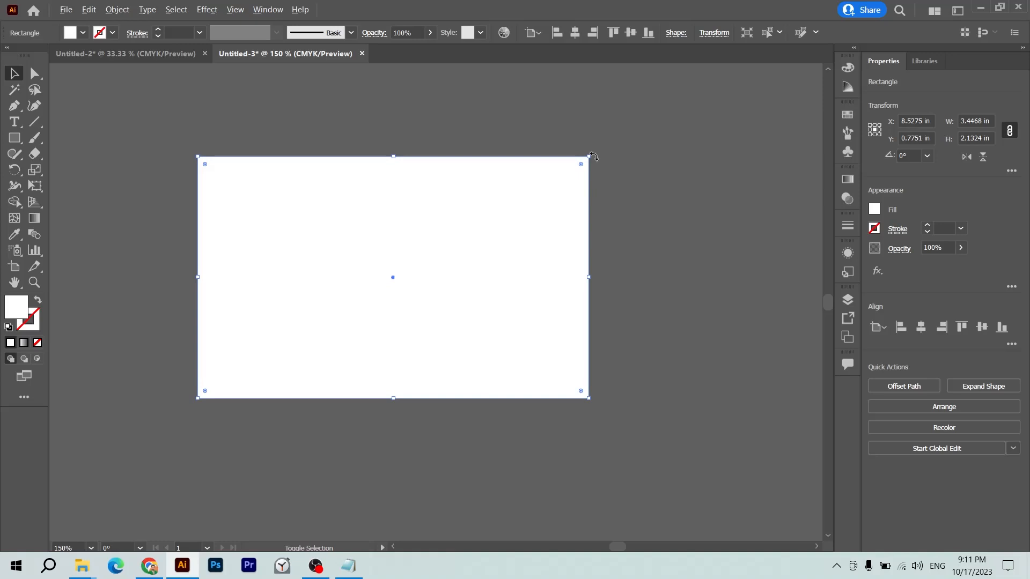
drag(589, 157, 601, 149)
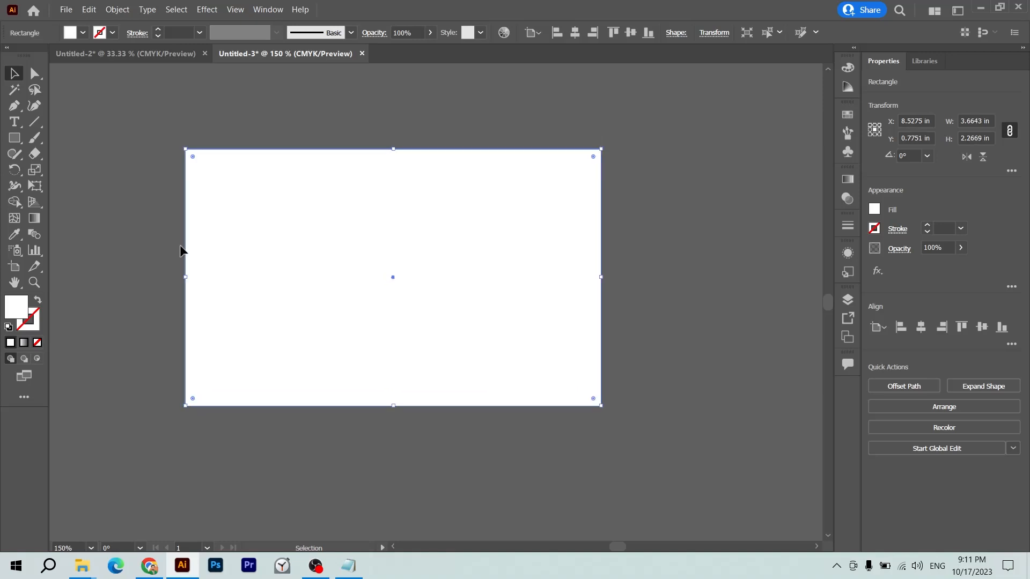
double_click(11, 306)
key(Return)
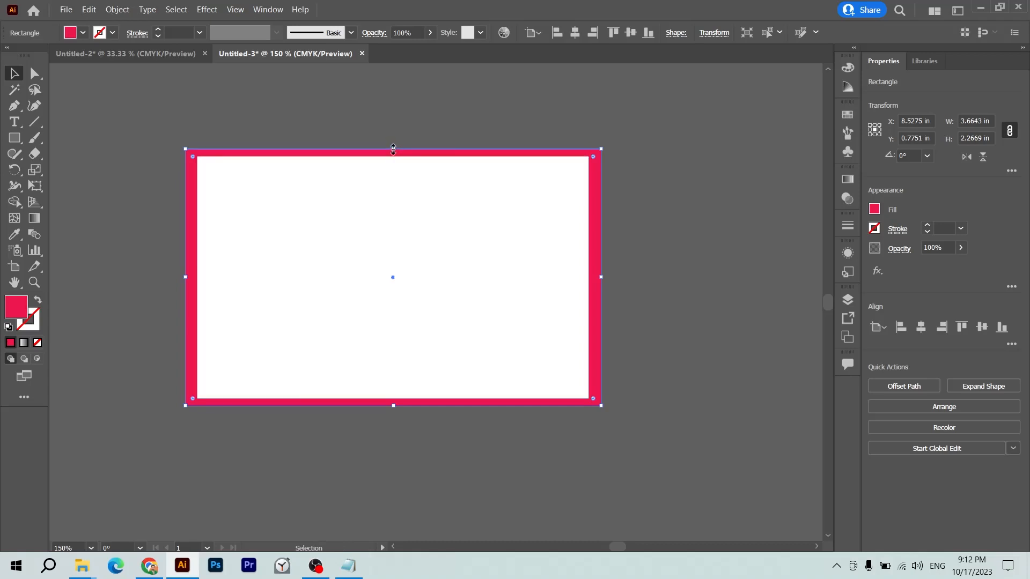
drag(397, 153, 398, 144)
click(421, 114)
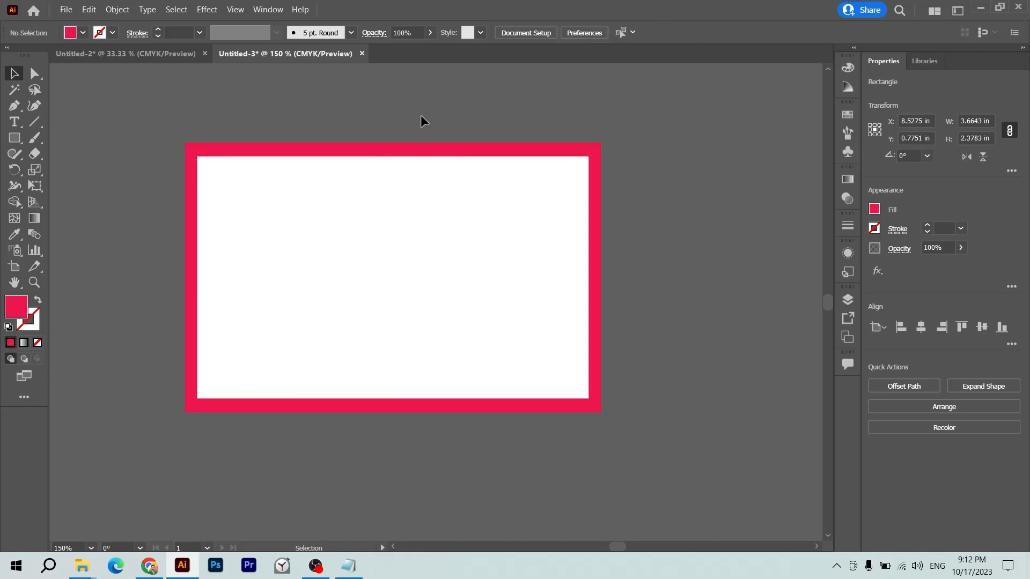
click(597, 194)
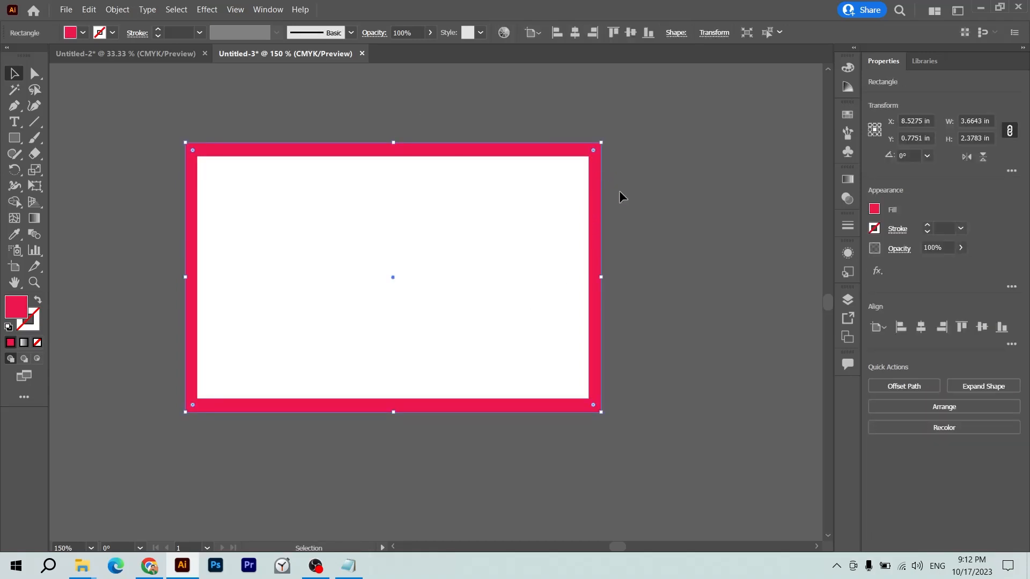
click(470, 217)
- Duplicate the white rectangle, shrink it, fill it grey, and centre it inside the card
drag(458, 235, 459, 236)
drag(558, 189, 659, 190)
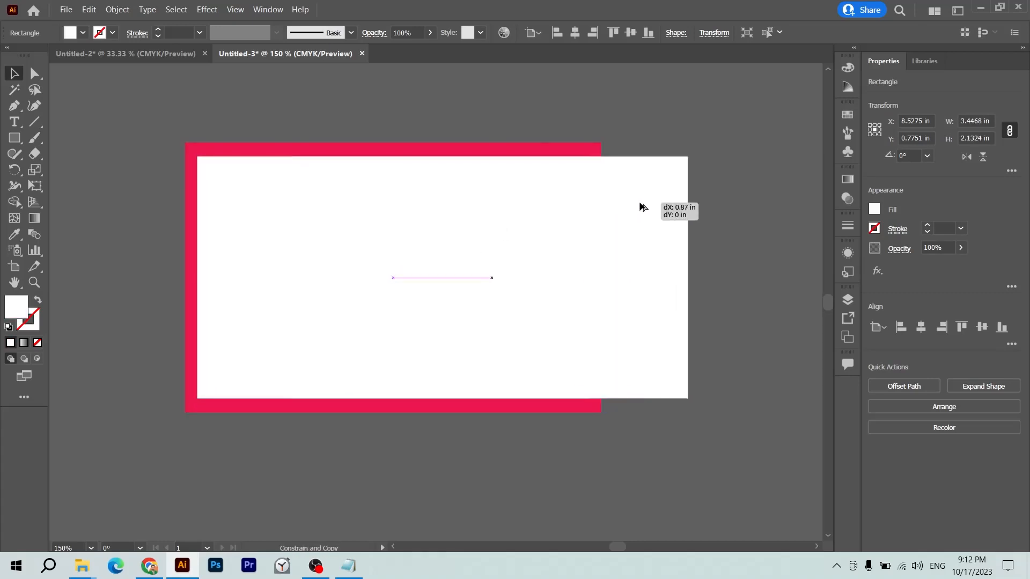
drag(689, 157, 675, 166)
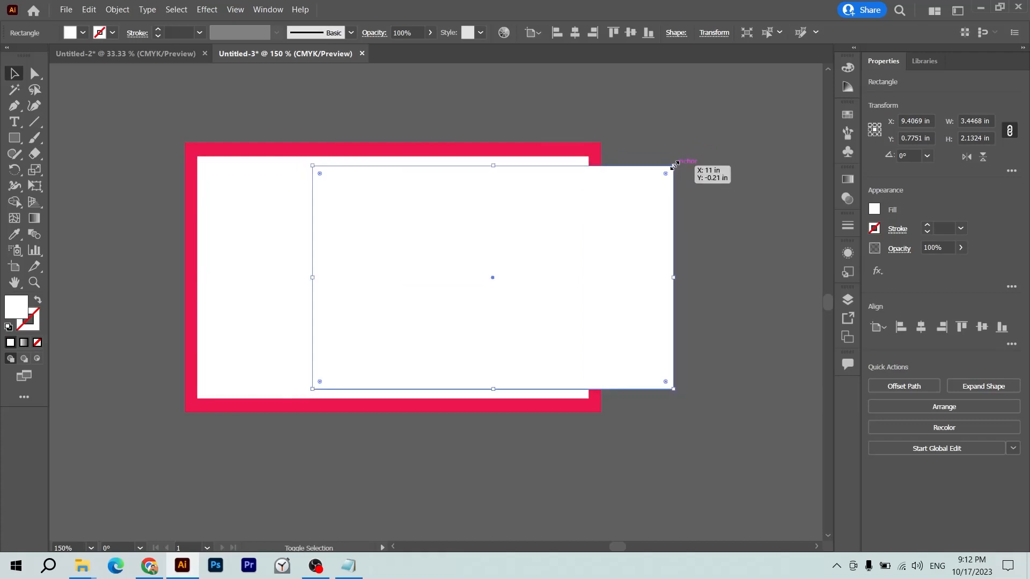
drag(589, 200, 509, 202)
key(i)
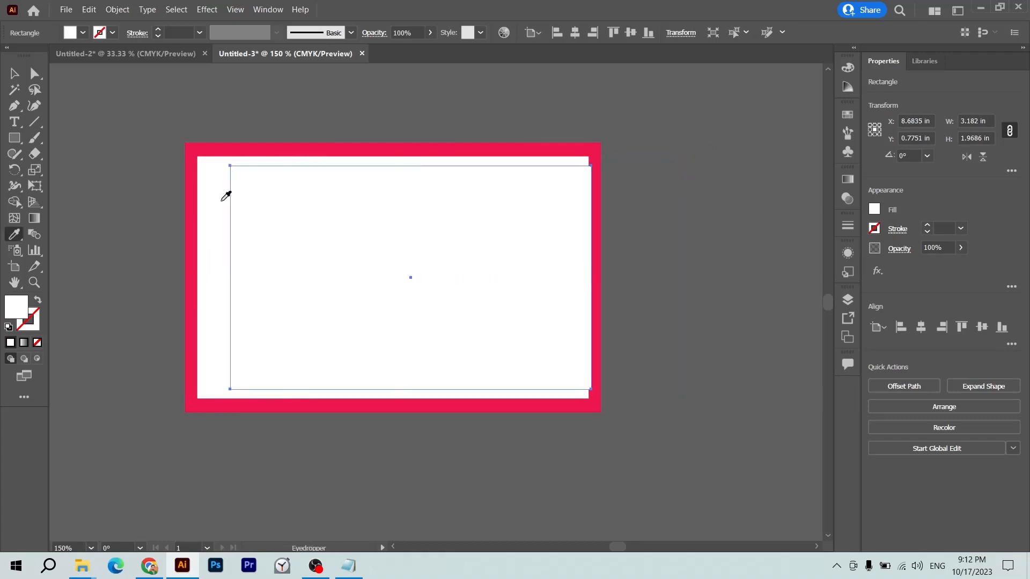
click(95, 210)
key(v)
drag(348, 255, 332, 255)
click(667, 311)
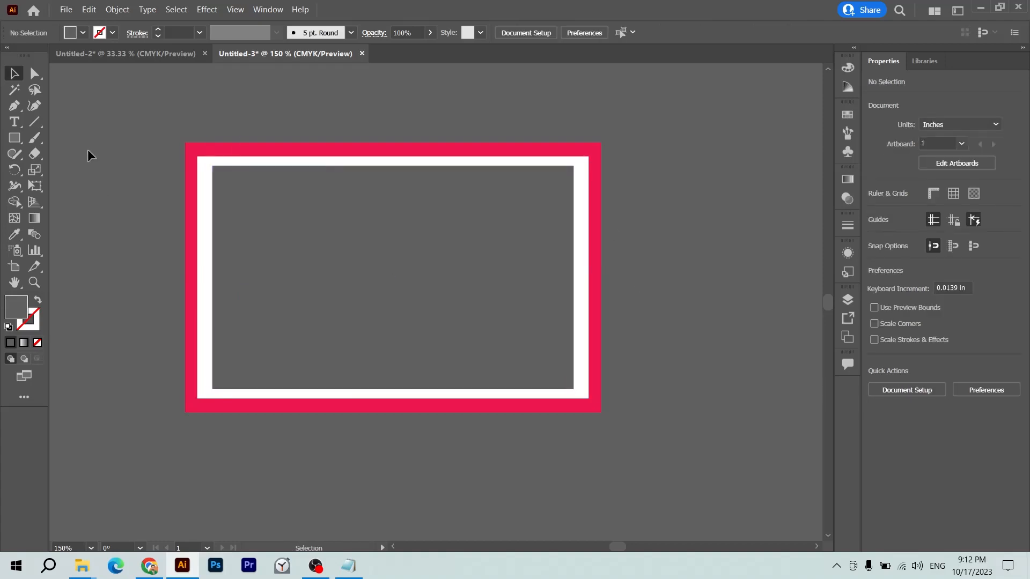
key(ctrl+r)
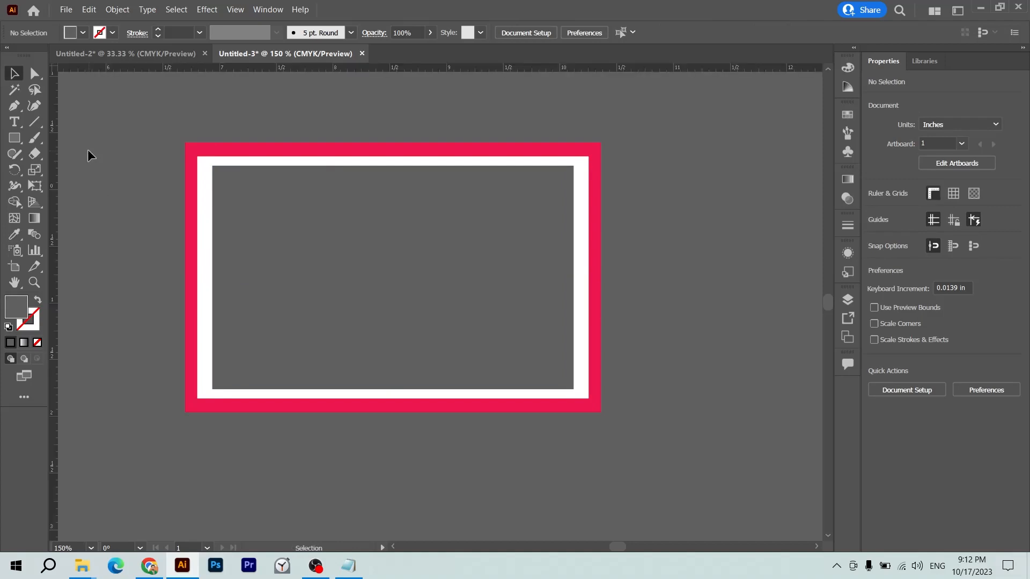
- Drag ruler guides to the white card's left, top, right and bottom edges
drag(56, 187, 198, 219)
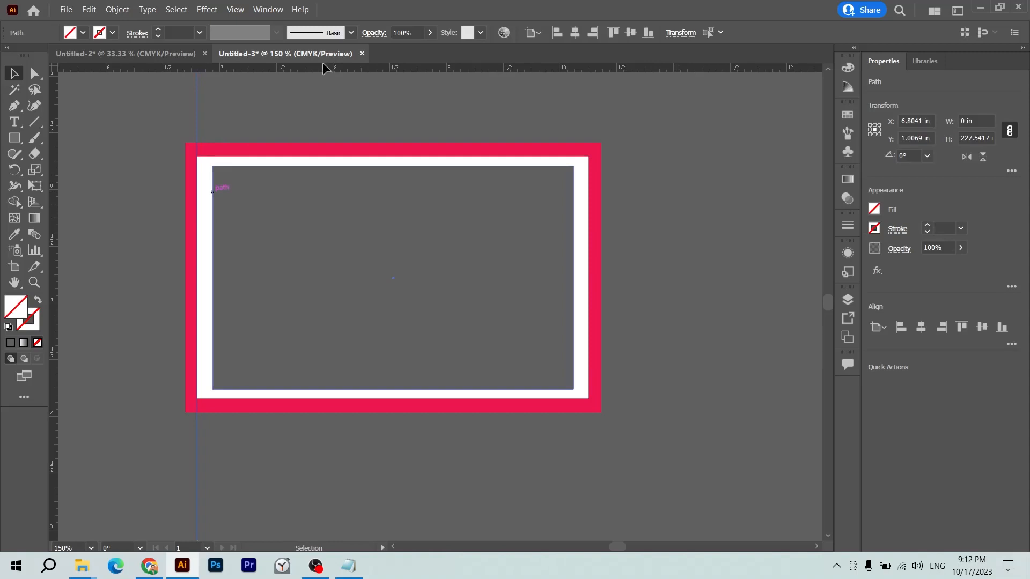
drag(323, 67, 317, 84)
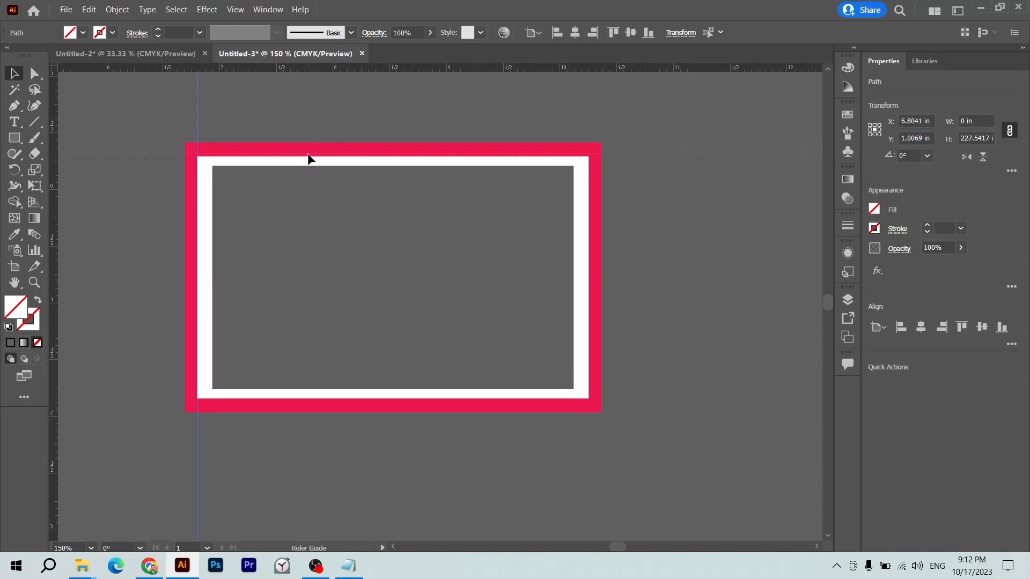
drag(309, 155, 309, 154)
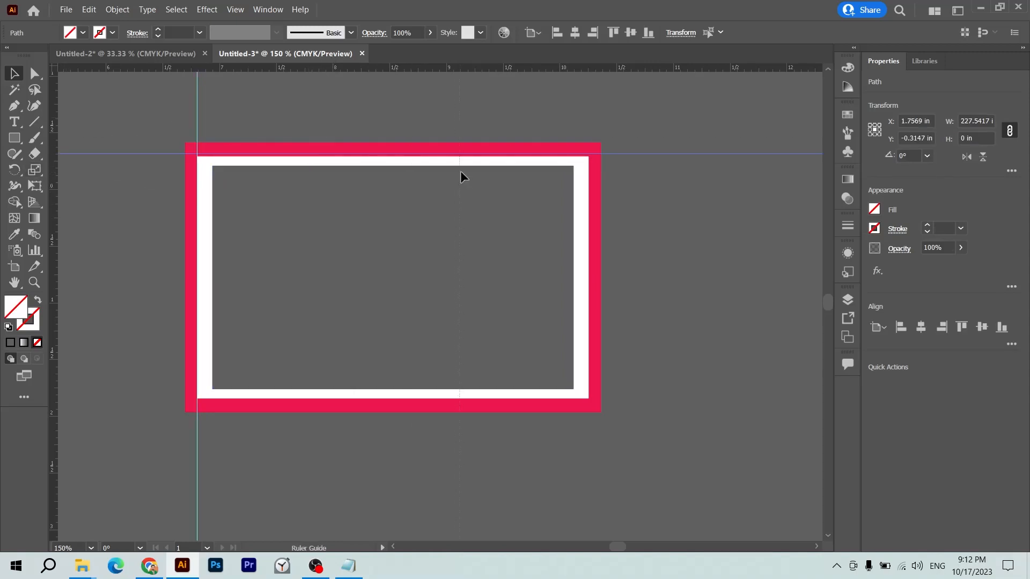
drag(579, 181, 588, 182)
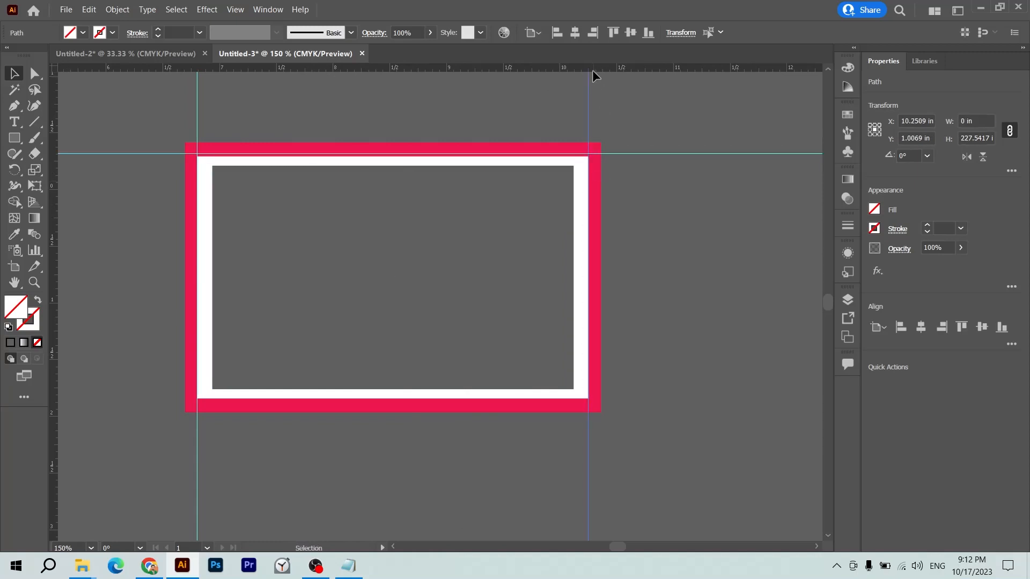
drag(585, 220, 631, 400)
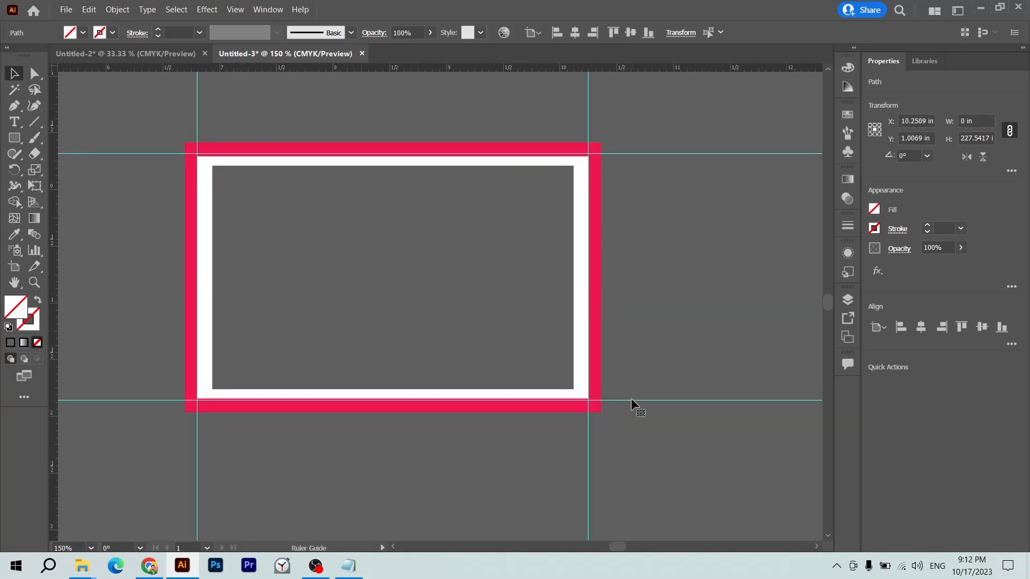
click(663, 334)
click(582, 353)
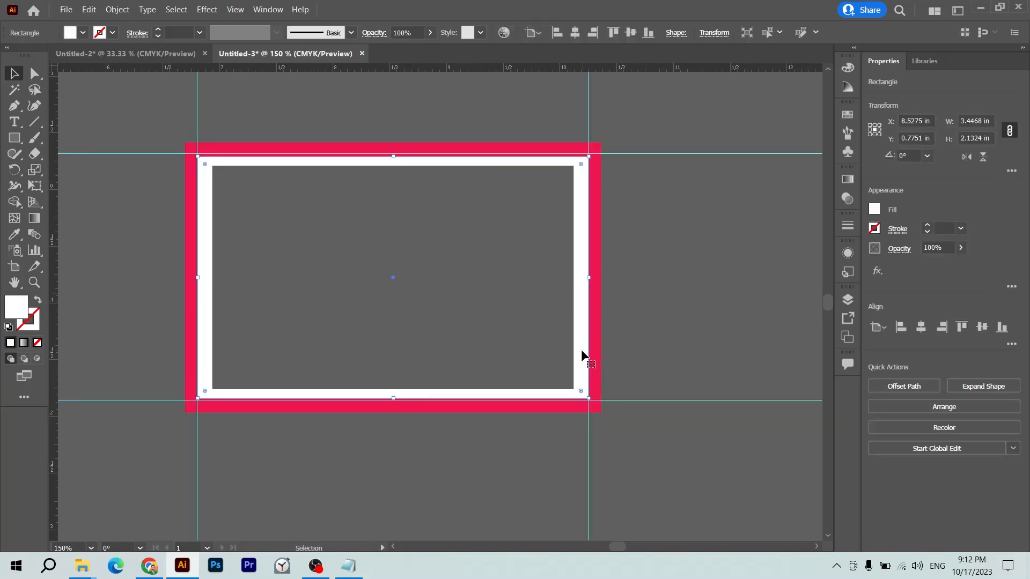
- Make the pink outer frame white by sampling the card's white with the Eyedropper
click(597, 291)
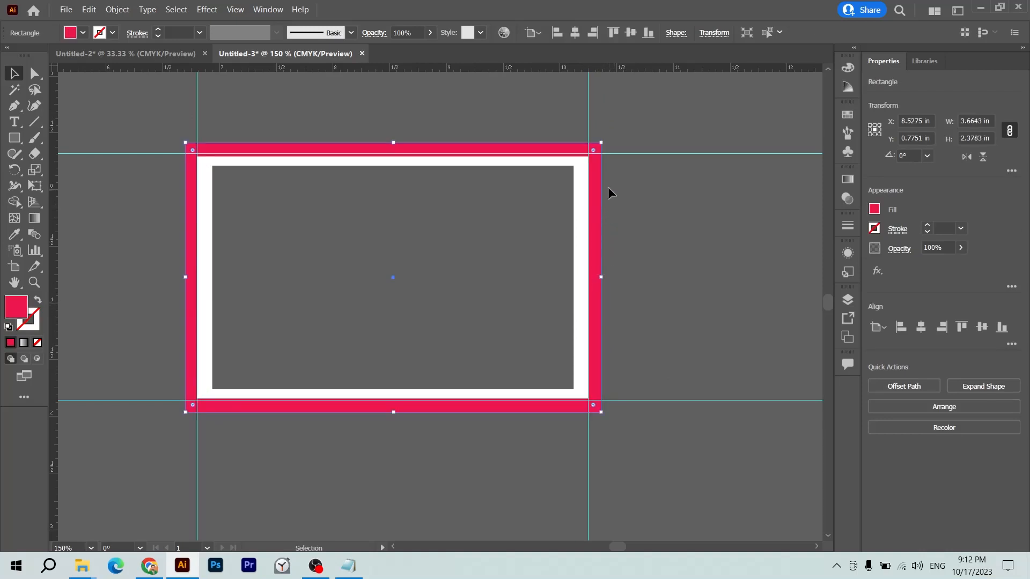
key(i)
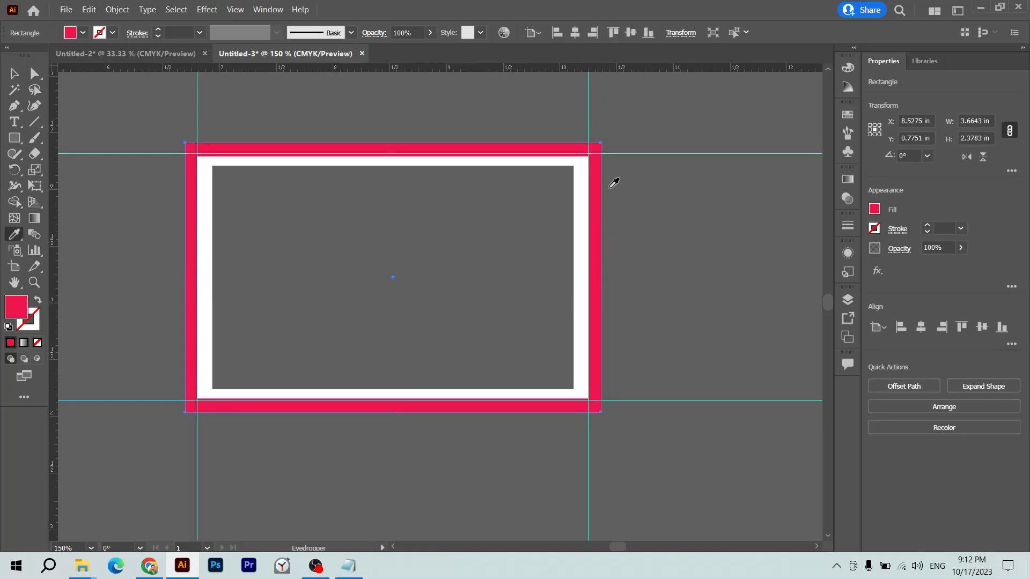
click(583, 197)
key(v)
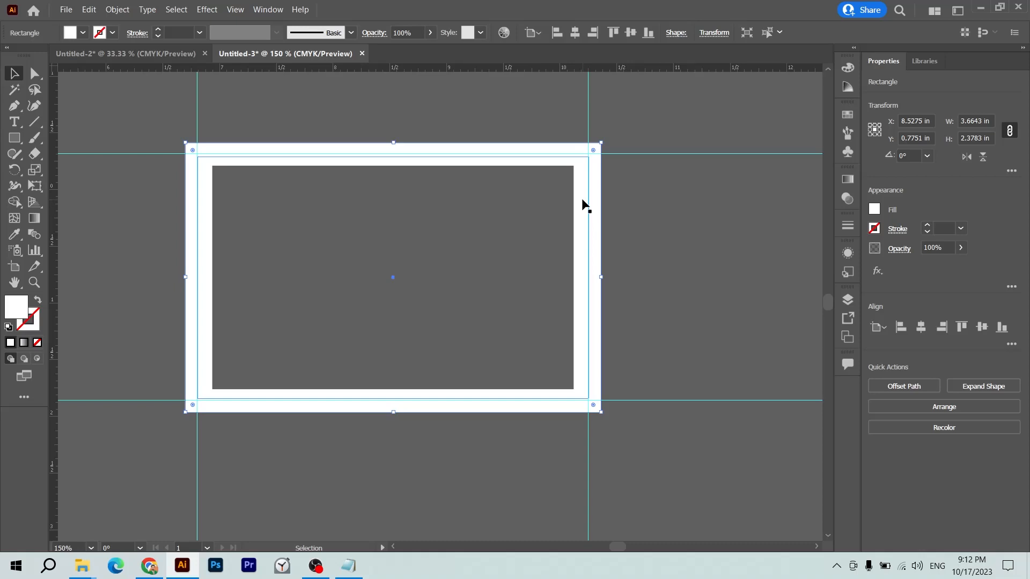
- Delete the inner grey rectangle
click(656, 232)
click(542, 220)
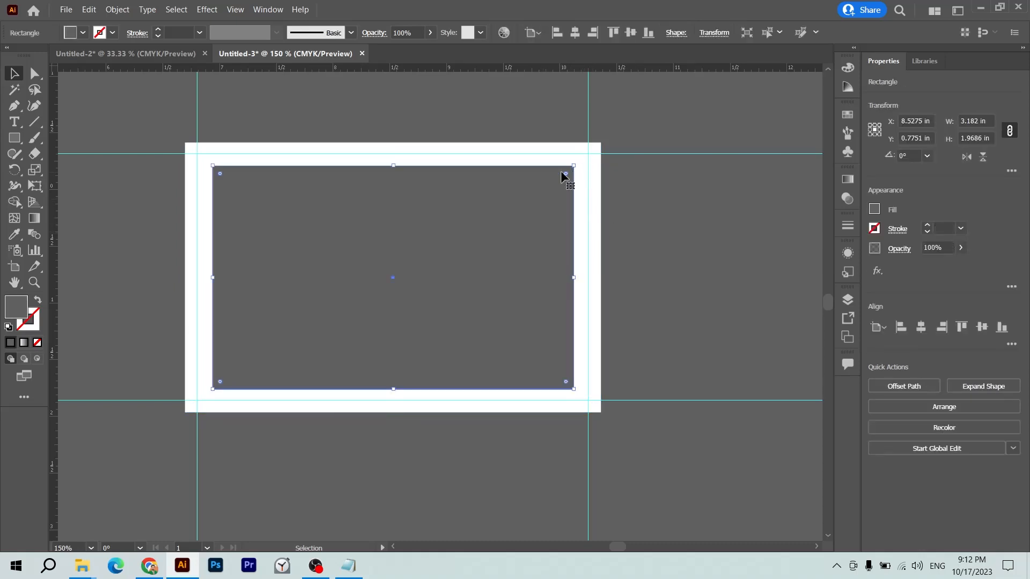
key(Delete)
- Type the cardholder's full name as a text line beside the card
key(t)
click(664, 231)
text(HAS)
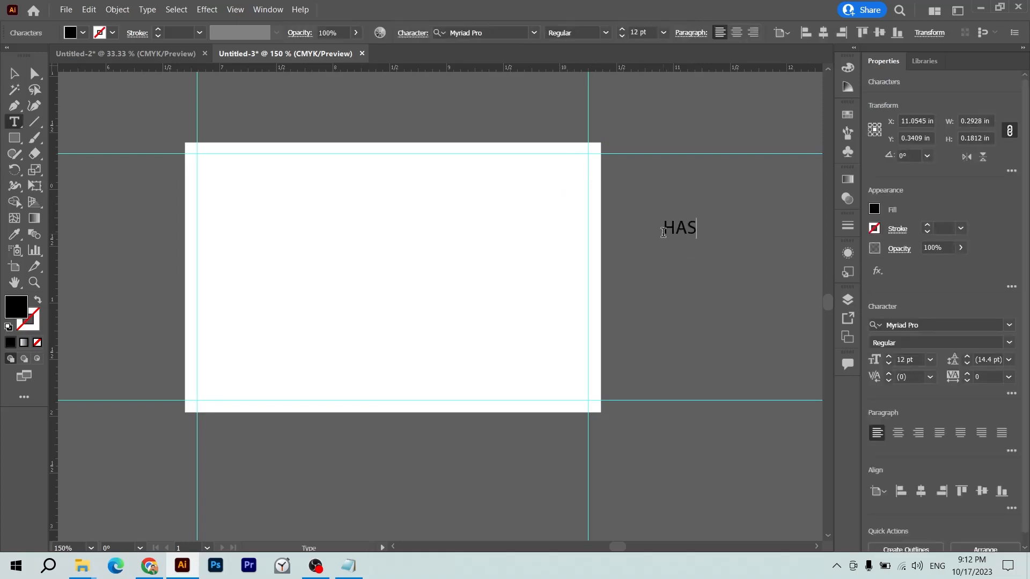
text(NAIN SHAFEEQ)
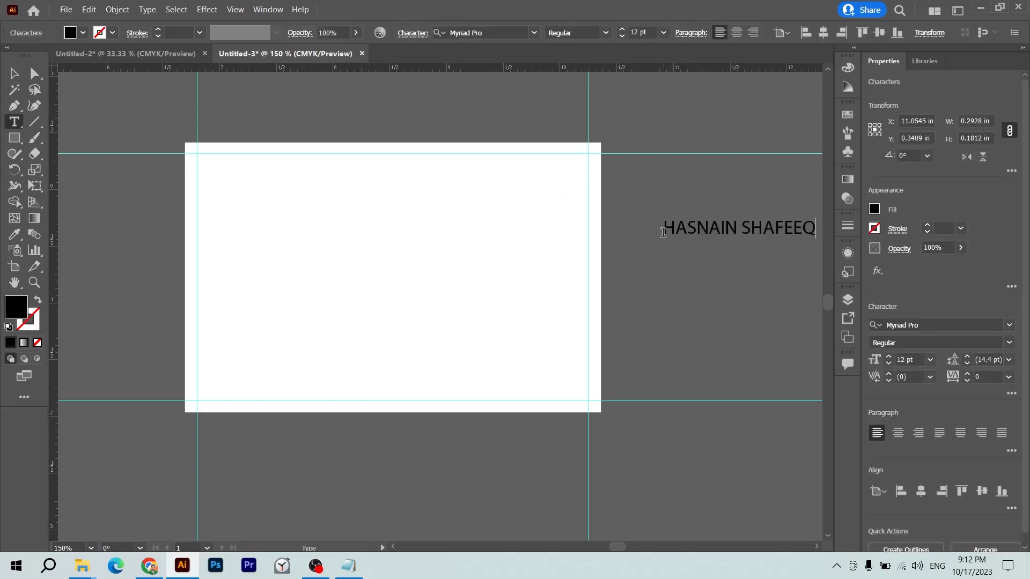
key(Escape)
- Move the name onto the card's top and stretch it across the card's width
drag(688, 236, 221, 203)
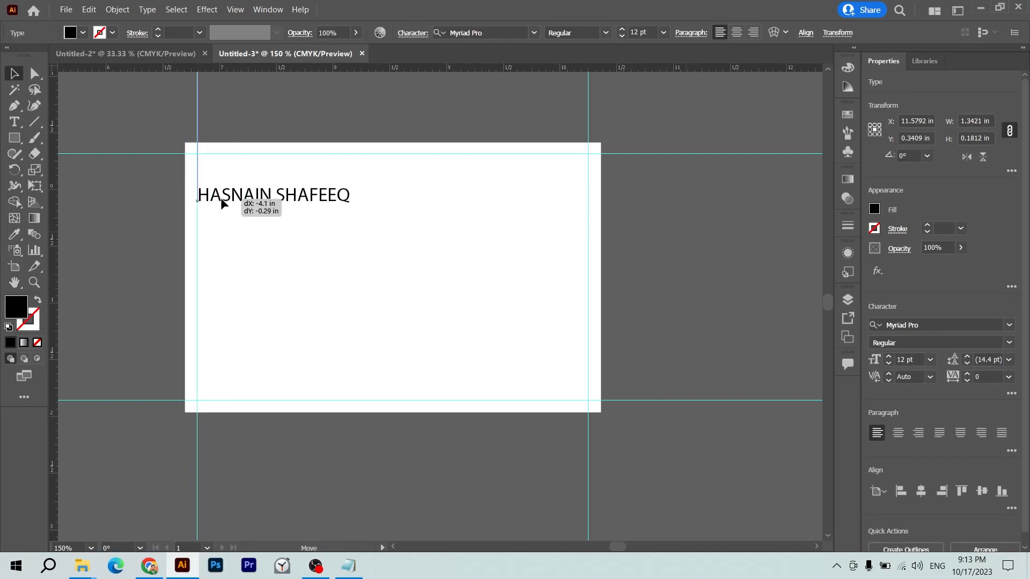
drag(351, 196, 587, 200)
click(608, 192)
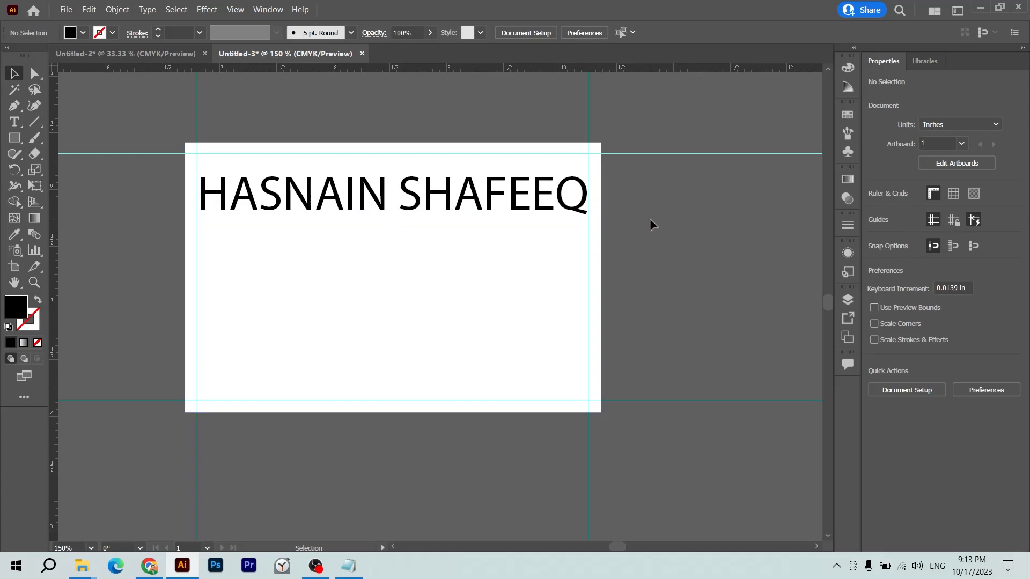
click(564, 211)
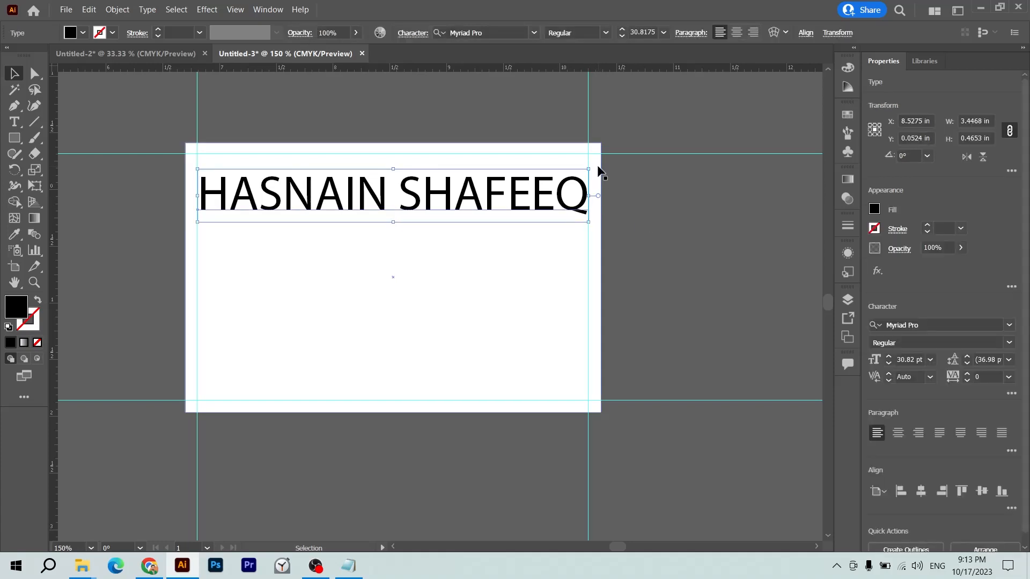
mouse_move(594, 162)
mouse_down()
mouse_move(596, 178)
mouse_move(579, 172)
mouse_up()
key(ctrl+z)
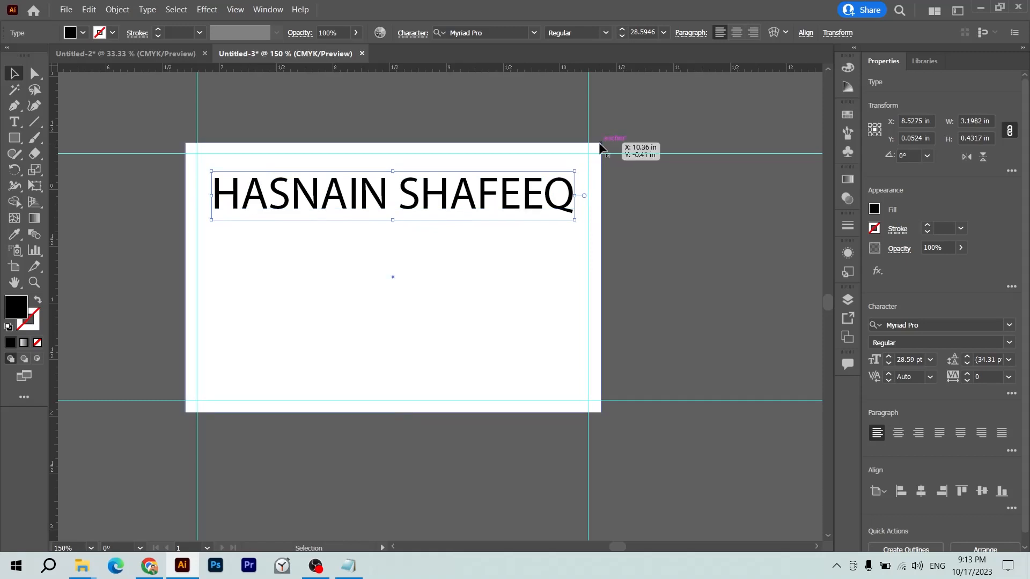
click(601, 144)
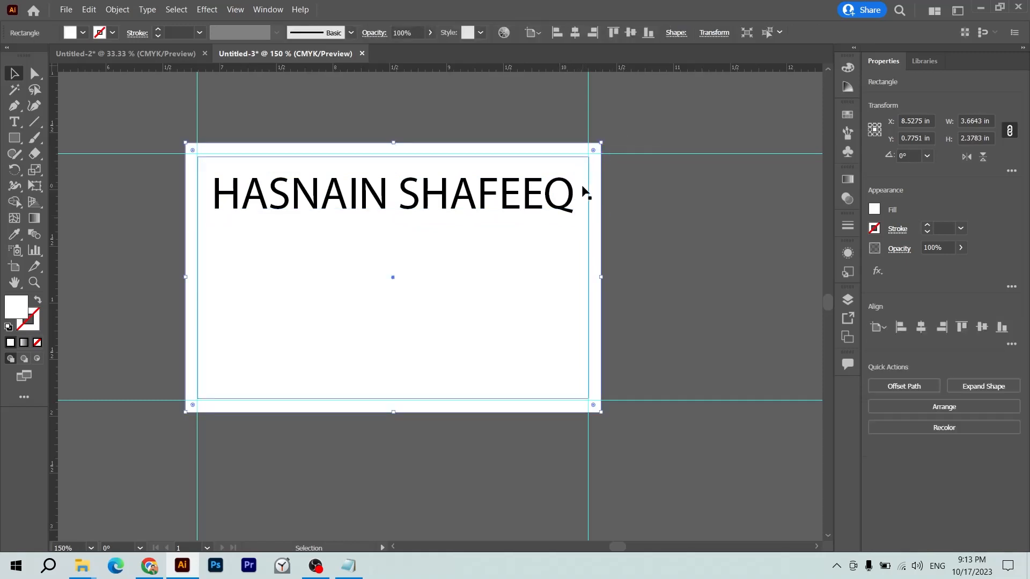
click(559, 200)
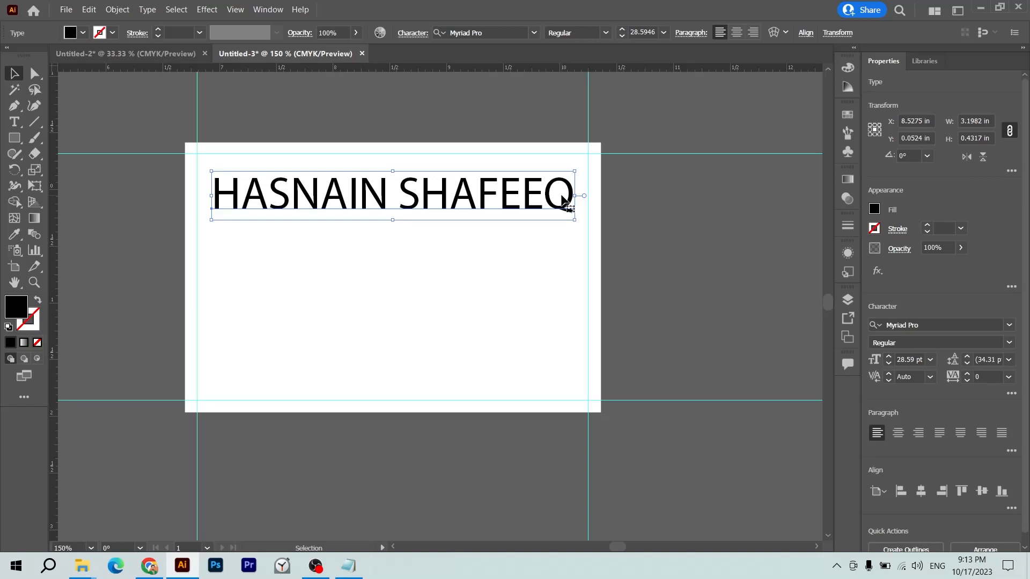
- Delete the old white background shape and the card guides
click(584, 206)
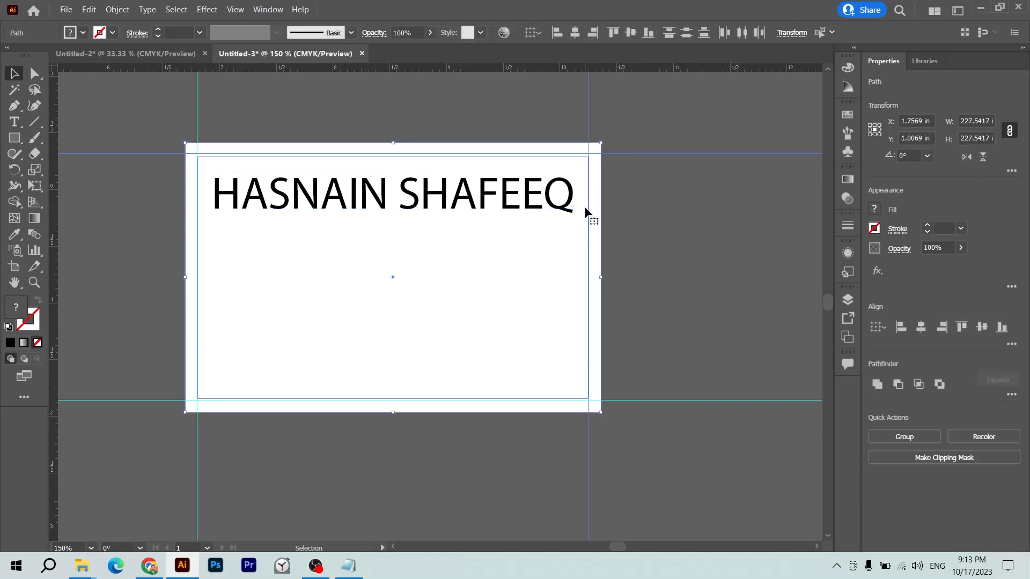
key(Delete)
drag(176, 375, 238, 448)
key(Delete)
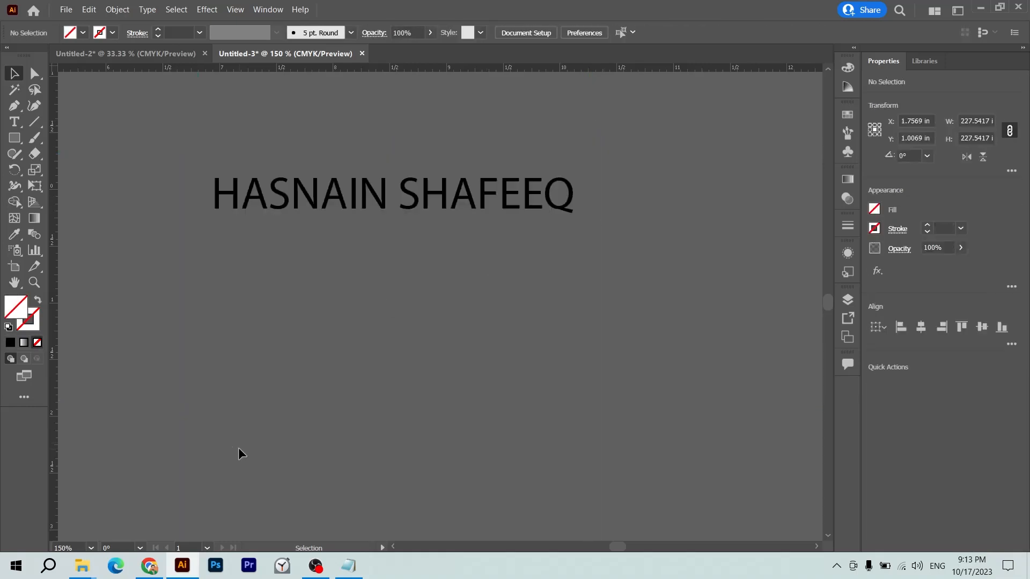
- Draw a new square and fill it with white #FFFFFF
key(m)
drag(303, 269, 536, 502)
key(i)
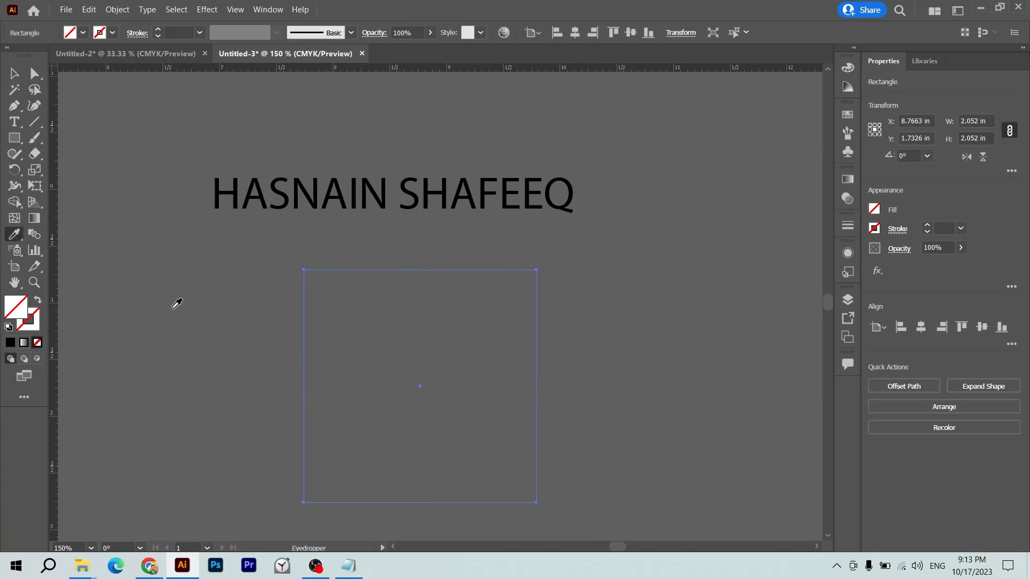
double_click(13, 311)
text(ffffff)
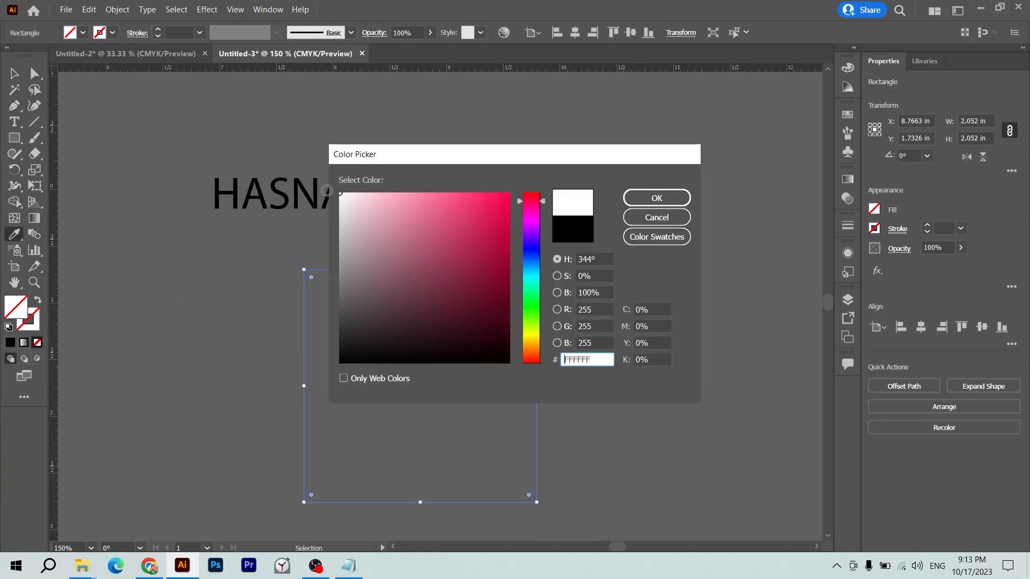
key(Return)
- Move the white square under the name and bring the name text to the front
key(v)
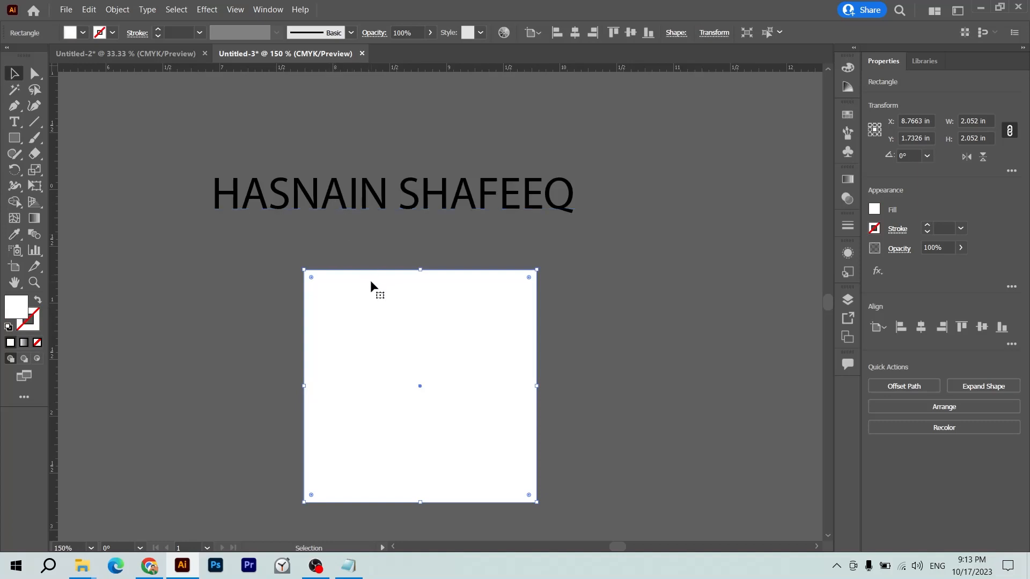
drag(370, 280, 356, 225)
drag(365, 177, 434, 266)
key(ctrl+shift+bracketright)
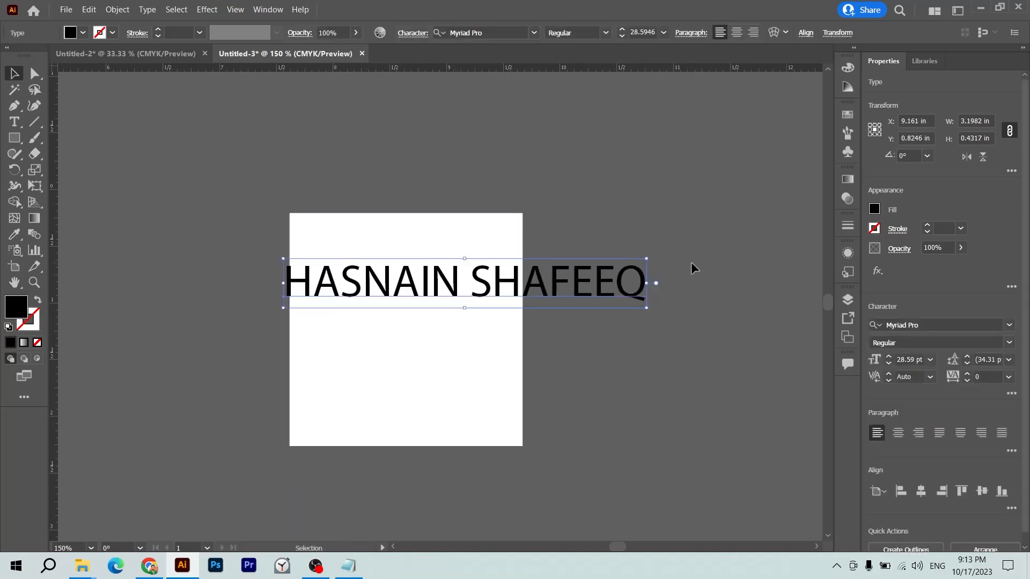
- Scale the name text down until it sits centred near the white square's top
drag(649, 284, 522, 299)
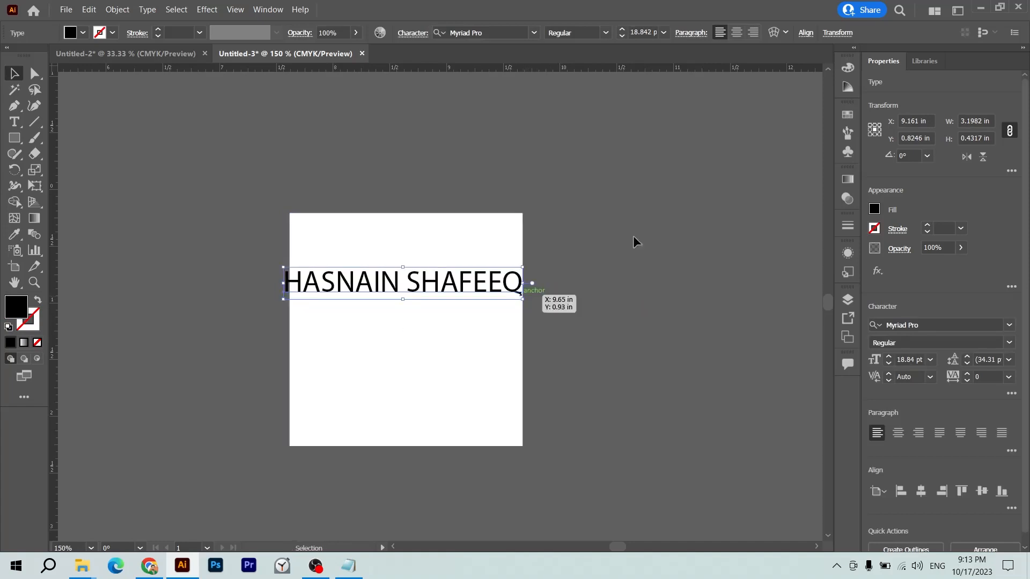
click(650, 244)
click(429, 297)
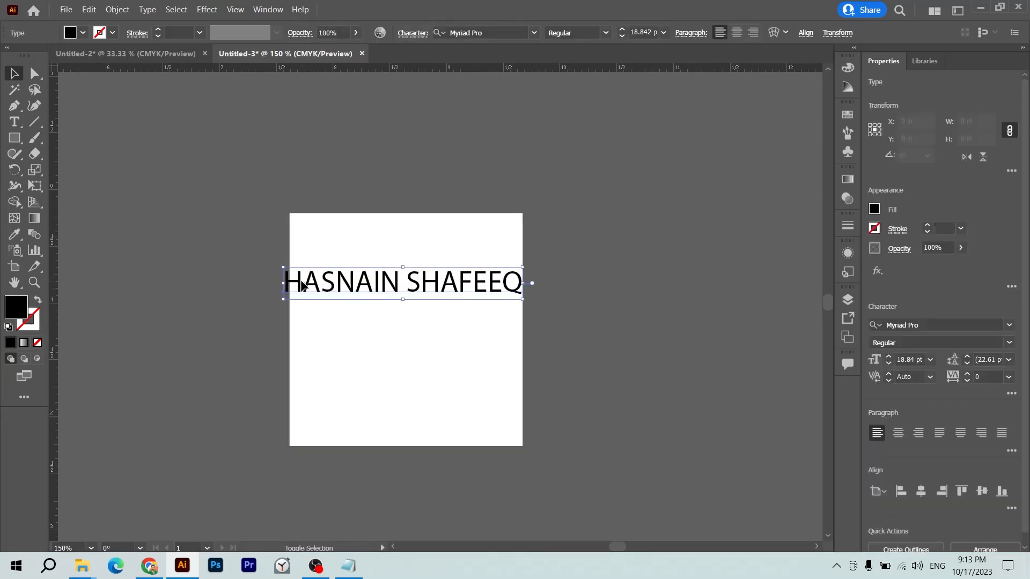
drag(285, 279, 290, 281)
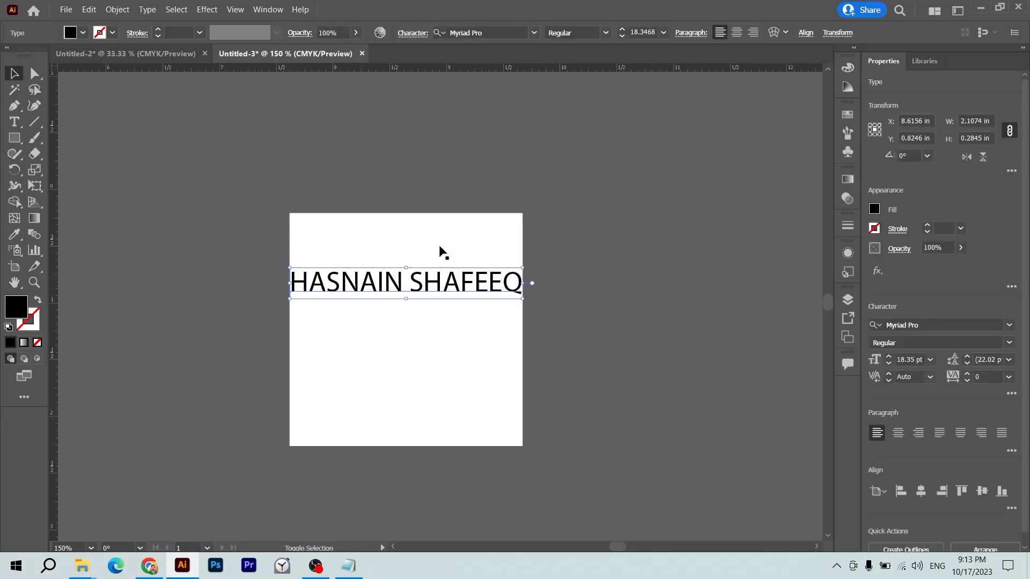
drag(523, 267, 490, 273)
click(572, 279)
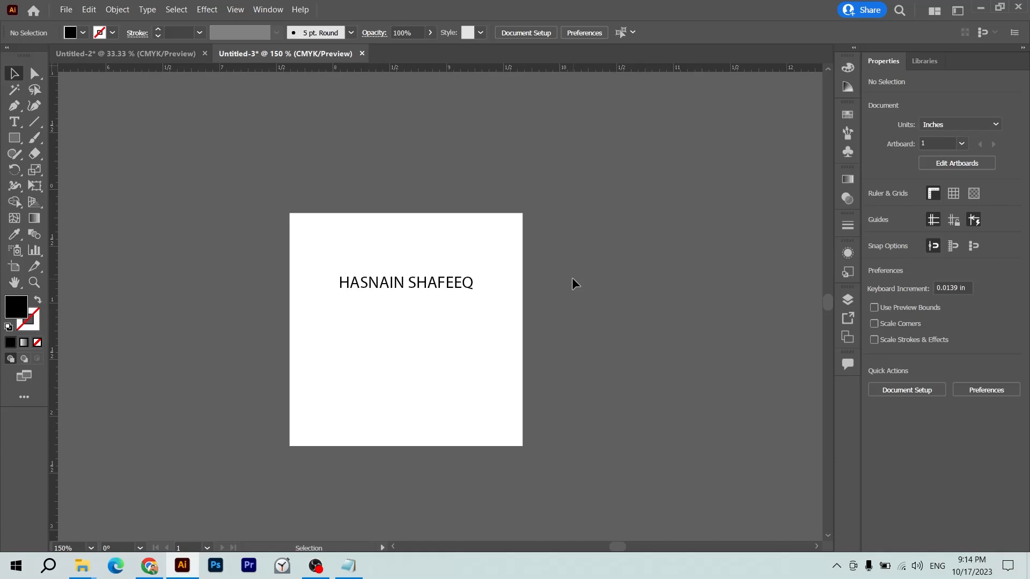
- Delete the square and name text, then close the Untitled-3 and Untitled-2 documents
key(ctrl+minus)
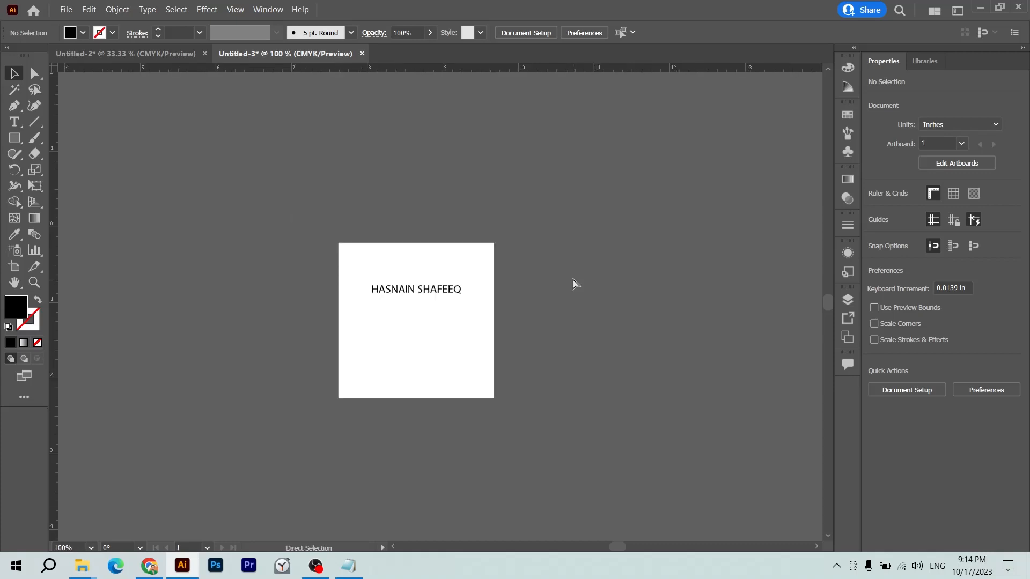
key(ctrl+minus)
click(351, 350)
key(Delete)
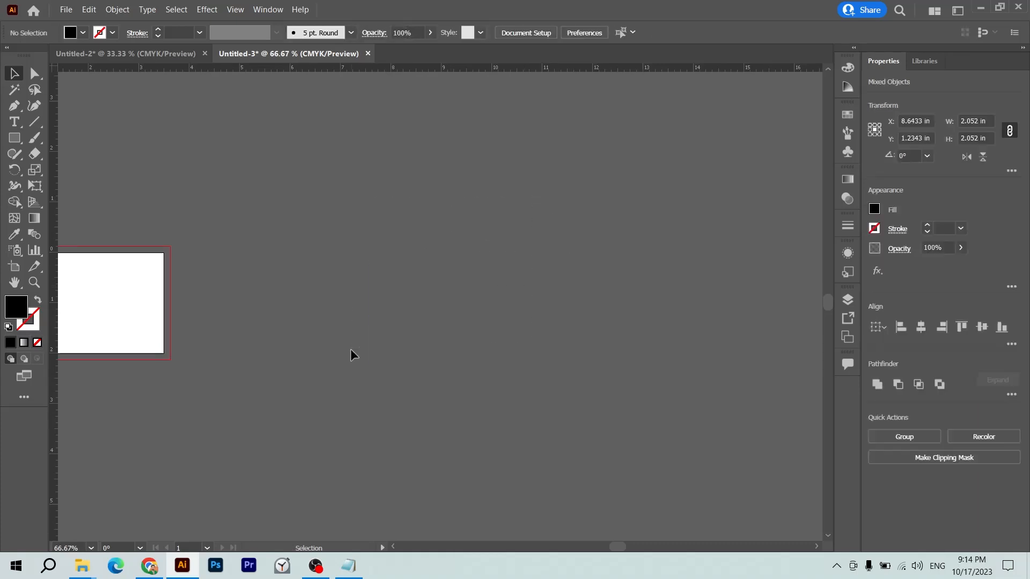
key(ctrl+w)
key(n)
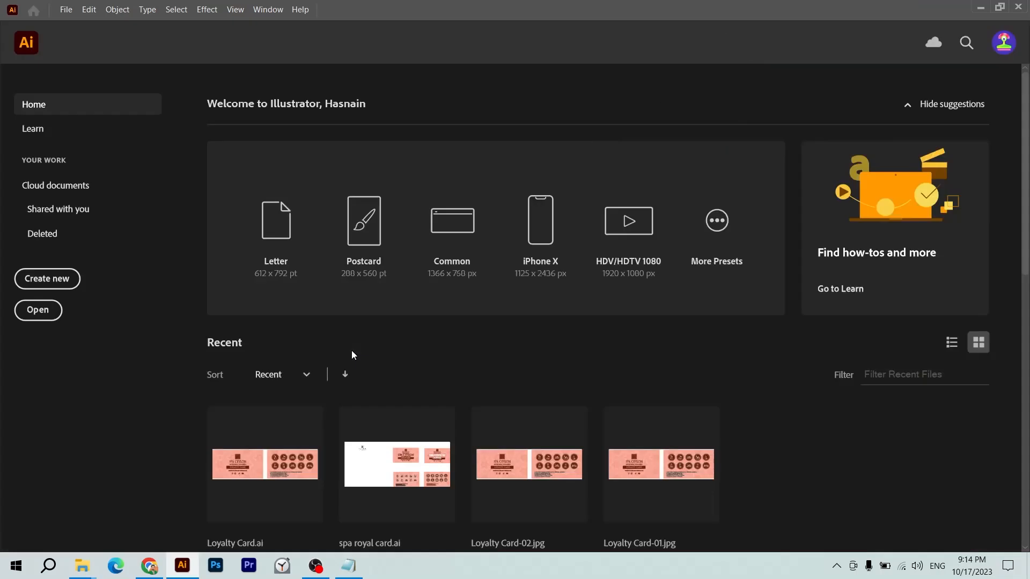
- Start a new 3.5 × 2 in document with 2 artboards
key(ctrl+n)
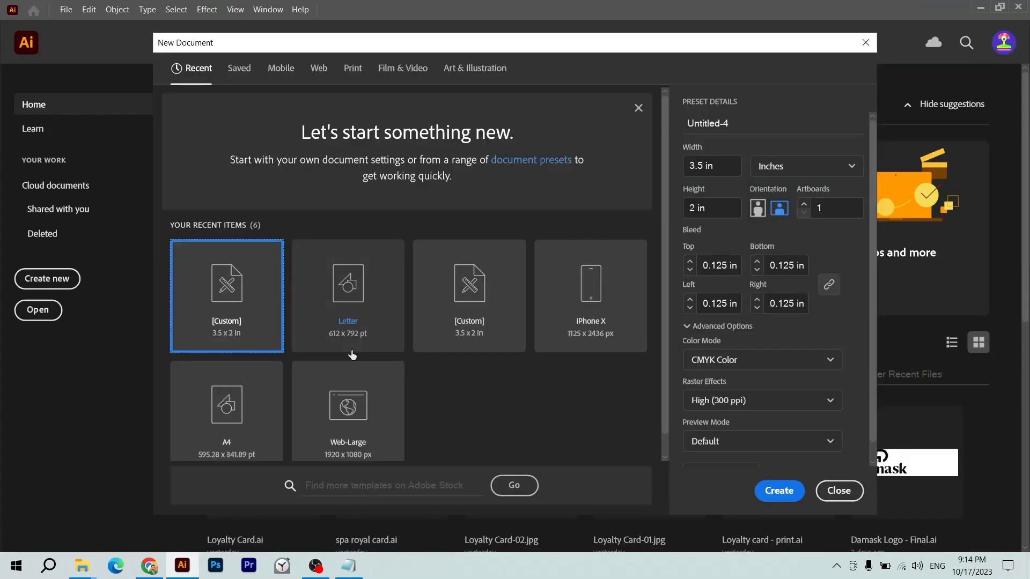
click(705, 165)
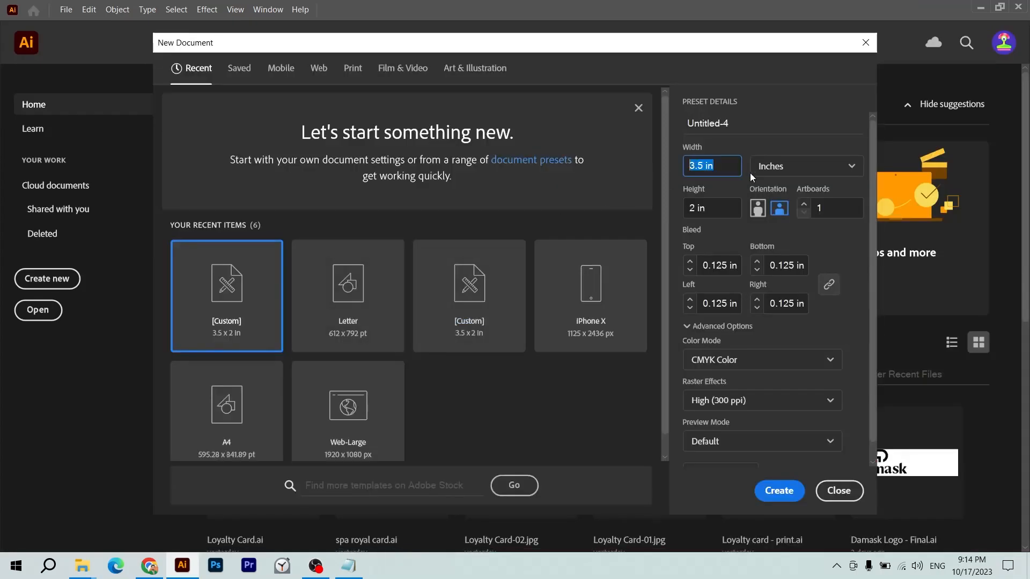
click(719, 208)
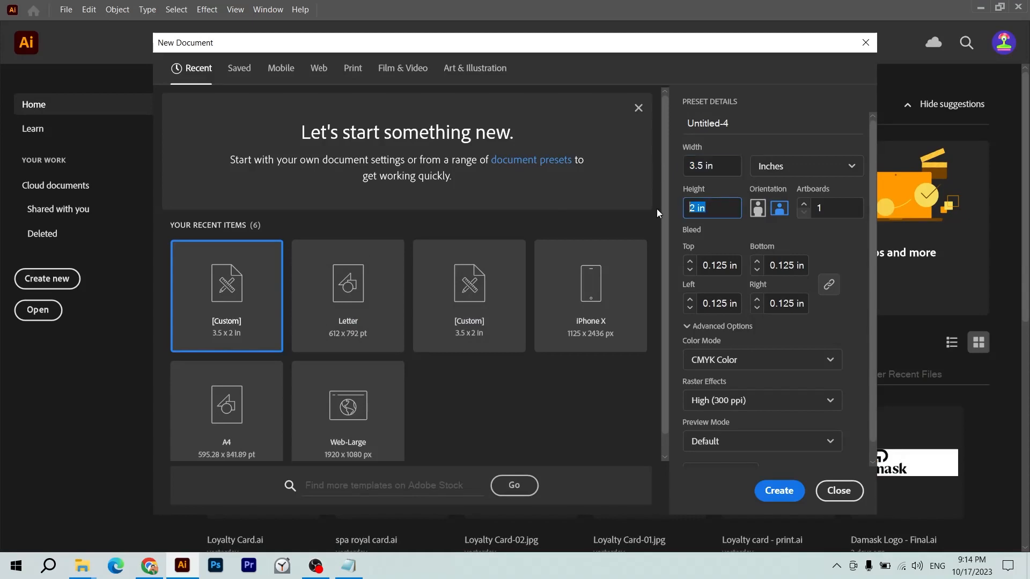
click(831, 216)
text(2)
key(Tab)
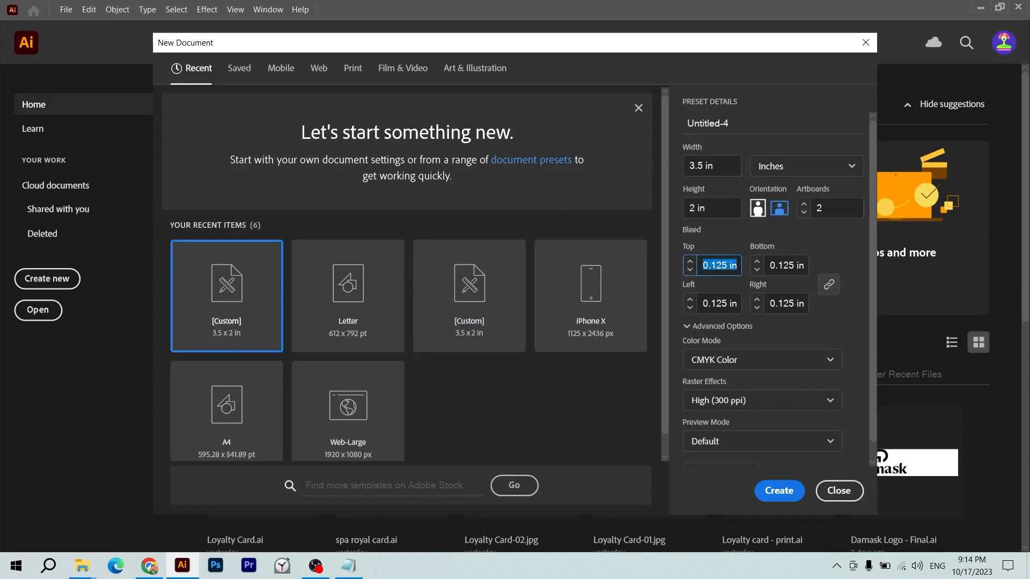
- Set 0.125 in bleed, CMYK Color and High (300 ppi) resolution, then create the document
click(727, 263)
triple_click(727, 263)
click(729, 362)
click(743, 403)
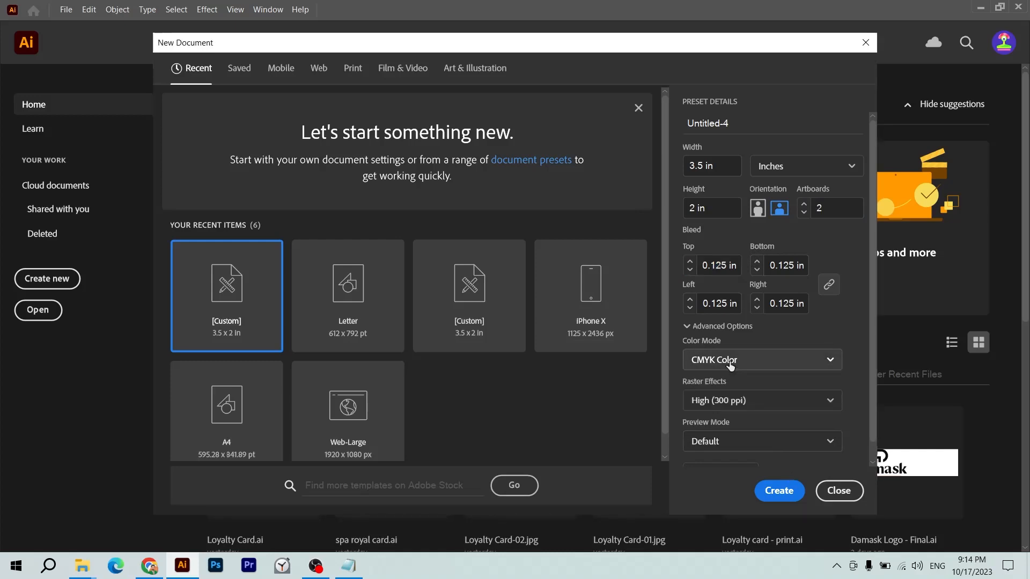
click(745, 403)
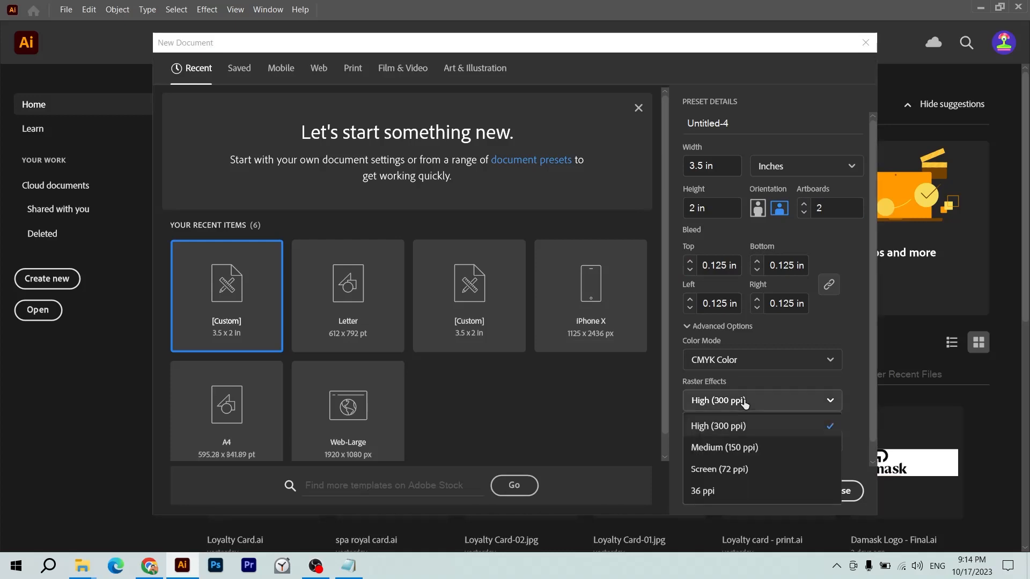
click(722, 428)
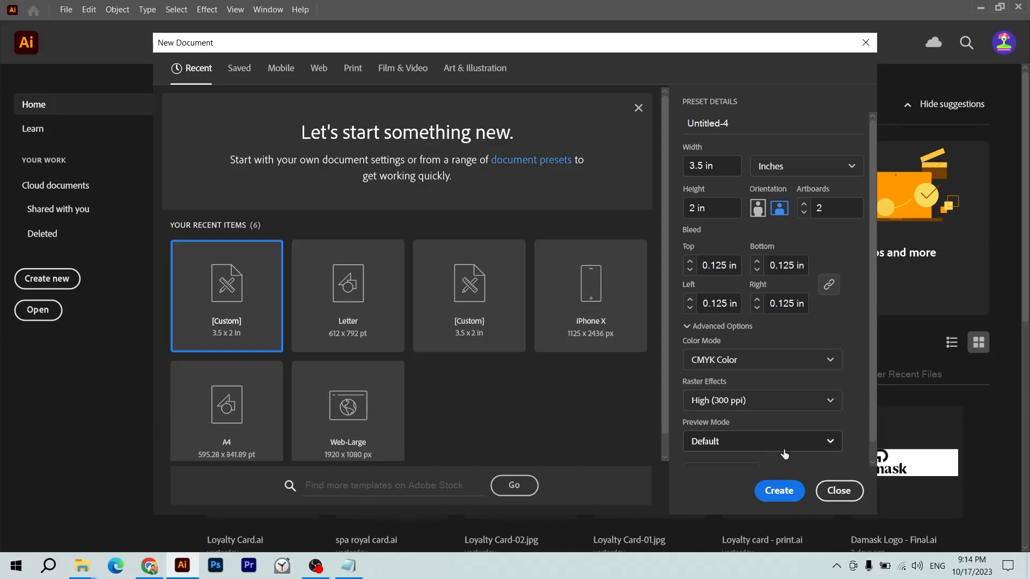
click(791, 498)
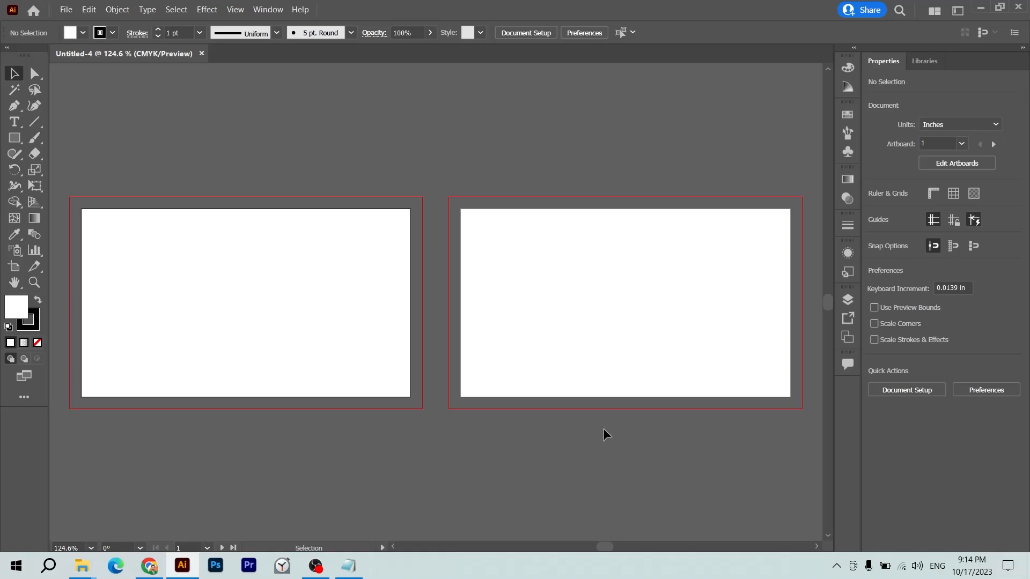
- Zoom into the first artboard's top-left corner and draw a small black square there
drag(218, 266, 350, 285)
key(z)
drag(155, 190, 256, 260)
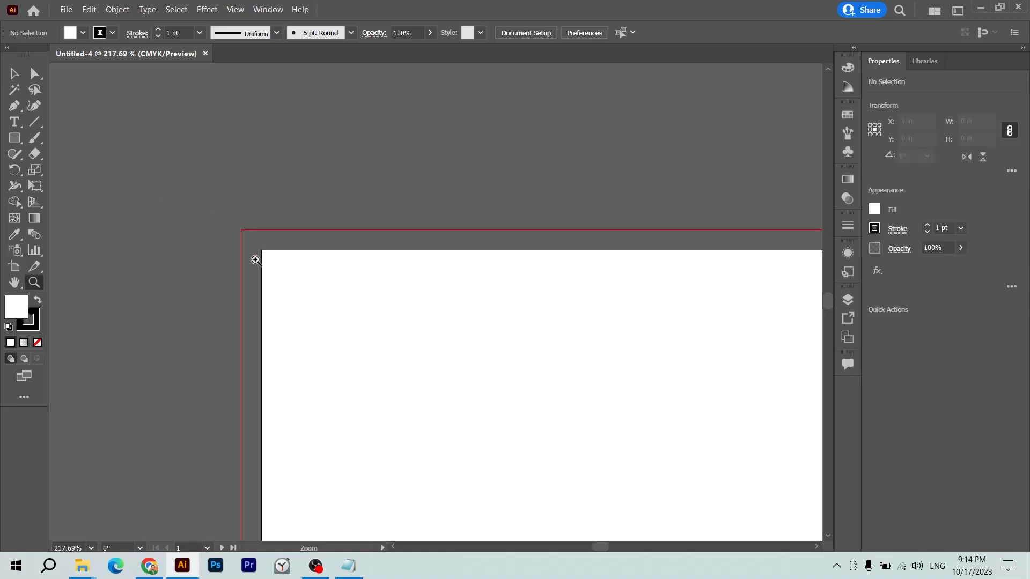
key(m)
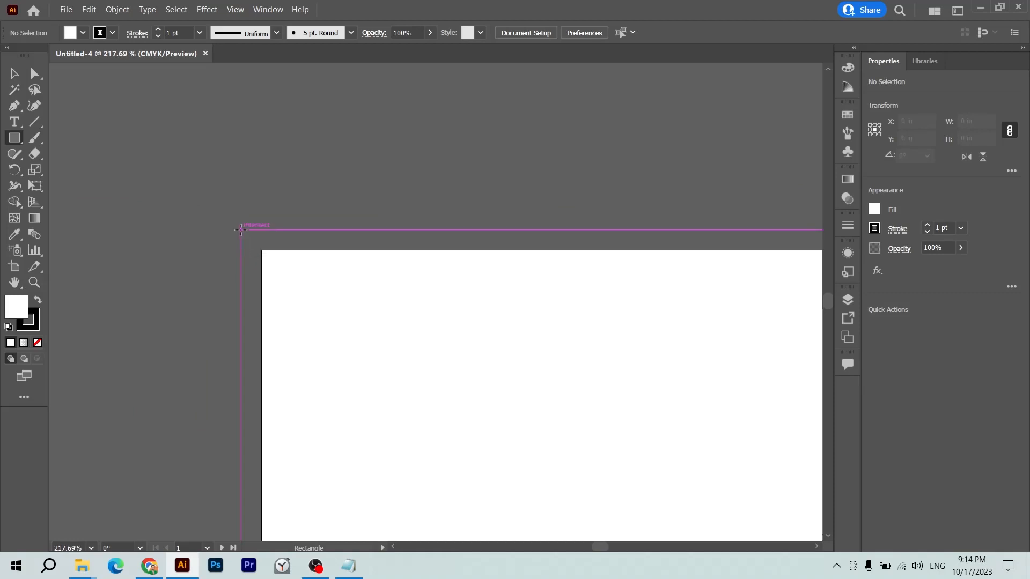
drag(241, 230, 262, 252)
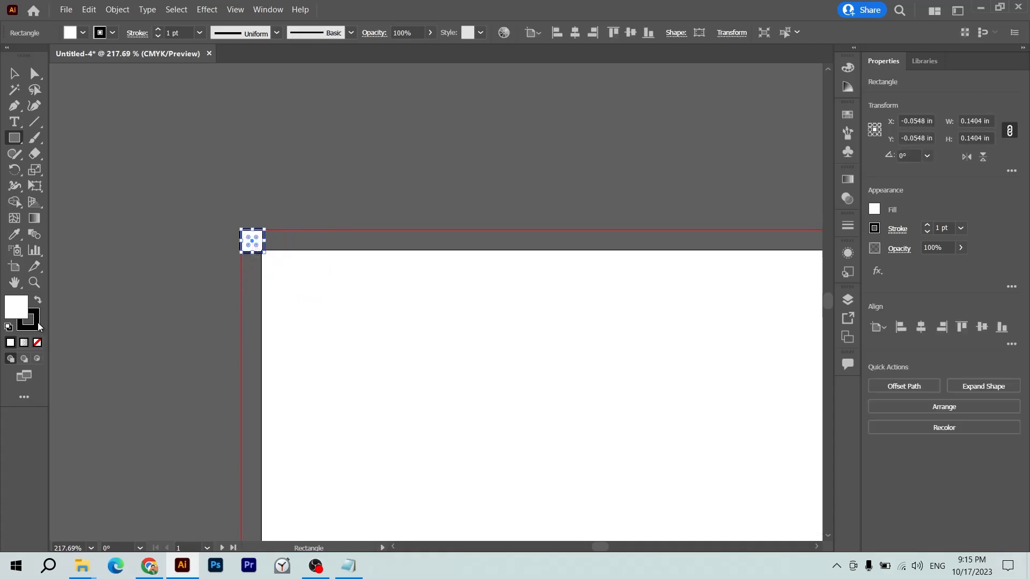
click(37, 343)
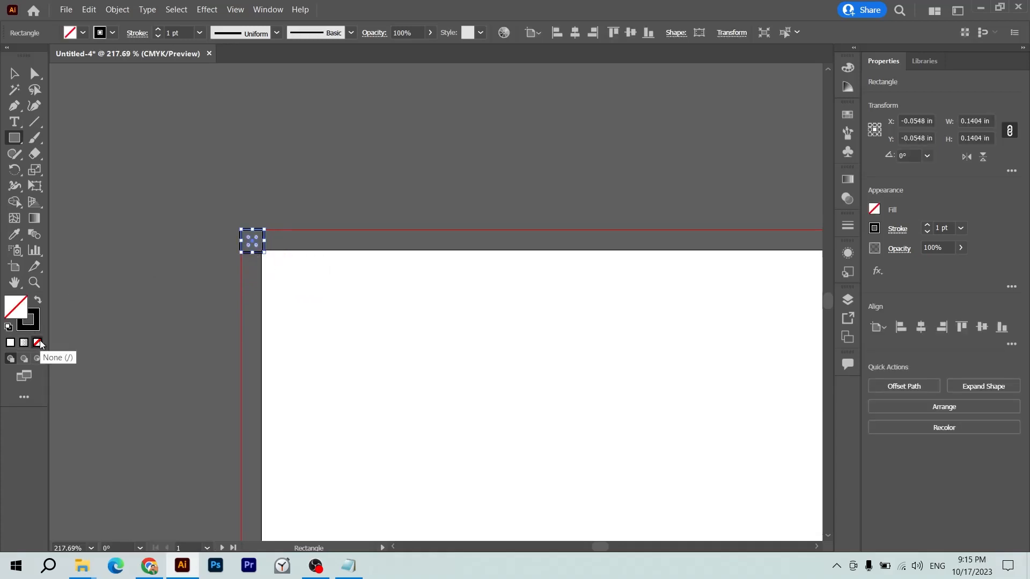
key(shift+x)
- Shrink the black square down to 0.125 in
key(v)
click(385, 141)
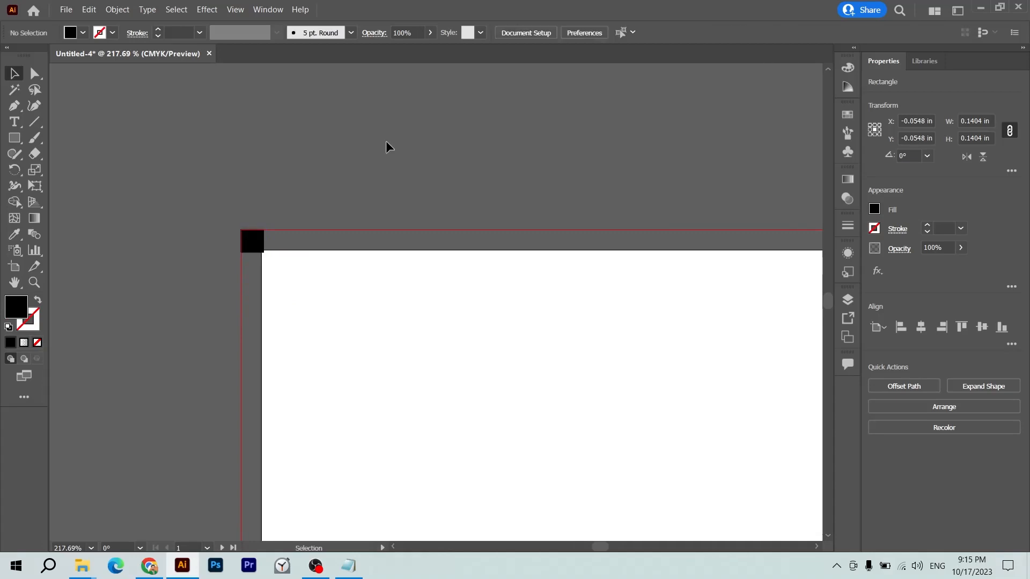
key(z)
drag(269, 246, 466, 329)
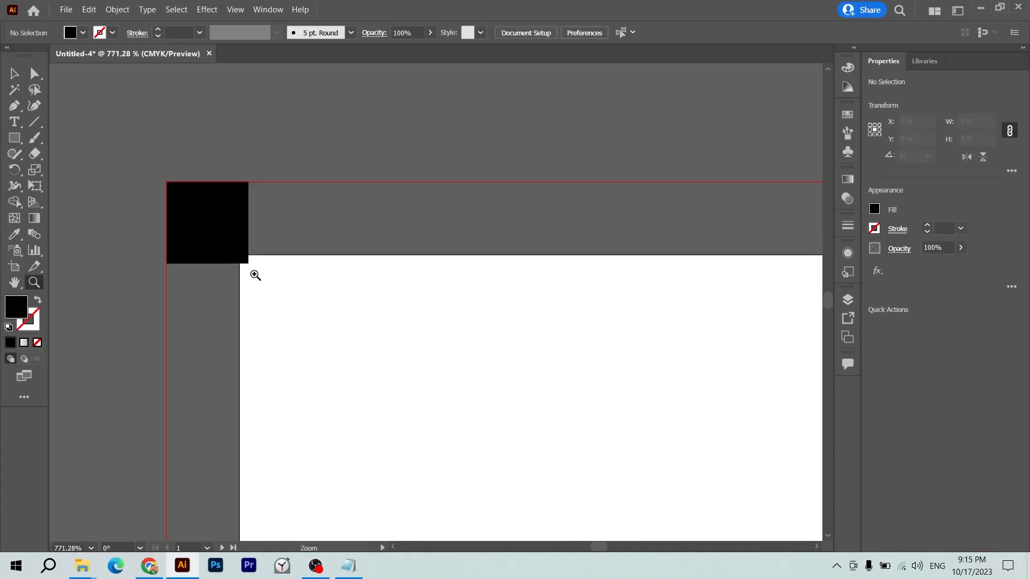
key(v)
click(235, 246)
drag(249, 263, 239, 254)
click(292, 231)
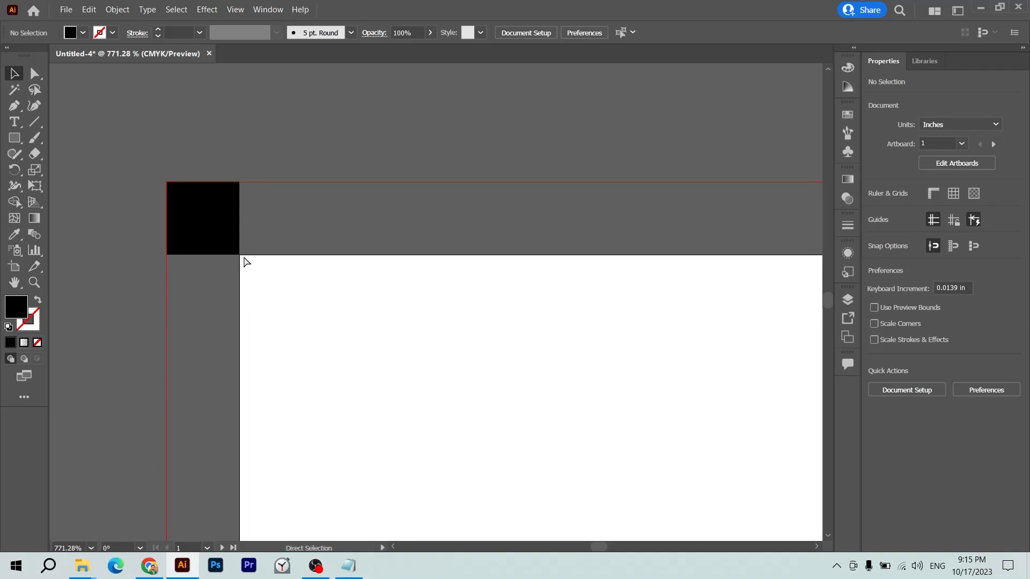
- Fit the 0.125 in square into the artboard's top-left corner and show the rulers
key(ctrl+minus)
key(ctrl+minus)
drag(313, 263, 354, 302)
scroll(416, 316, right, 5)
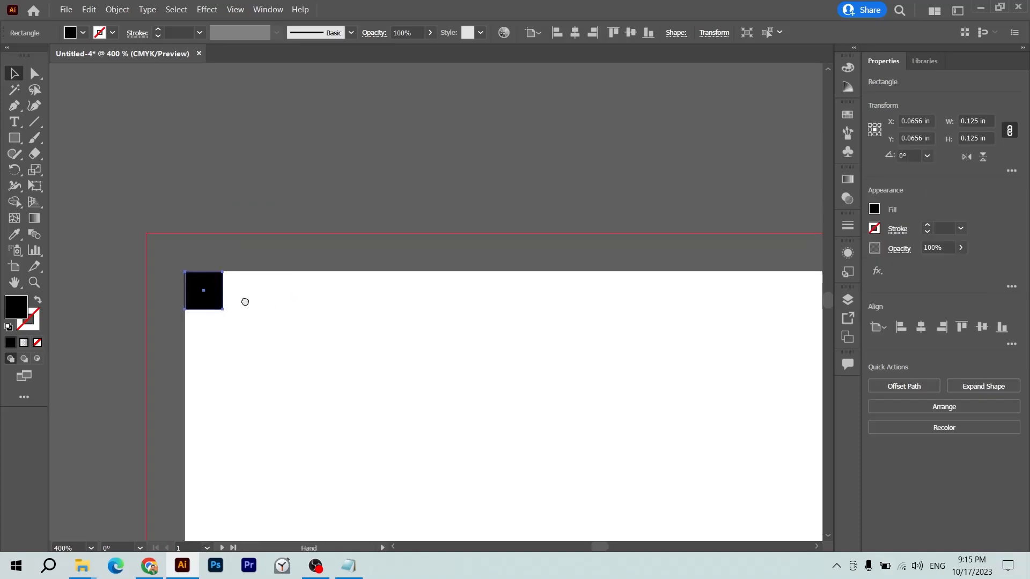
click(285, 304)
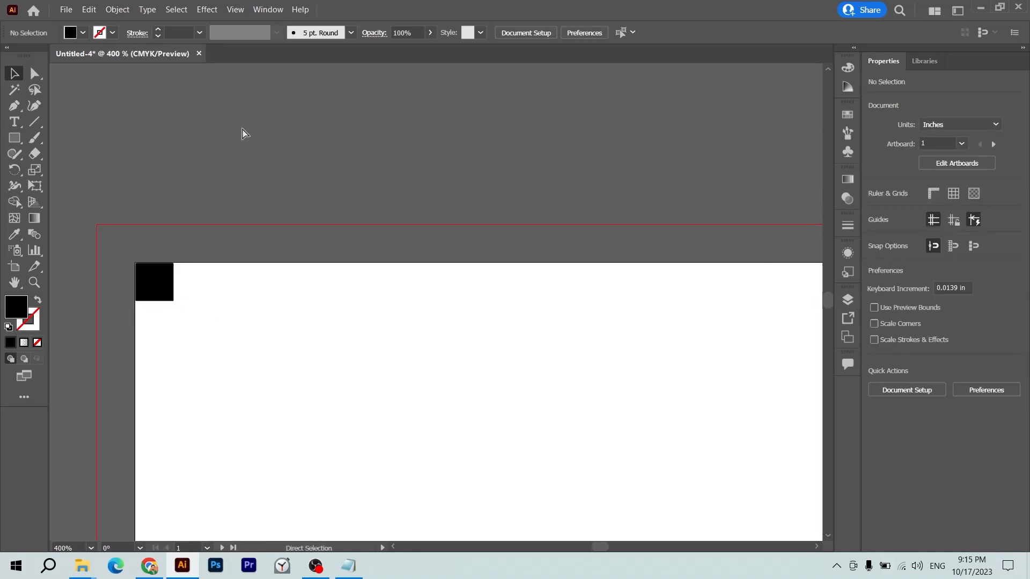
key(ctrl+r)
- Add guides along the black square's bottom and right edges at the top-left corner
drag(254, 69, 265, 299)
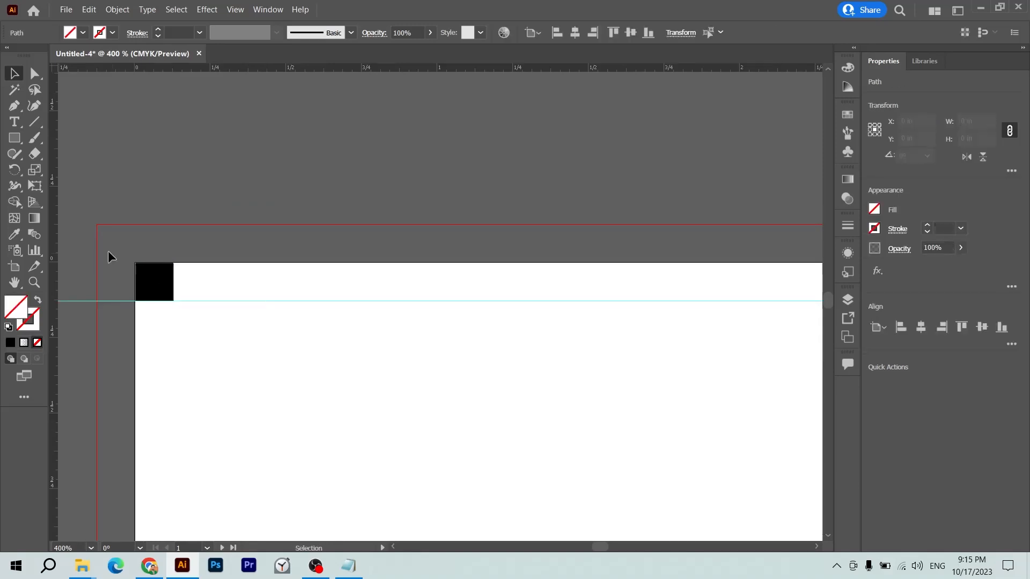
drag(56, 249, 173, 256)
key(ctrl+0)
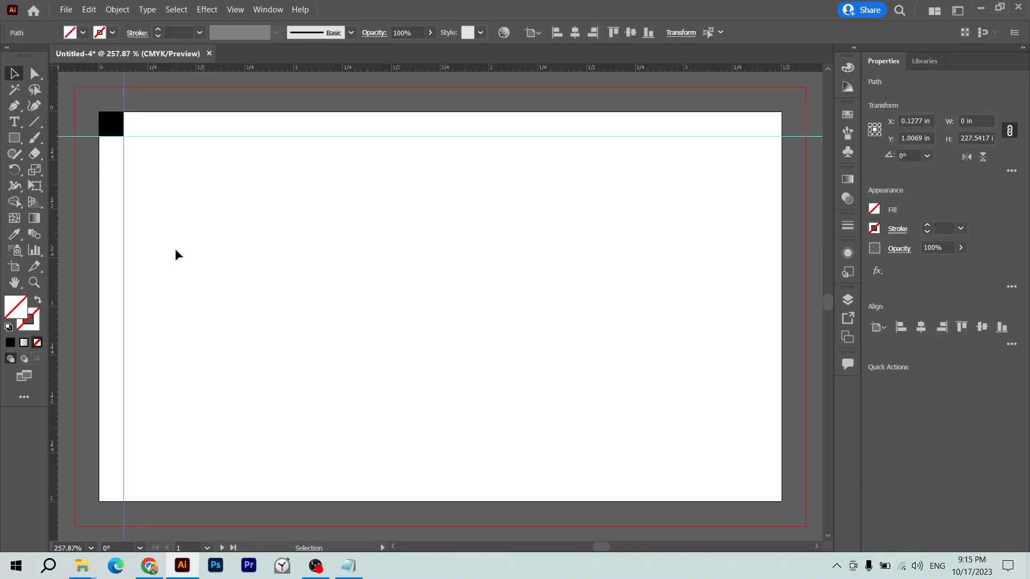
click(177, 253)
- Move the square to the bottom-right corner and align guides to its top and left edges
drag(113, 122, 772, 485)
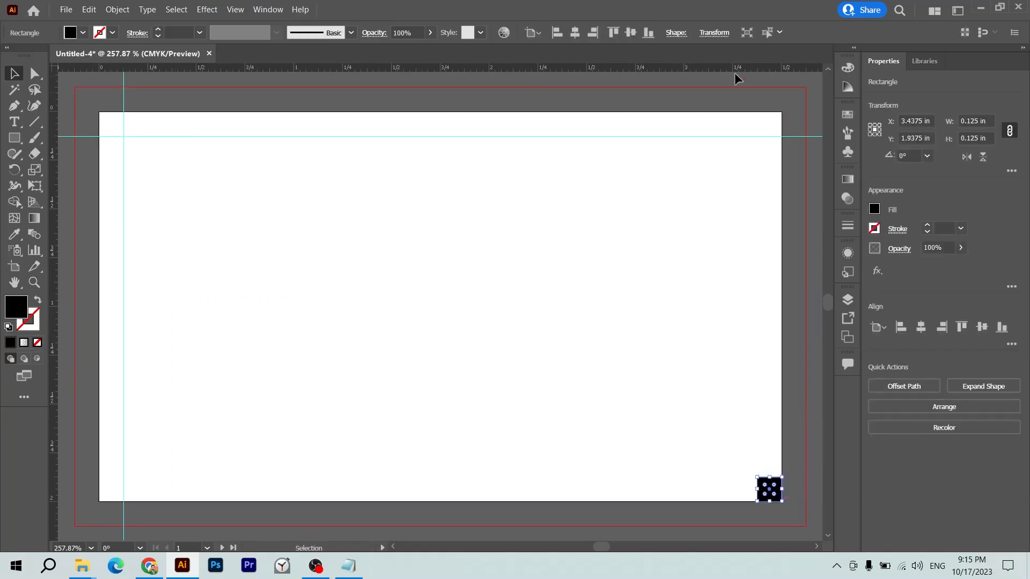
drag(732, 64, 787, 477)
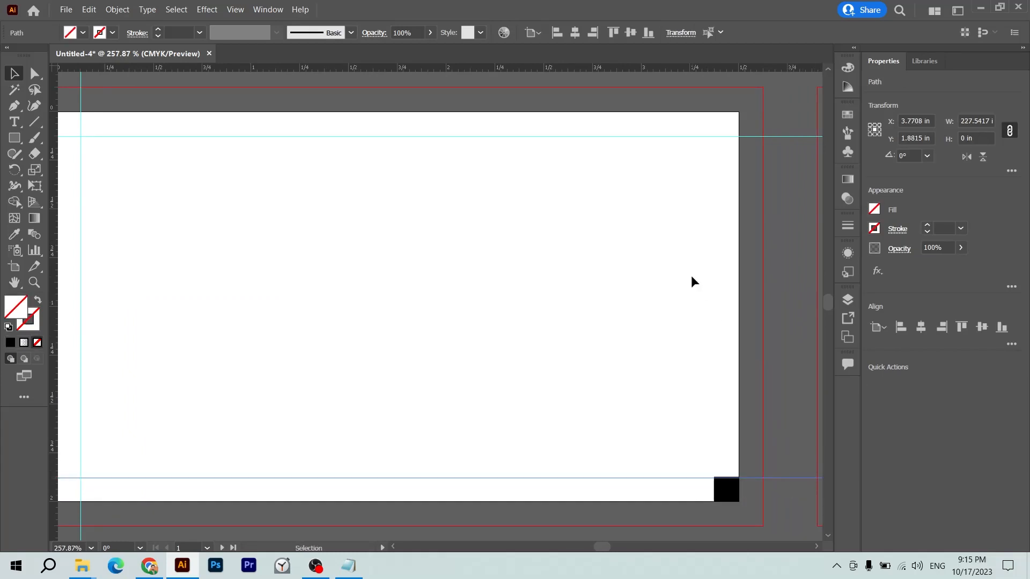
drag(50, 420, 796, 505)
key(z)
drag(714, 456, 760, 475)
key(v)
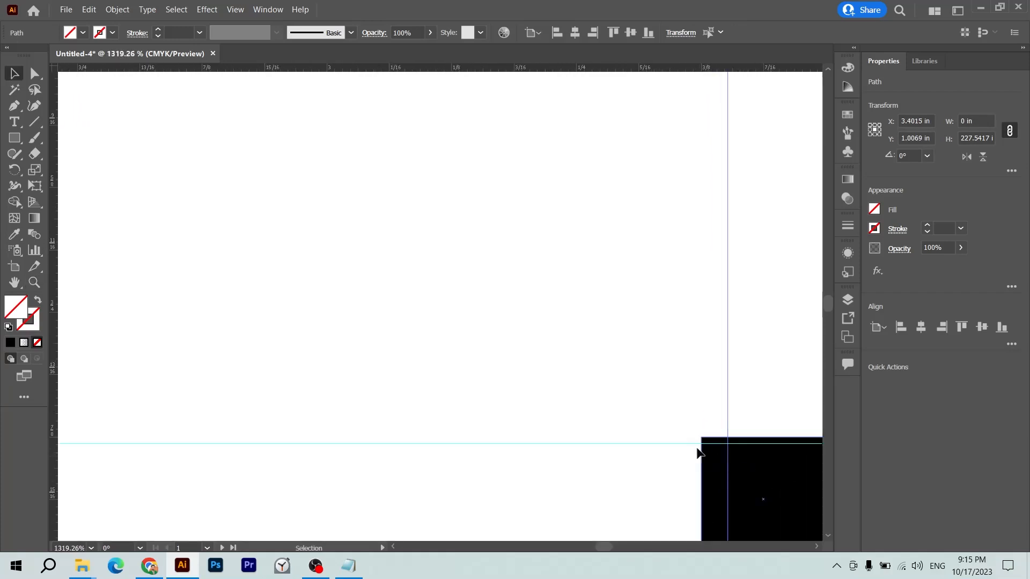
drag(685, 443, 685, 436)
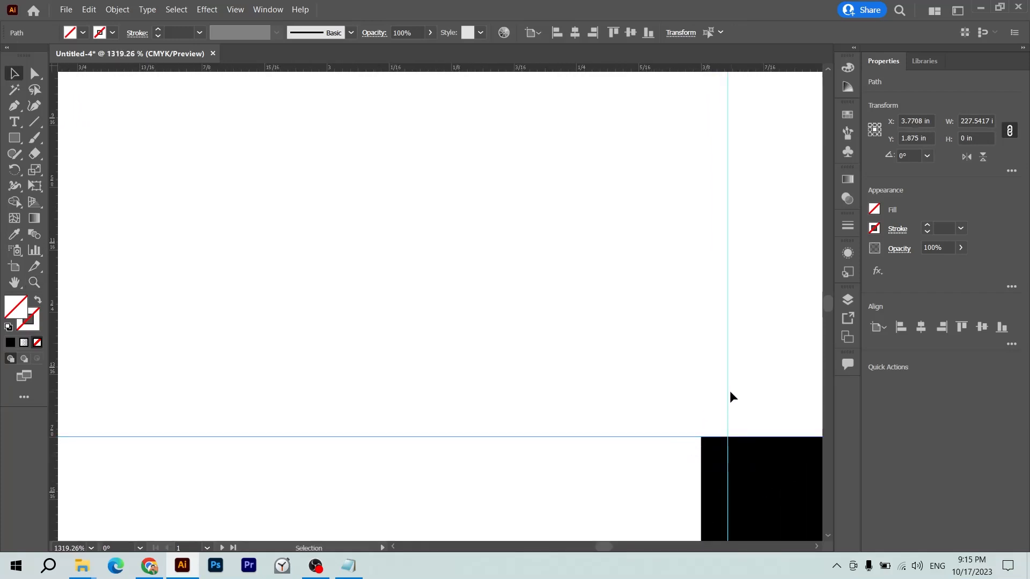
drag(727, 390, 700, 395)
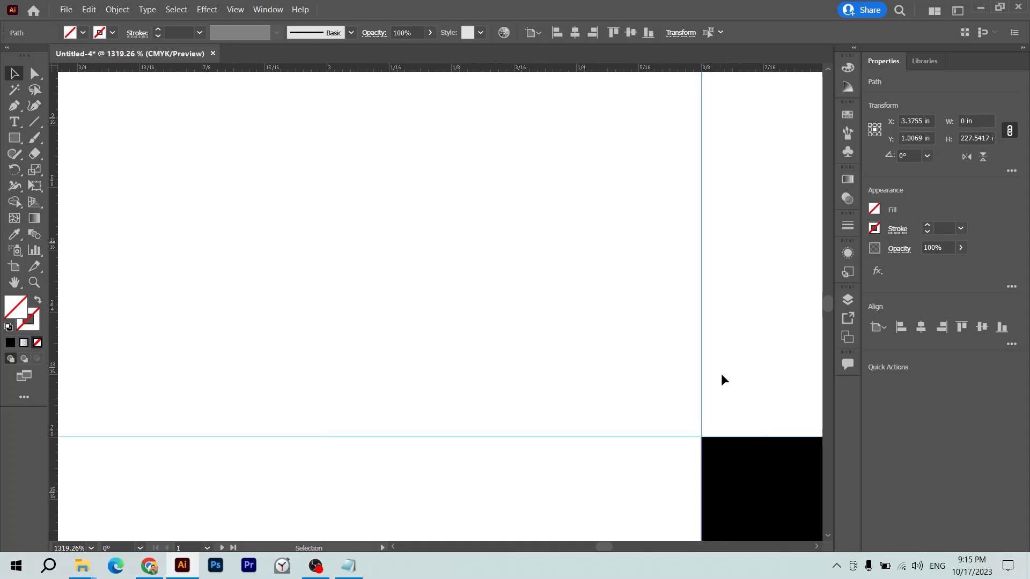
click(722, 373)
- Delete the black marker square and zoom out to both artboards
key(ctrl+0)
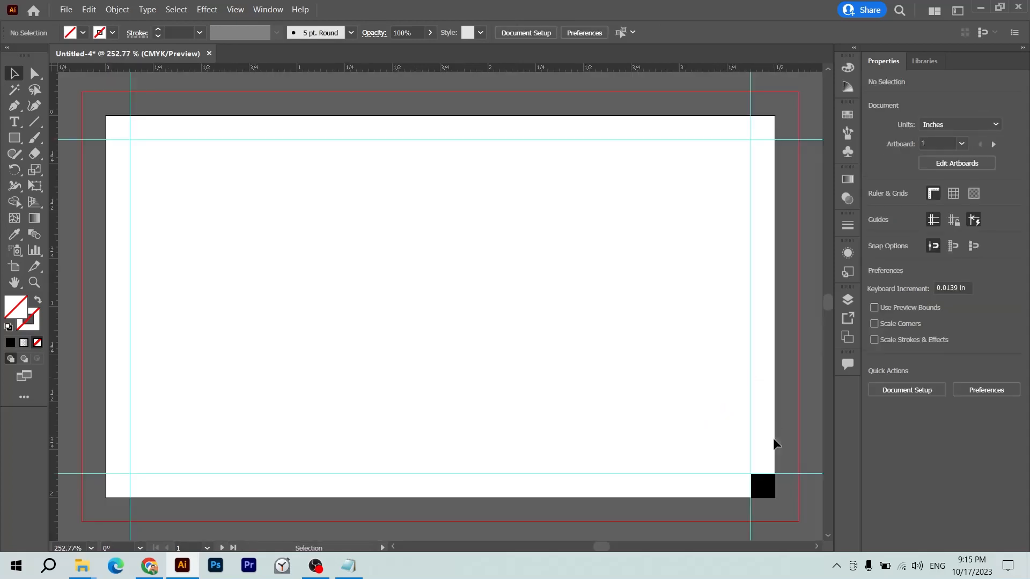
click(768, 492)
key(Delete)
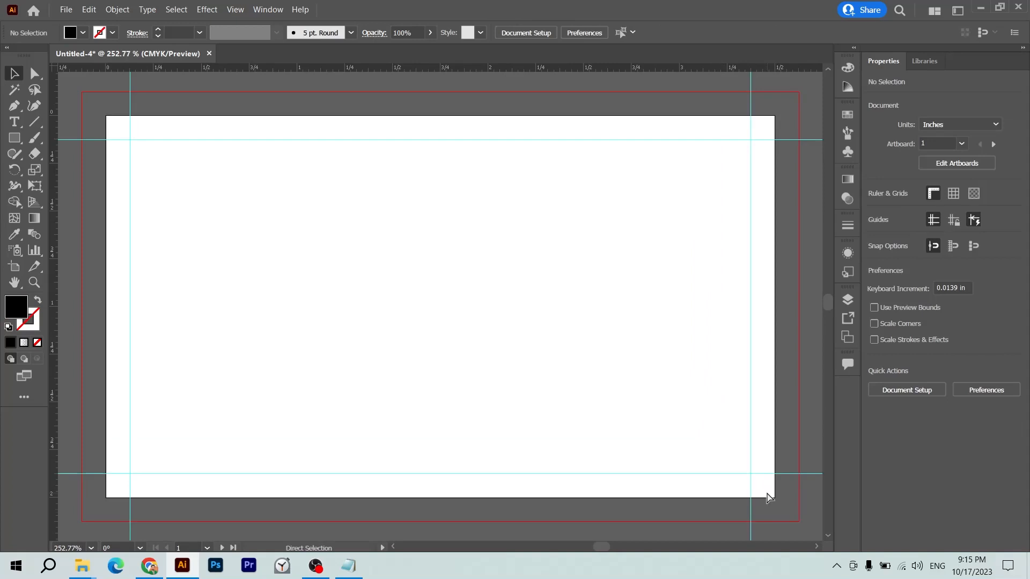
key(ctrl+minus)
key(ctrl+minus)
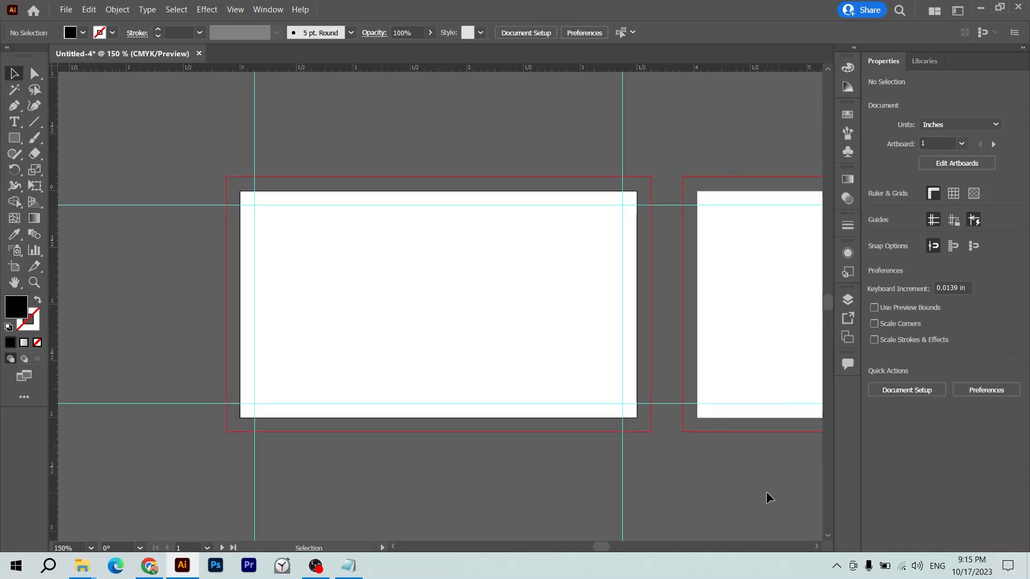
drag(738, 466, 712, 505)
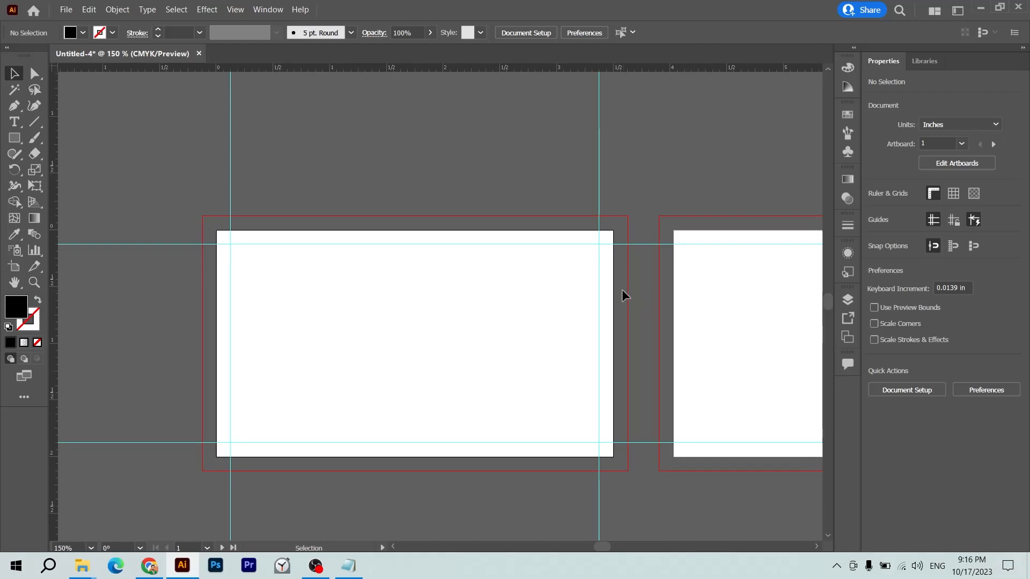
key(t)
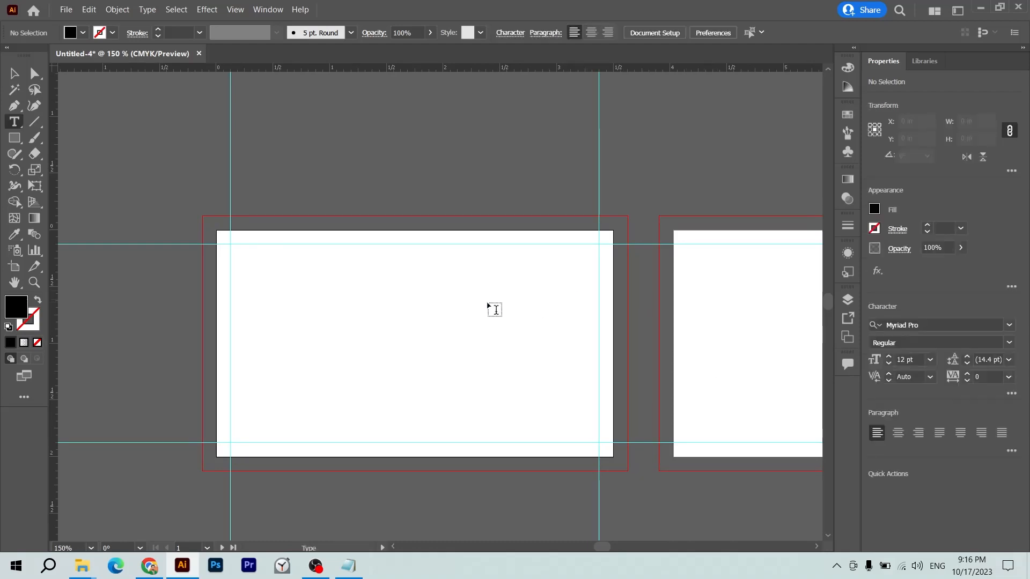
click(429, 305)
text(HASNAIN)
key(Escape)
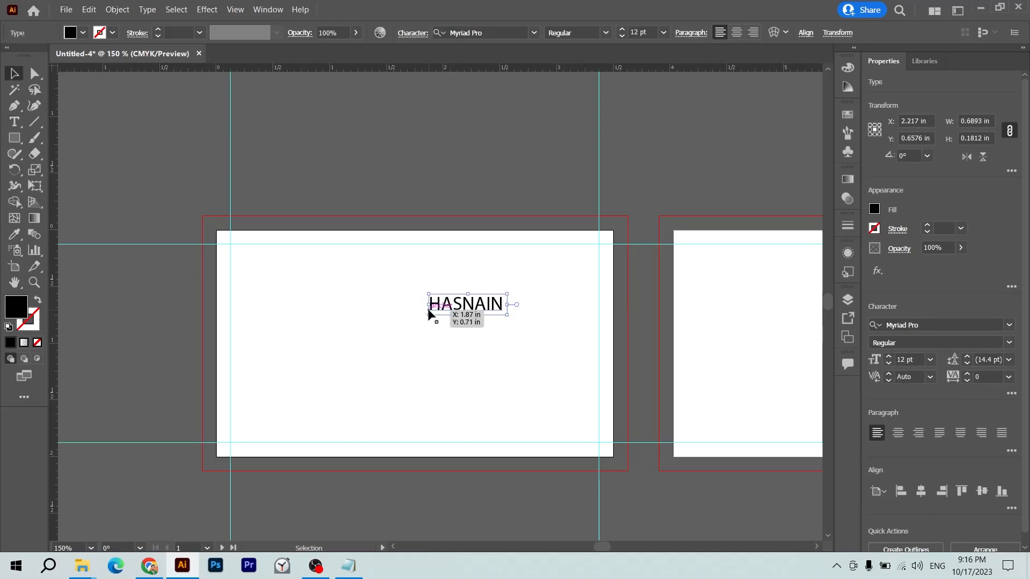
drag(429, 312, 230, 279)
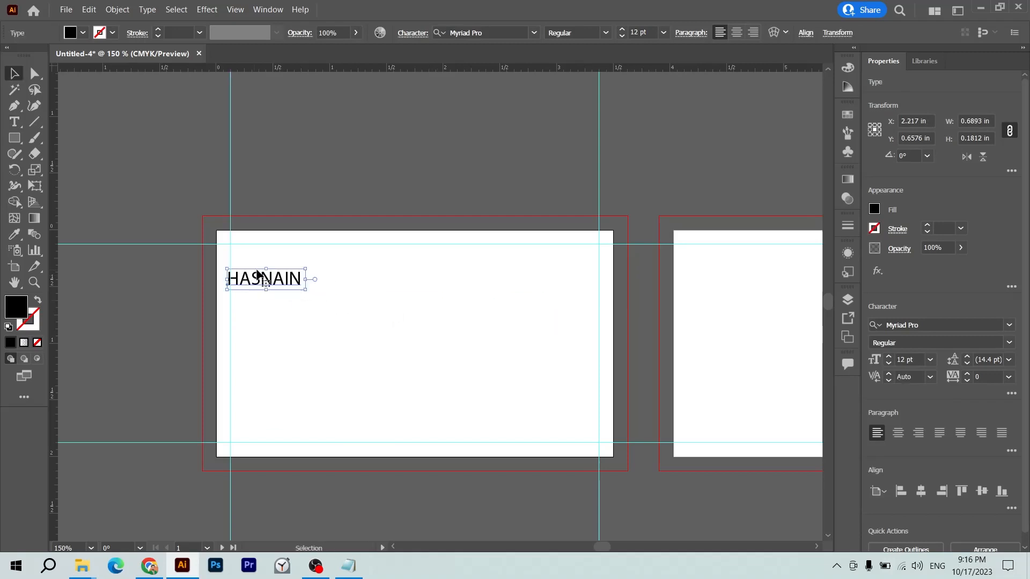
drag(308, 279, 633, 290)
drag(551, 280, 534, 283)
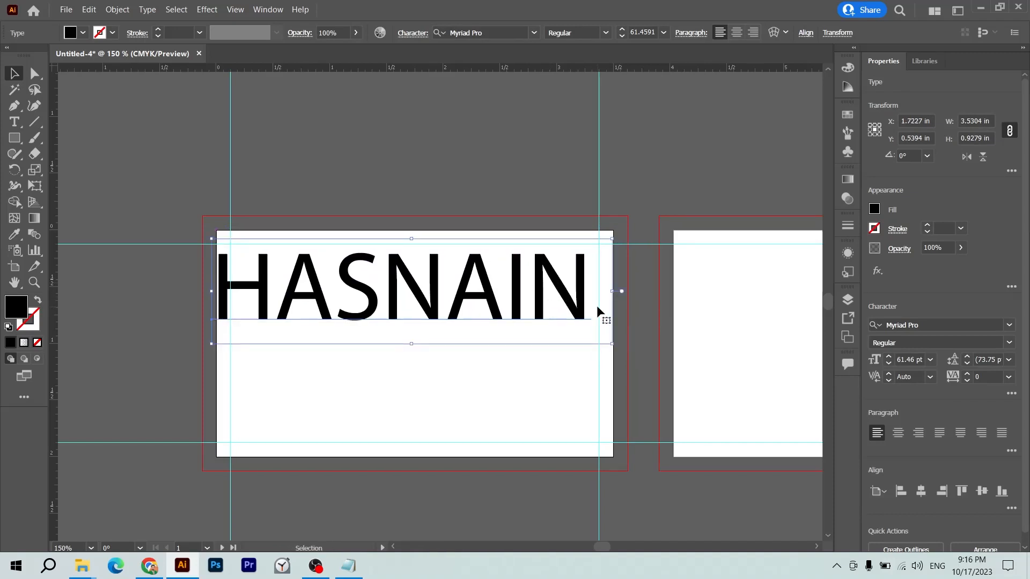
key(Delete)
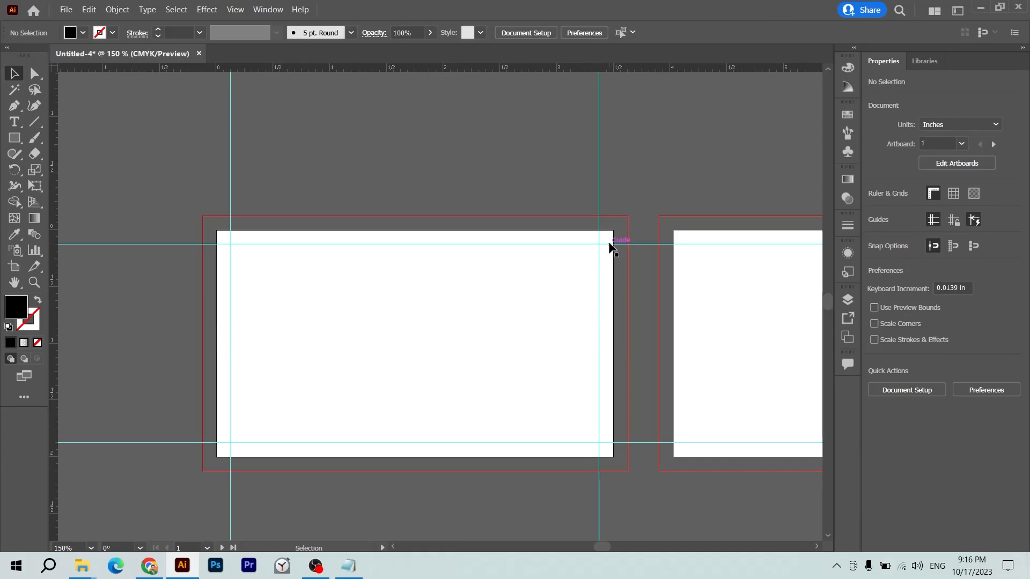
- Draw a small black square at the second card's top-left corner
drag(574, 194, 506, 162)
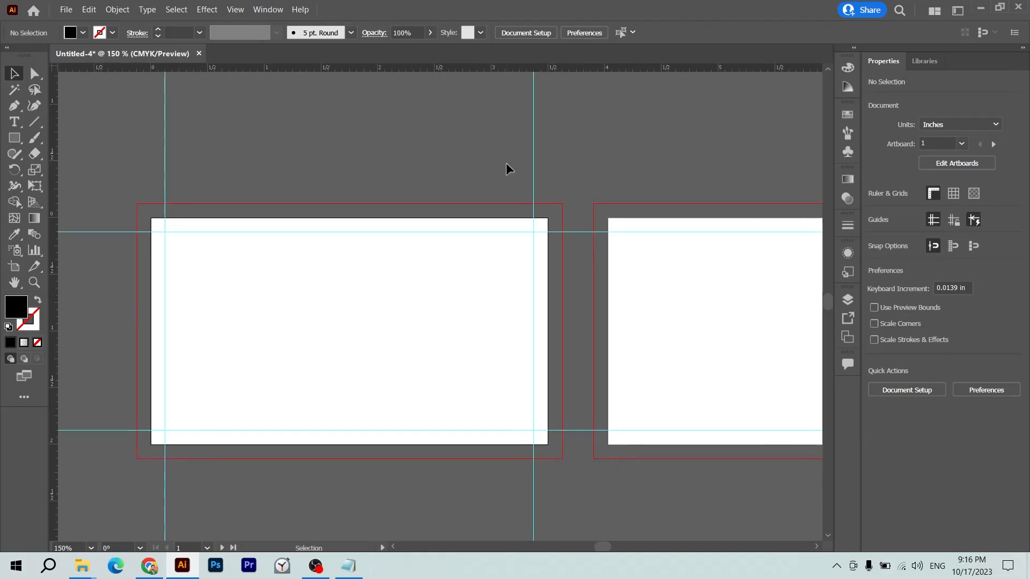
drag(644, 200, 499, 299)
key(z)
key(m)
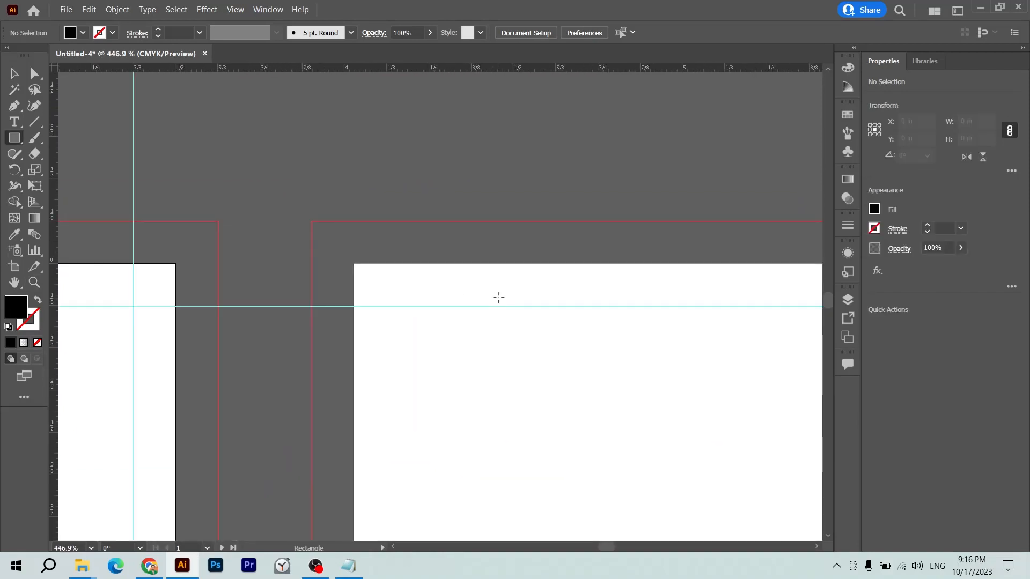
drag(312, 220, 510, 302)
ctrl+click(430, 242)
- Shrink the black square to 0.125 in and fit it into the second card's top-left corner
key(z)
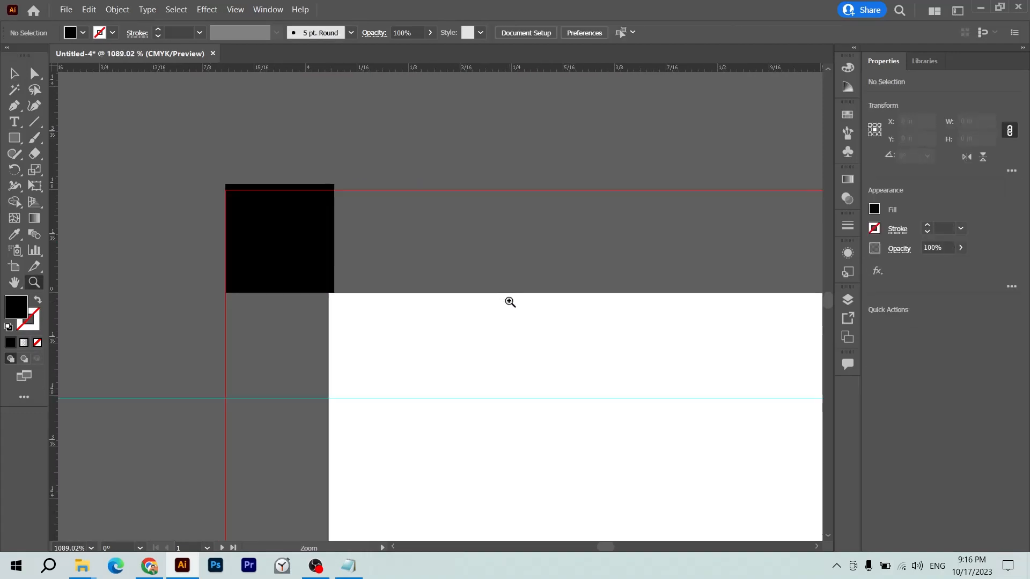
key(v)
click(315, 260)
key(Down)
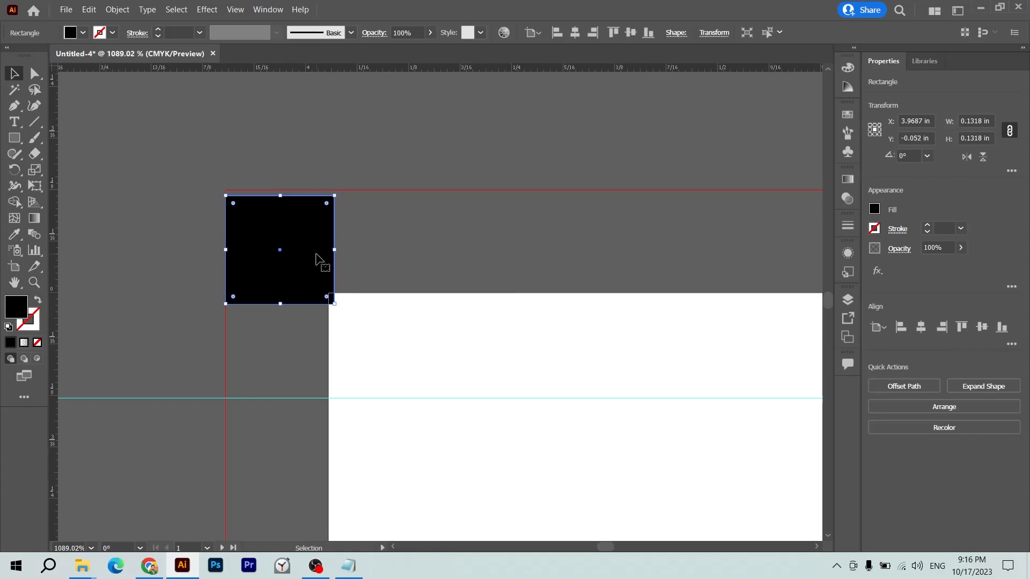
key(Up)
click(301, 242)
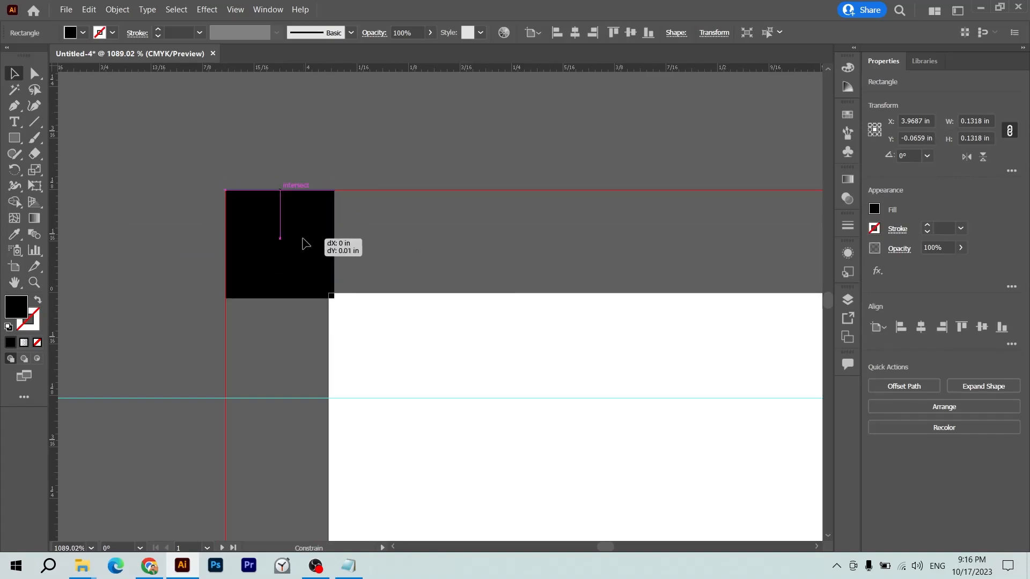
drag(335, 299, 329, 298)
click(345, 283)
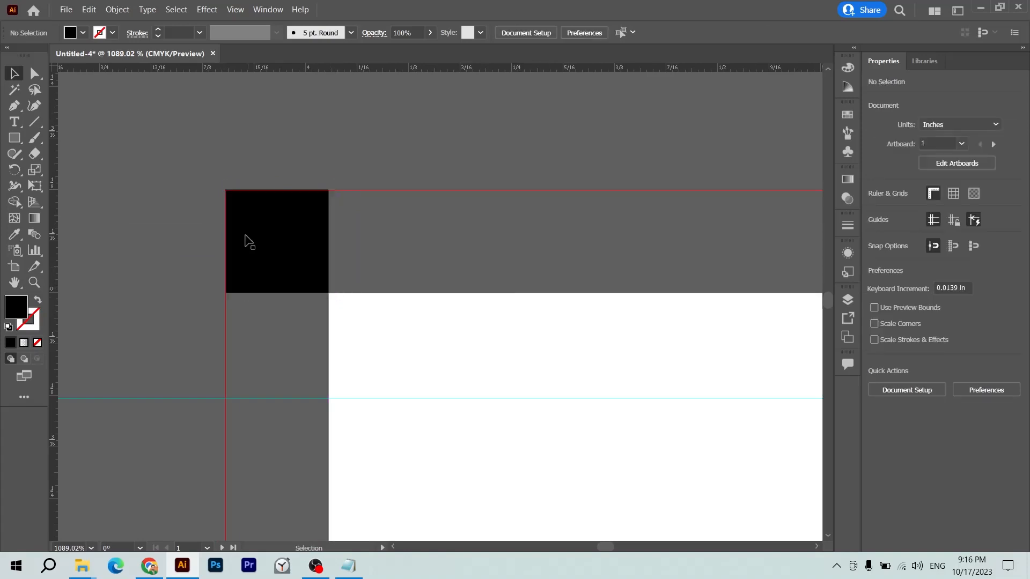
drag(246, 235, 357, 329)
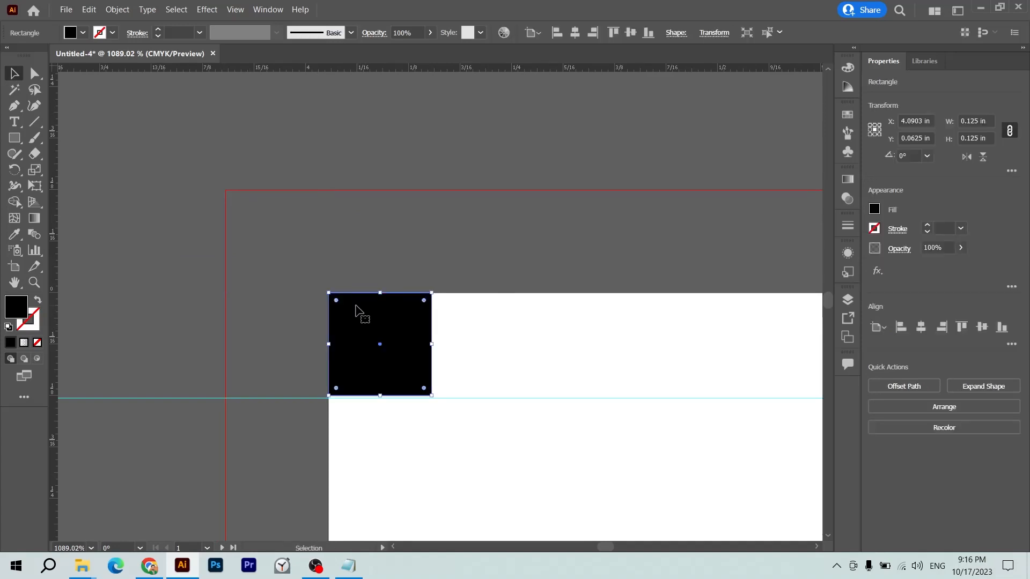
click(274, 352)
- Align the horizontal guide to the square's bottom edge and add a vertical guide at its right edge
drag(272, 398, 269, 395)
drag(59, 327, 432, 332)
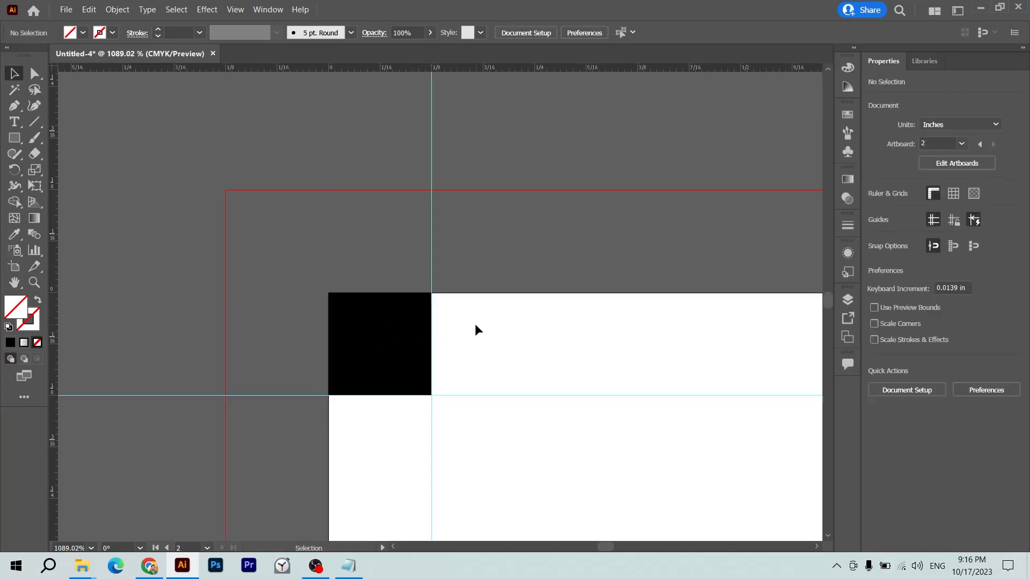
key(ctrl+0)
- Move the square to the bottom-right corner and run a vertical guide along its left edge
drag(113, 125, 570, 448)
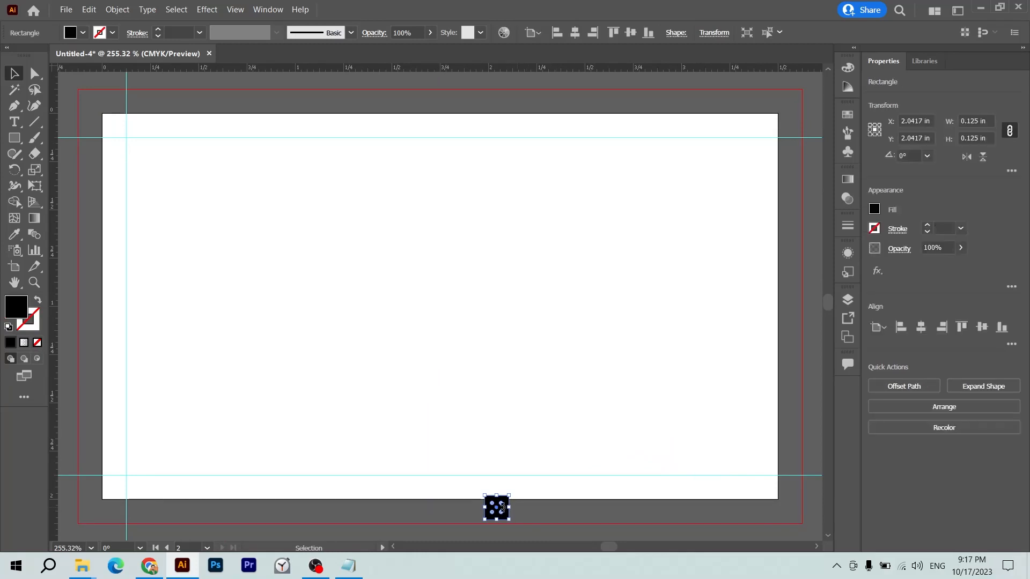
drag(495, 513, 765, 493)
click(699, 439)
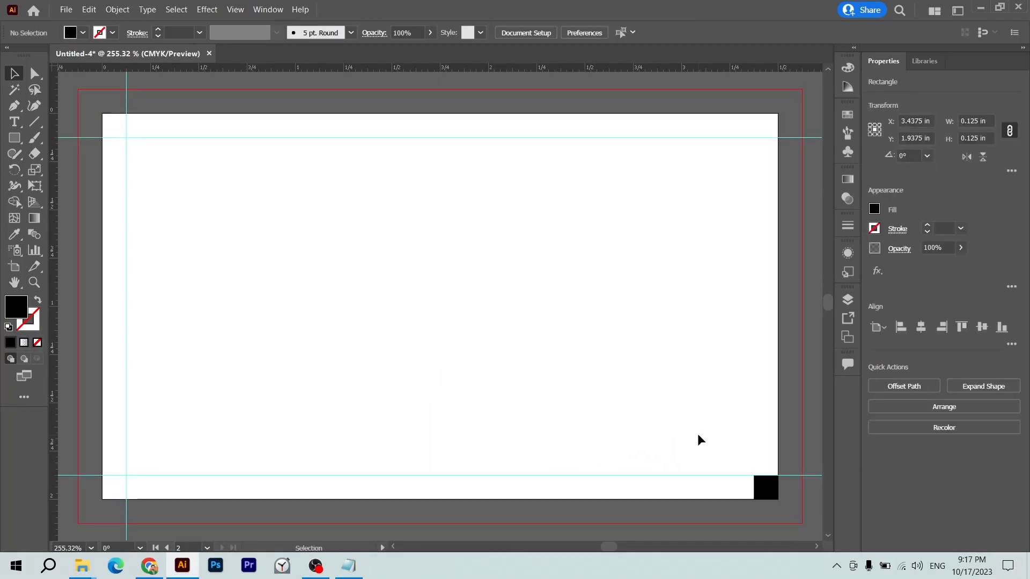
key(z)
click(756, 455)
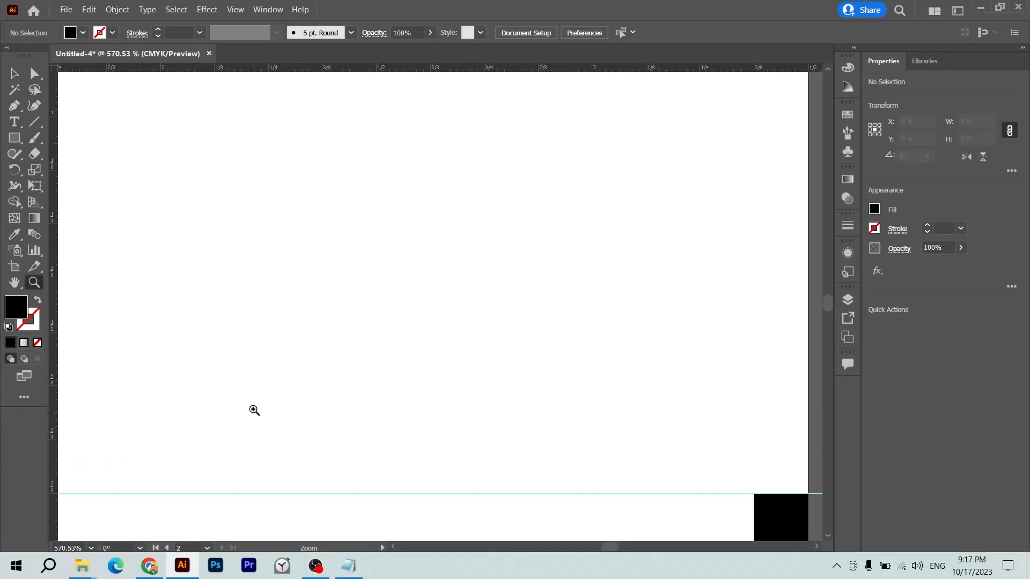
drag(56, 421, 753, 462)
key(v)
click(764, 452)
- Zoom out to show both card artboards and open the File menu
key(ctrl+0)
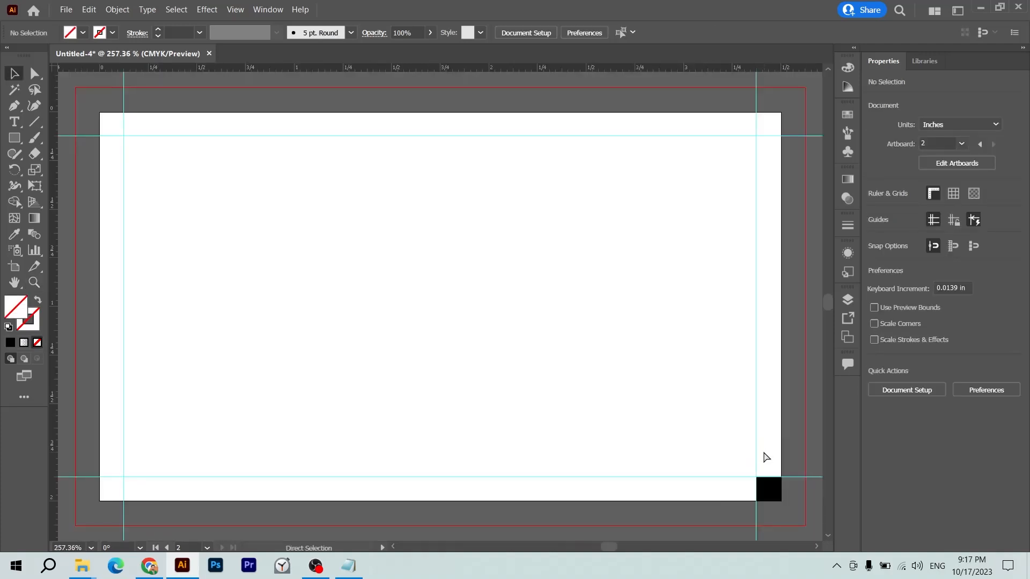
key(ctrl+minus)
key(ctrl+minus)
key(ctrl+minus)
key(space)
drag(471, 369, 648, 359)
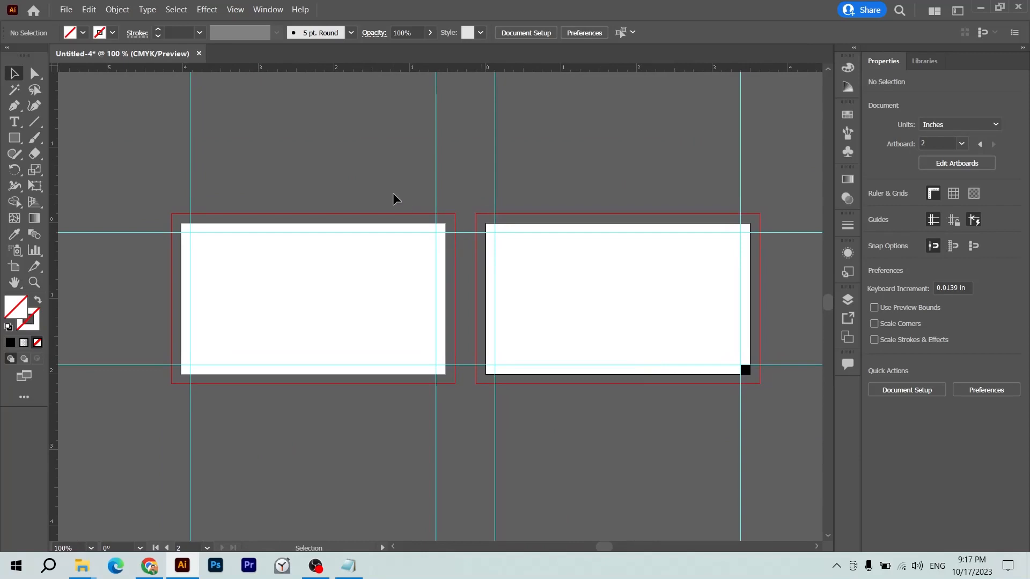
click(65, 12)
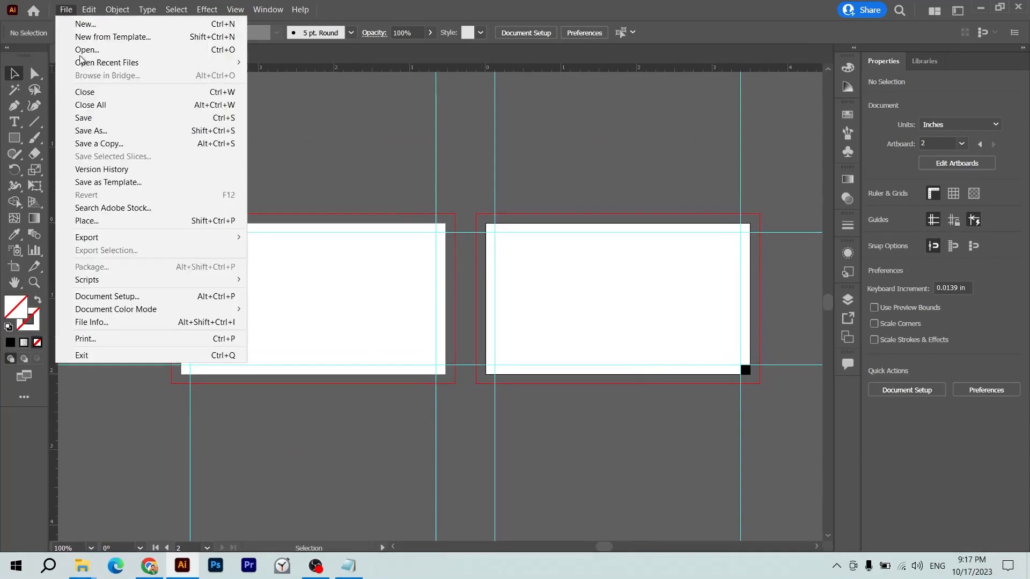
- Save the card to the Desktop as a 'Visiting Card' .ai file with default Illustrator options
click(95, 117)
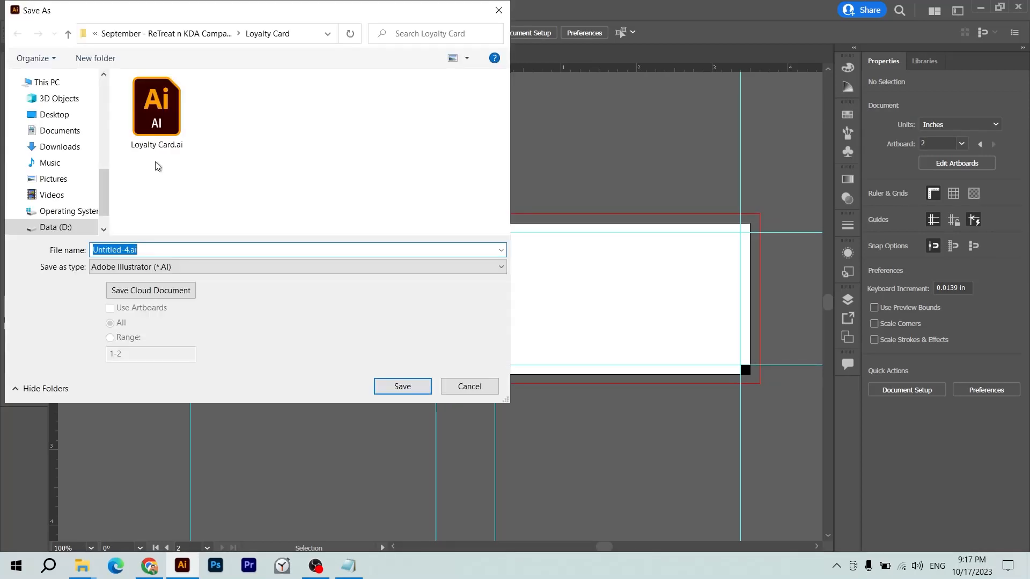
click(41, 100)
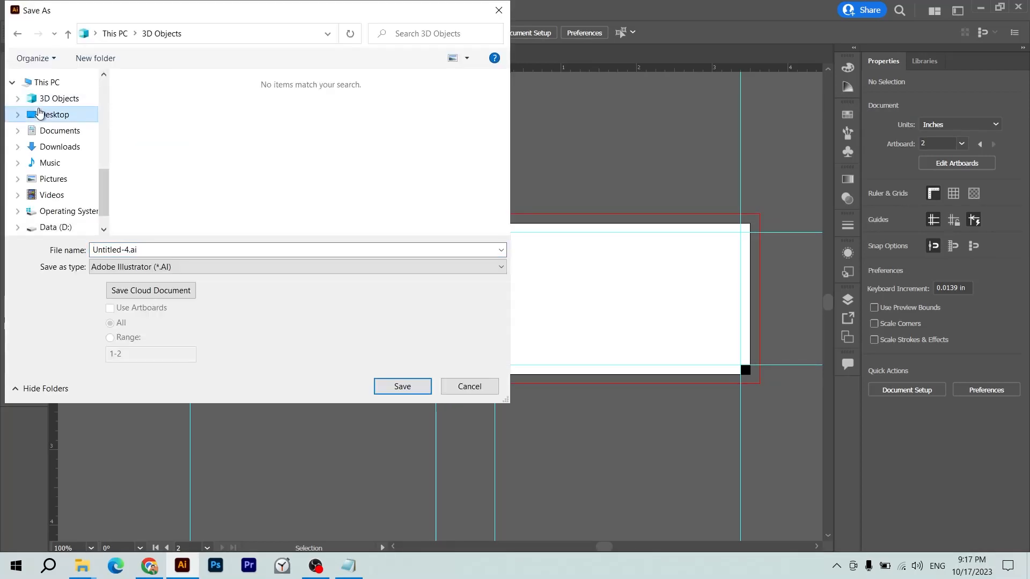
click(38, 112)
click(292, 250)
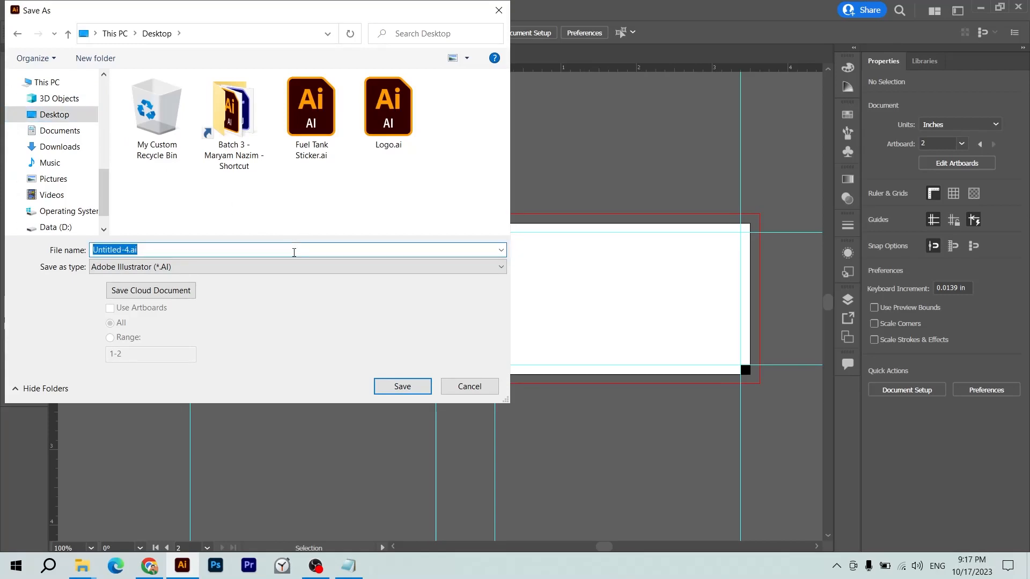
text(Visitng Card - Hasnain Shafe)
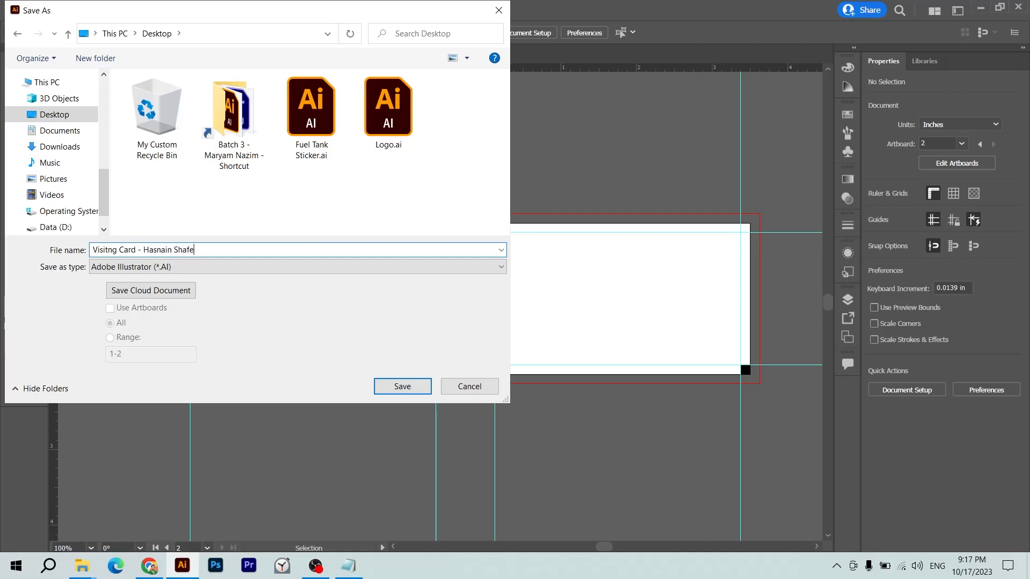
key(Return)
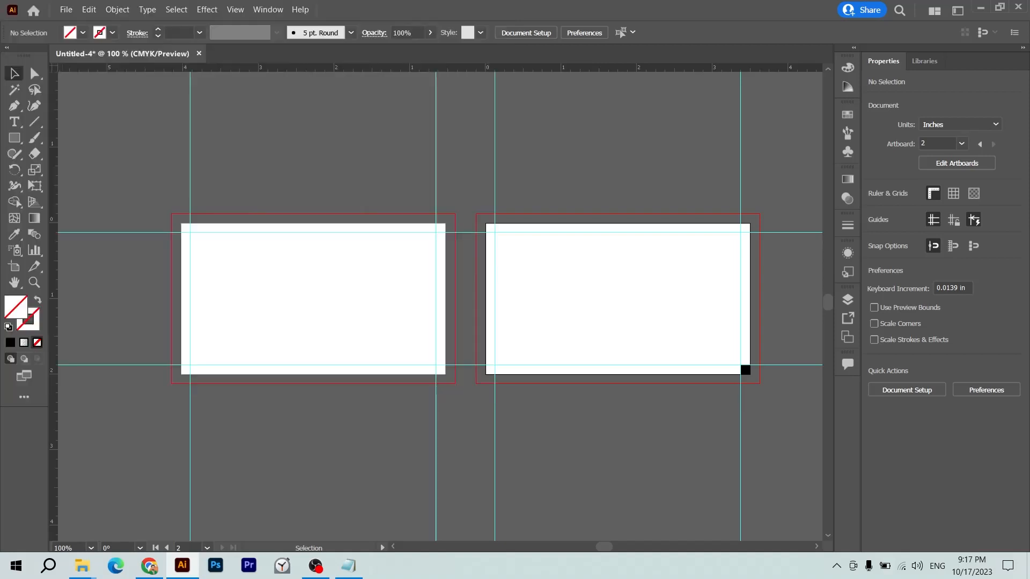
key(Return)
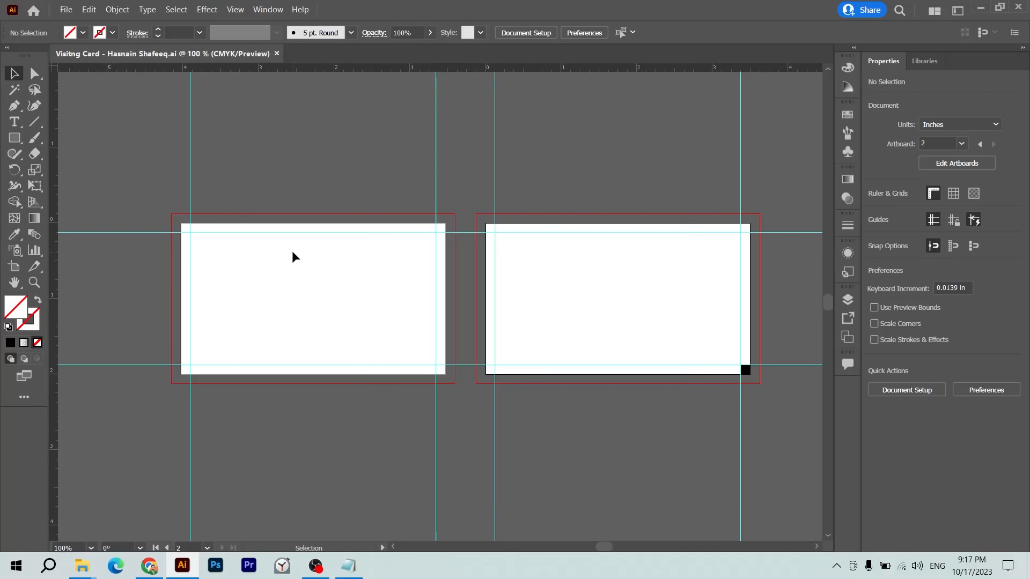
- Delete the black corner square and draw a rectangle covering the second card's bleed
click(745, 373)
key(Delete)
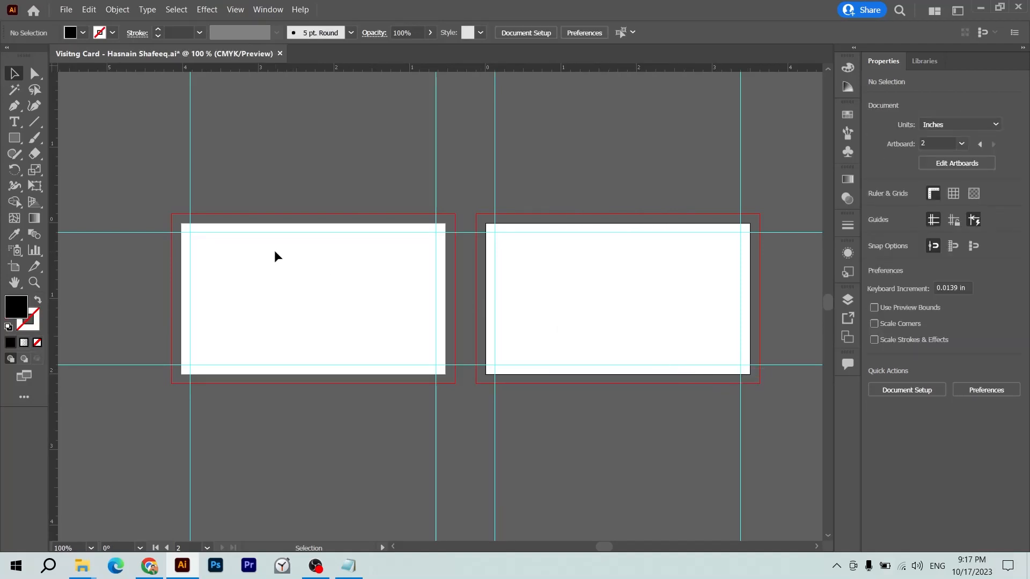
key(m)
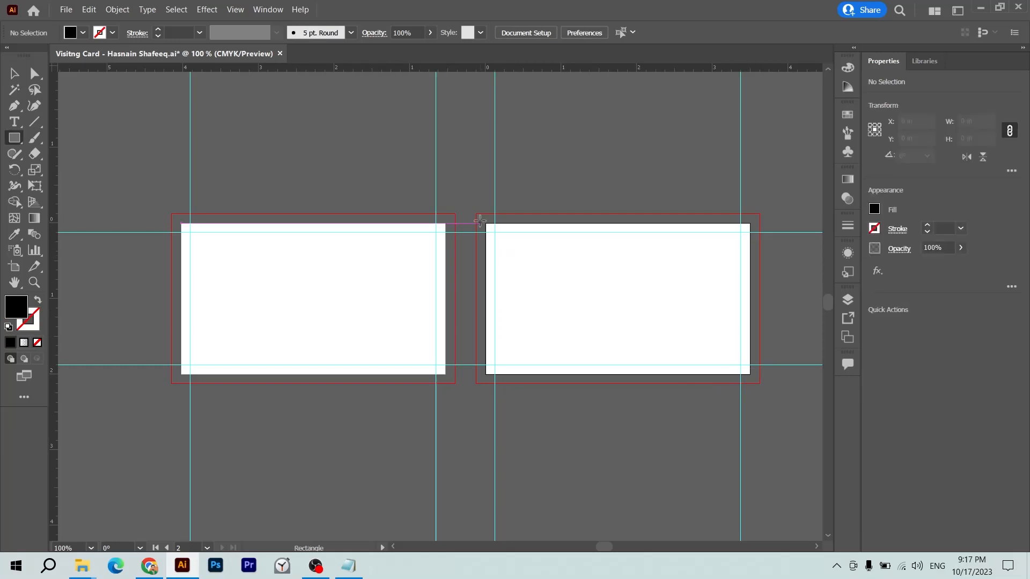
drag(477, 214, 759, 383)
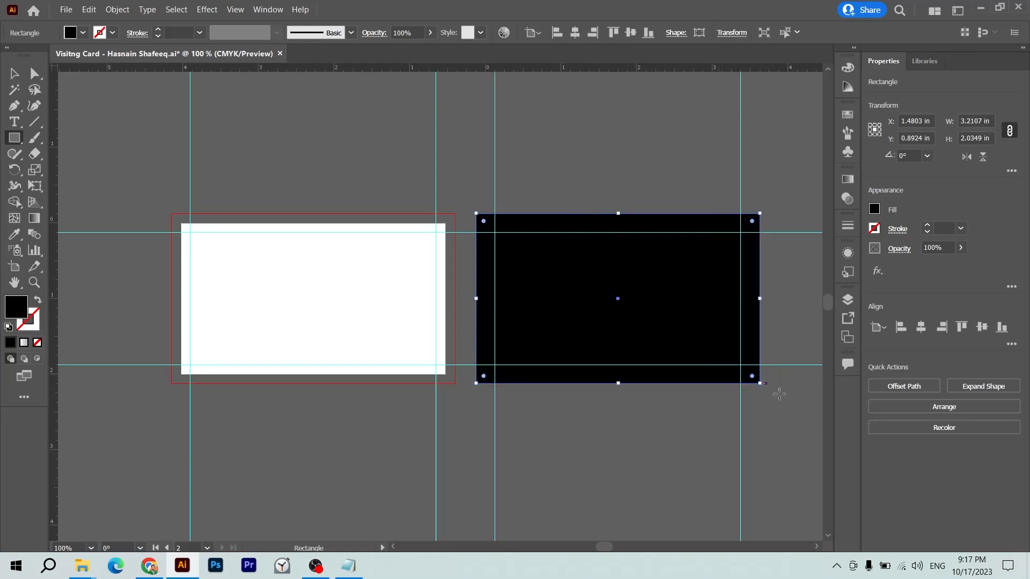
- Fill the rectangle with green, CMYK 100/0/100/0
double_click(19, 313)
key(Tab)
key(Tab)
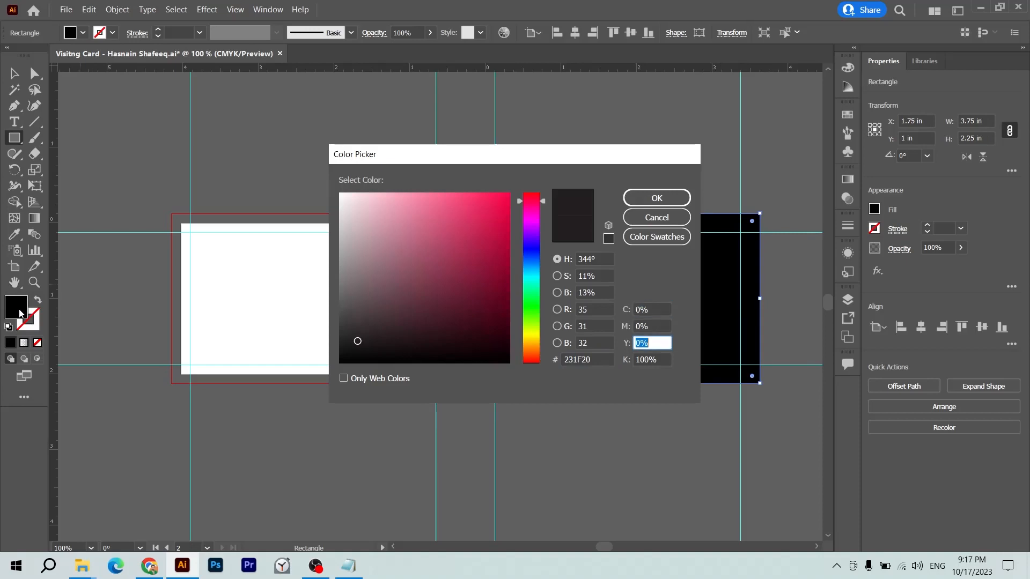
key(shift+Tab)
key(shift+Tab)
text(100)
key(Tab)
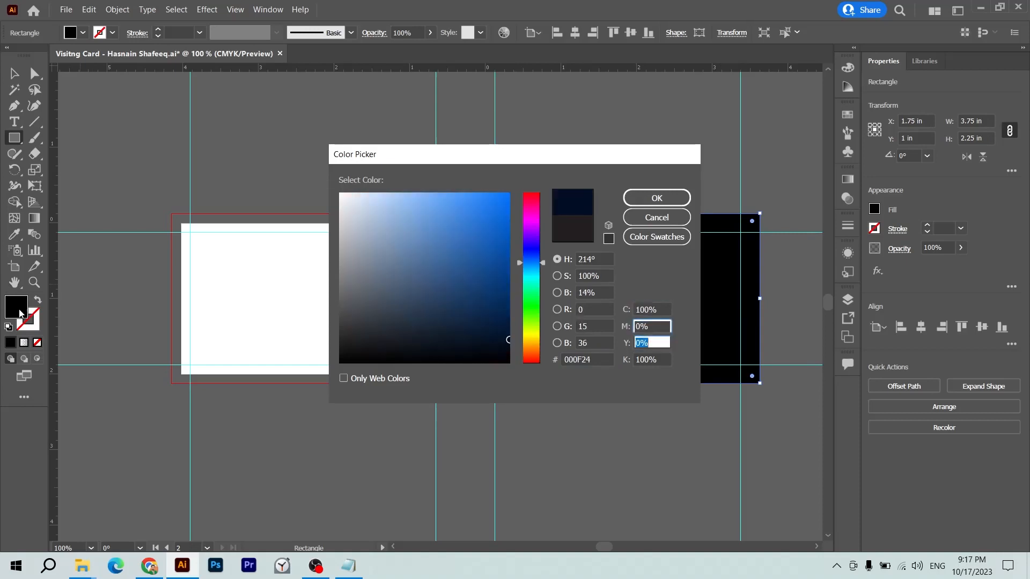
key(Tab)
text(100)
key(Tab)
text(0)
key(shift+Tab)
key(shift+Tab)
key(shift+Tab)
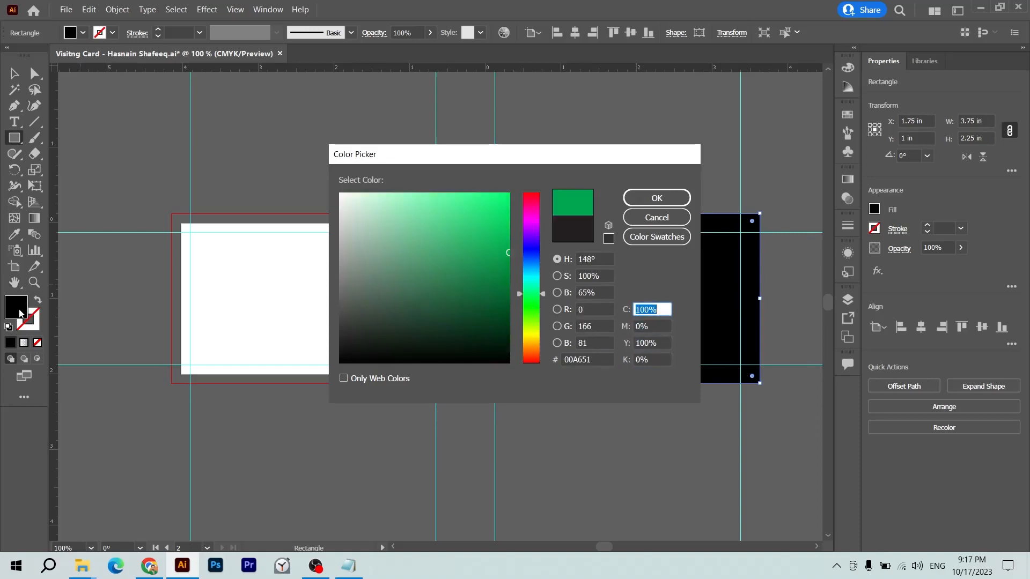
key(Return)
- Deselect and frame the green card at 150% zoom, then open File Explorer
key(v)
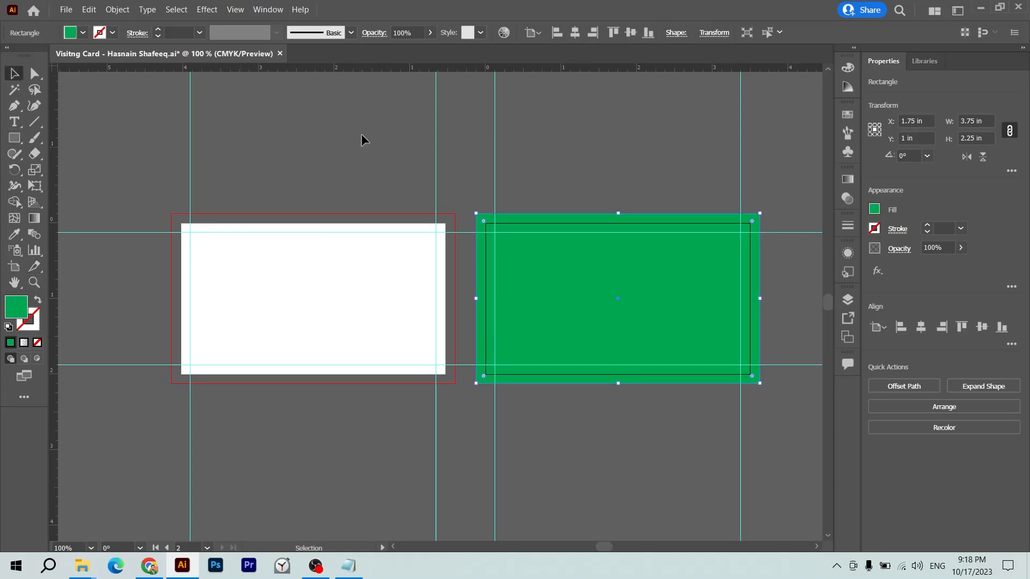
click(583, 140)
drag(598, 181, 424, 166)
key(ctrl+plus)
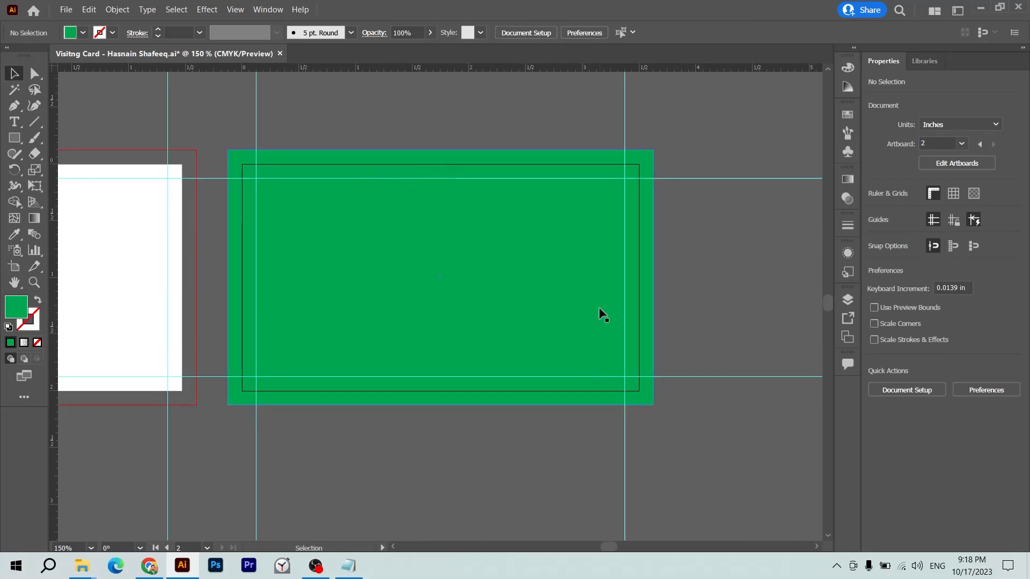
key(super+e)
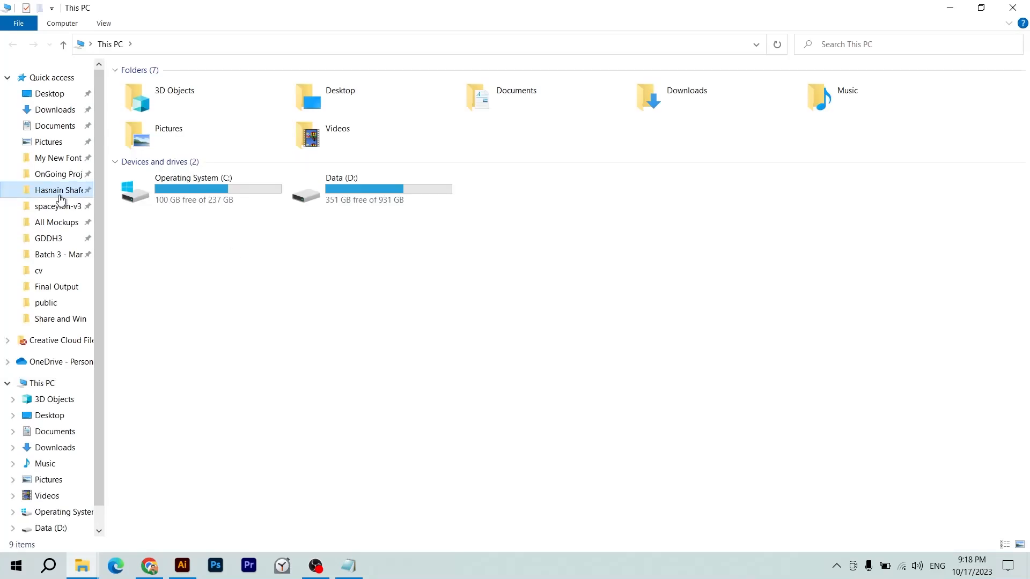
- Open the new CRAB logo file in Illustrator to look over the logos
click(60, 196)
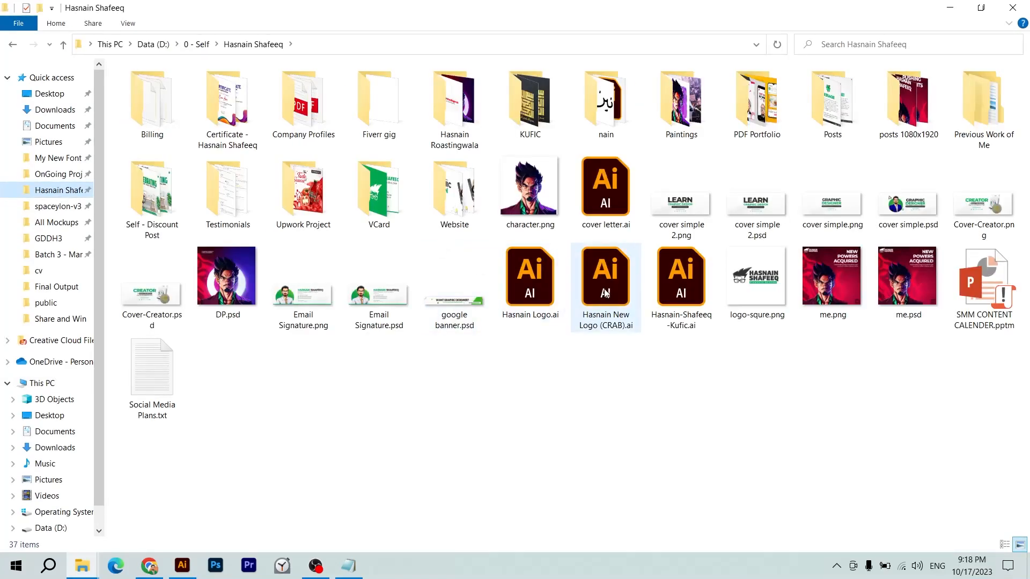
click(605, 293)
double_click(605, 292)
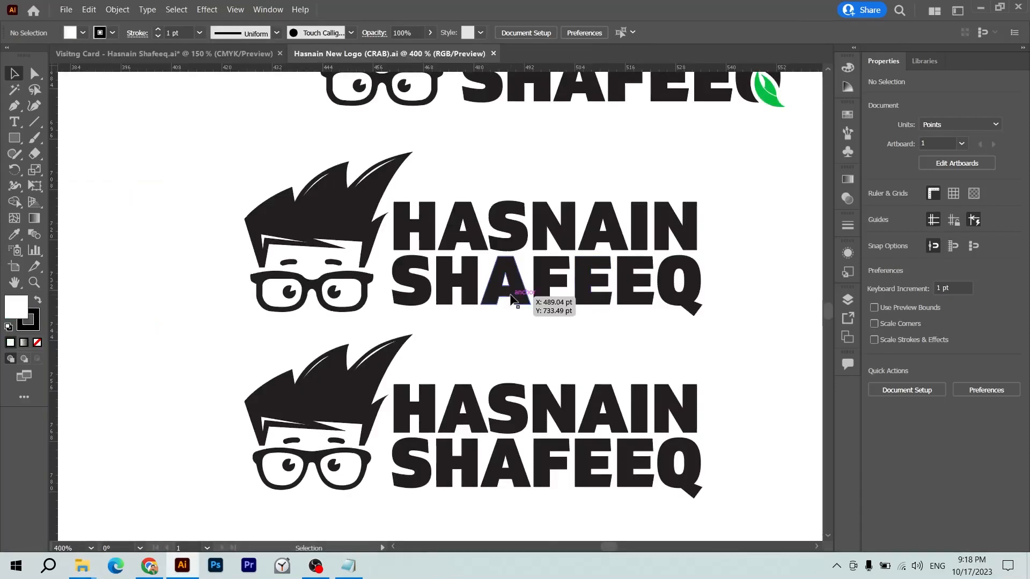
drag(561, 382, 474, 337)
key(ctrl+Tab)
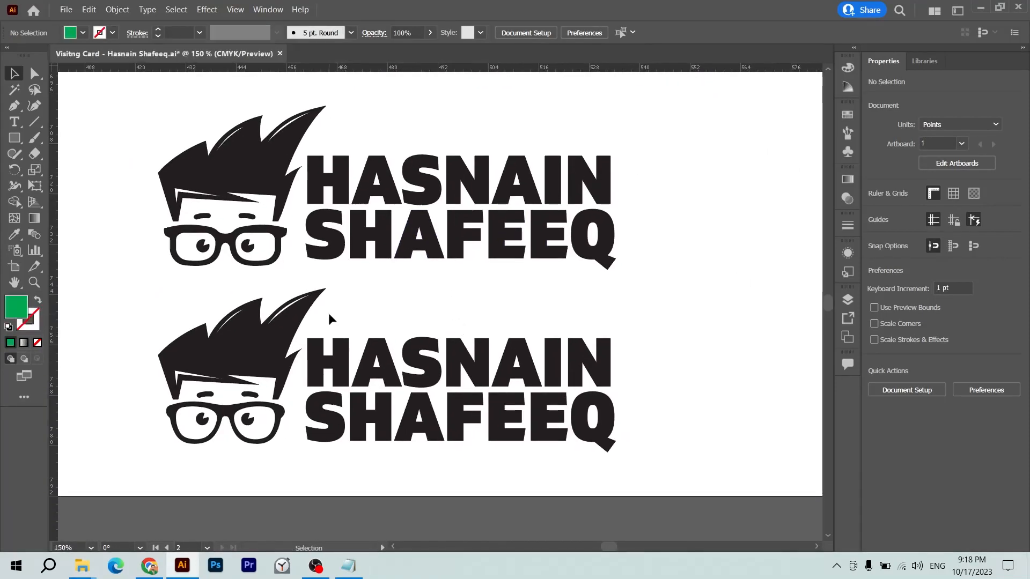
key(alt+Tab)
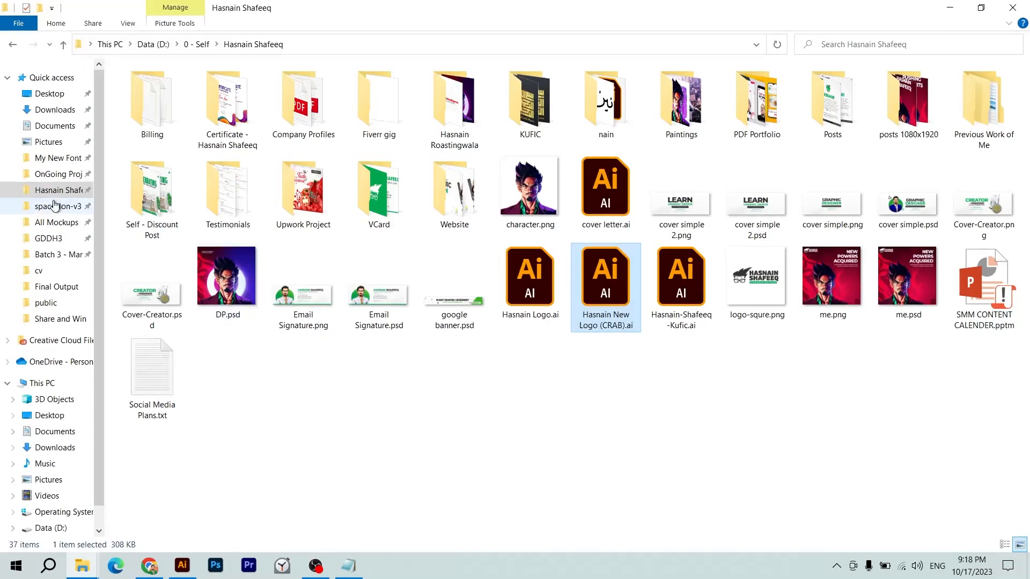
- Browse the D:\OnGoing Projects subfolders and open the Self folder
click(57, 173)
click(231, 118)
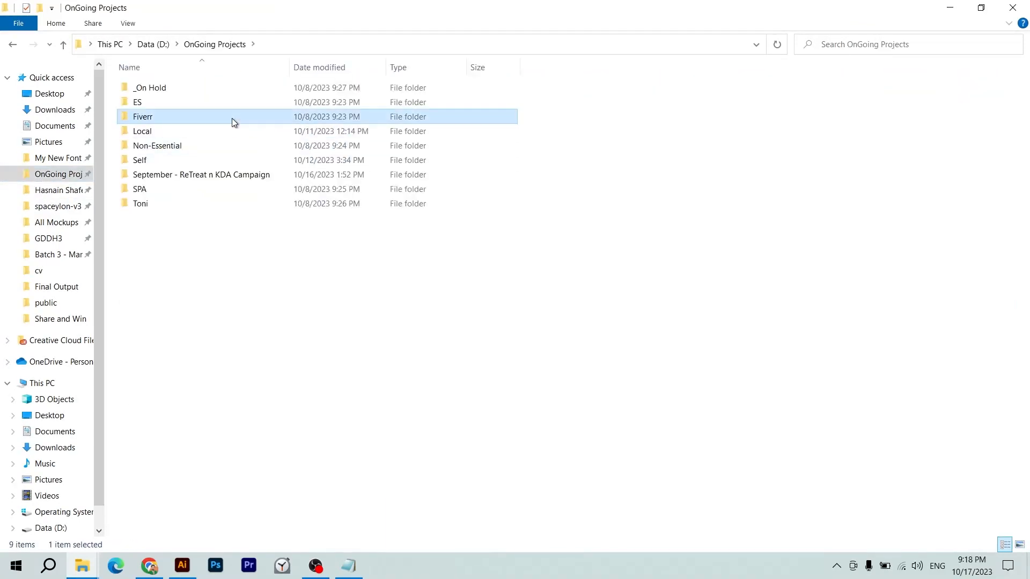
key(Down)
key(Down)
key(Down)
key(Down)
key(Return)
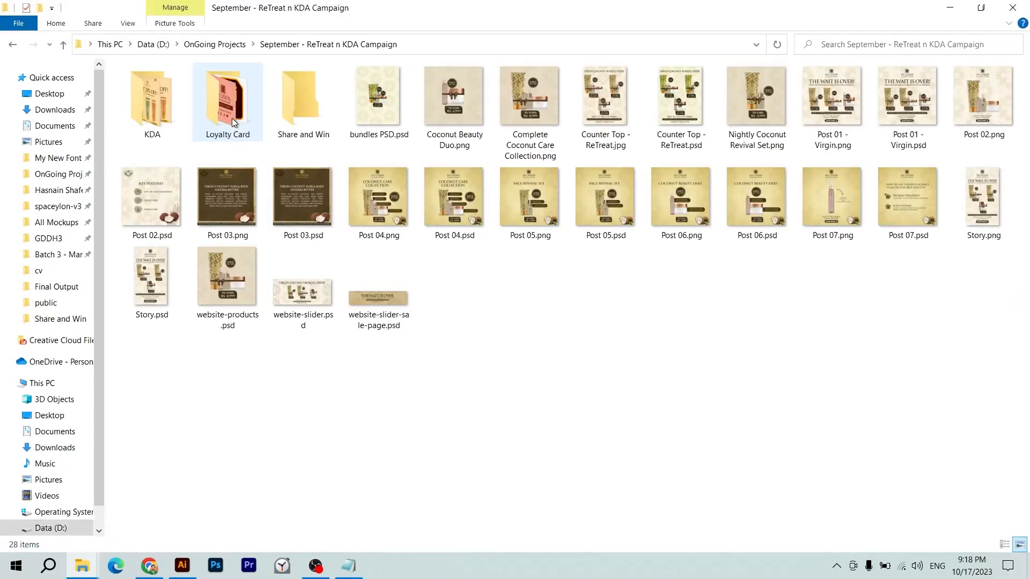
key(BackSpace)
key(Up)
key(Up)
key(Up)
key(Down)
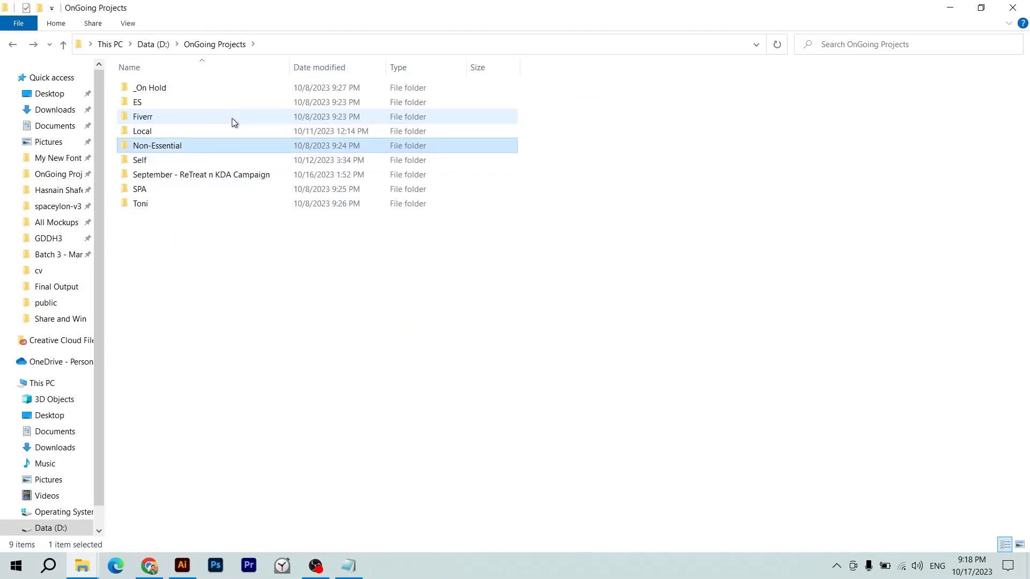
key(Up)
key(Return)
key(Down)
key(Down)
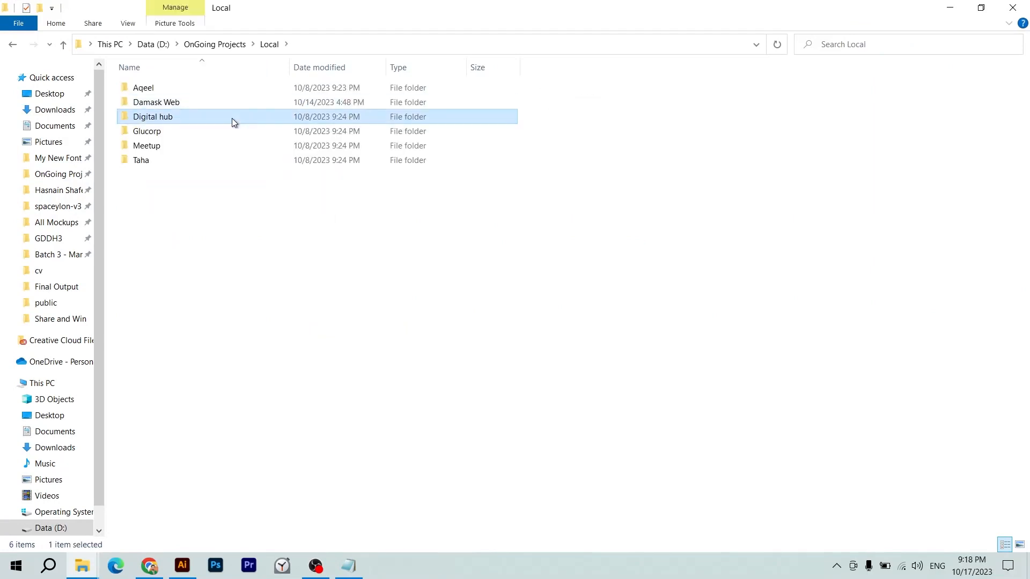
key(BackSpace)
key(Down)
key(Down)
key(Down)
key(Up)
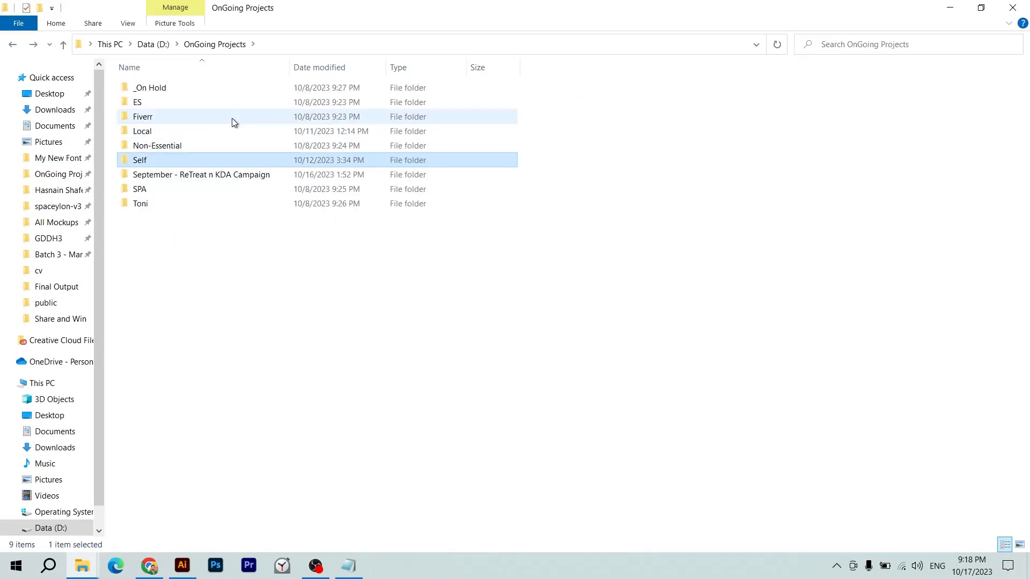
key(Return)
- Preview Logo Reveal.png from the Self folder, then close the photo viewer
key(Down)
key(Right)
key(Up)
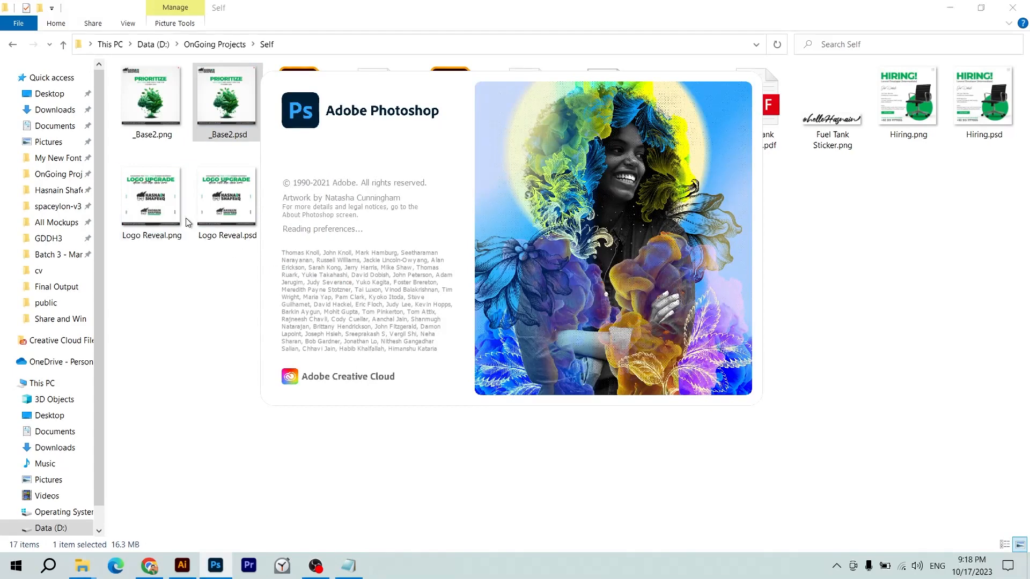
click(163, 205)
double_click(164, 204)
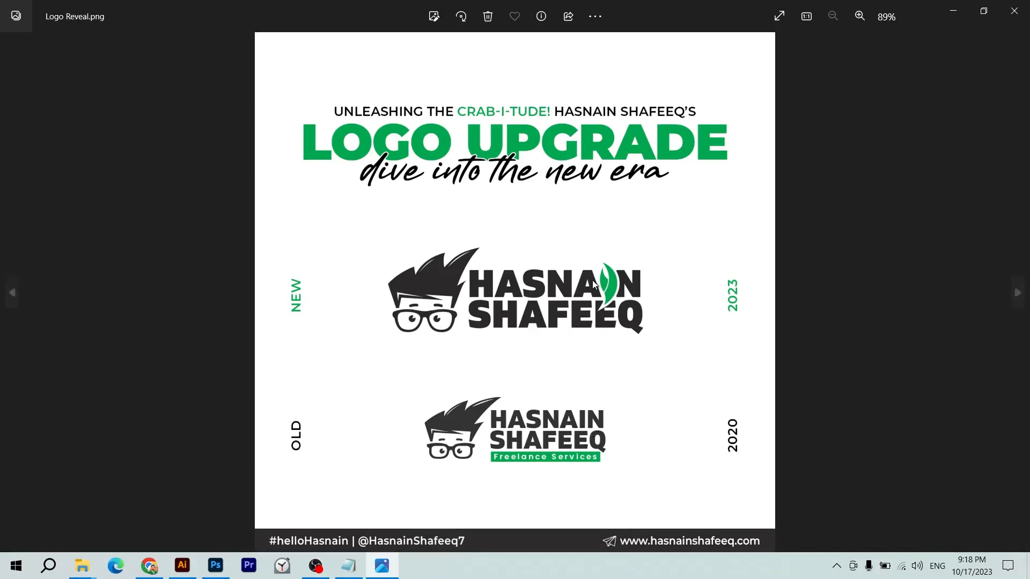
click(1014, 11)
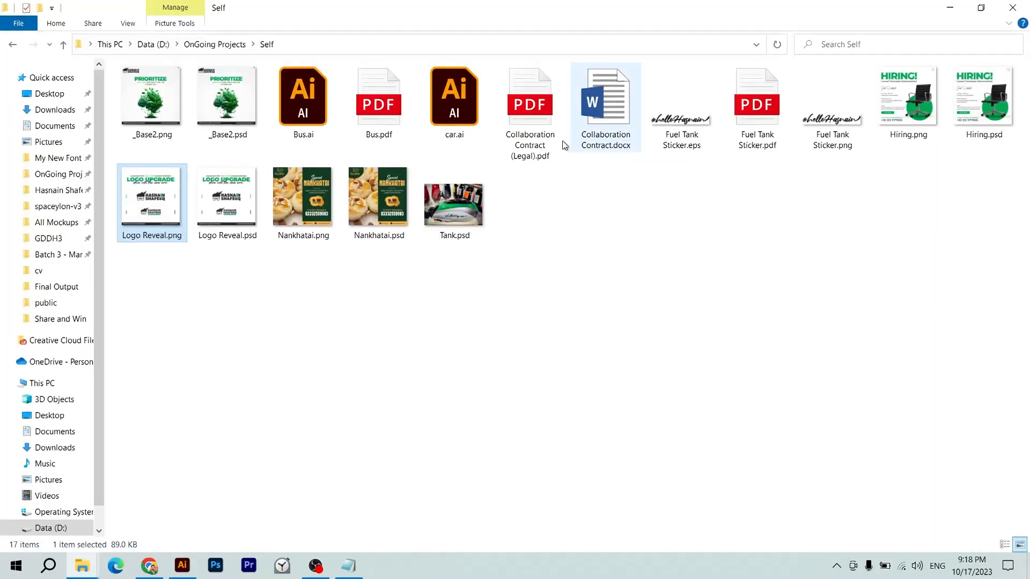
- In Photoshop, expand _Base2's Logo group and open the Logo Crab smart object
mouse_move(213, 575)
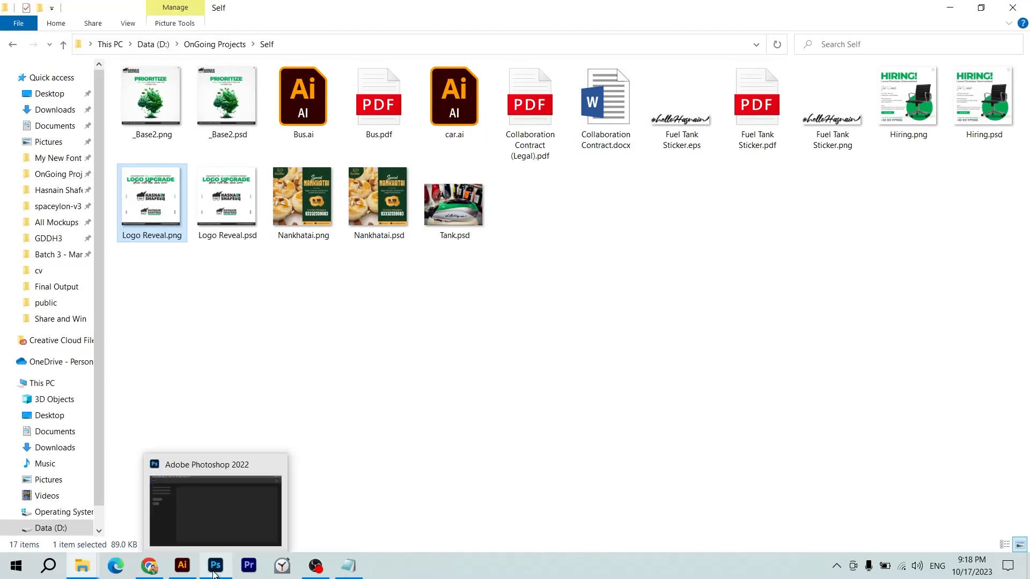
click(210, 526)
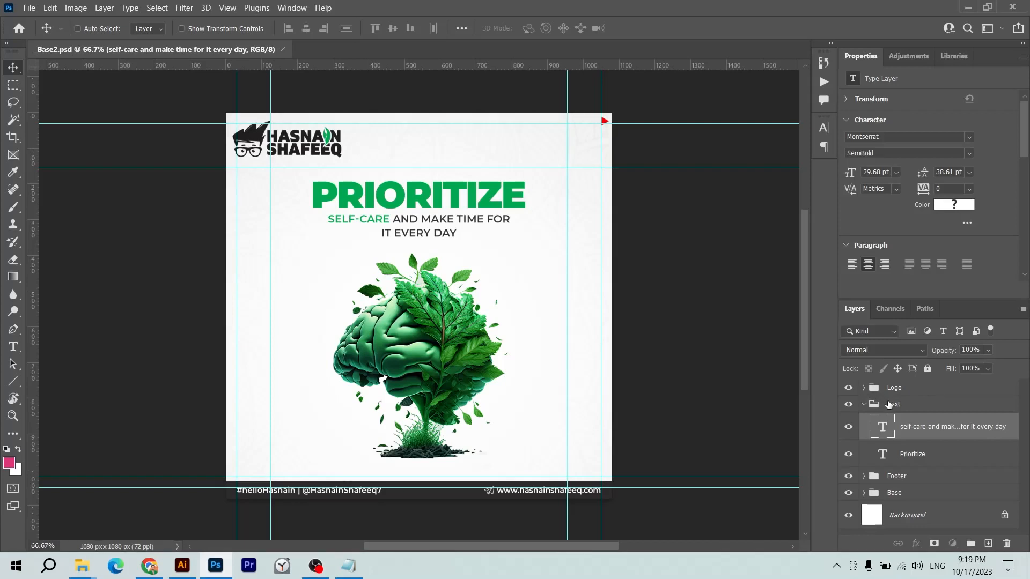
click(864, 387)
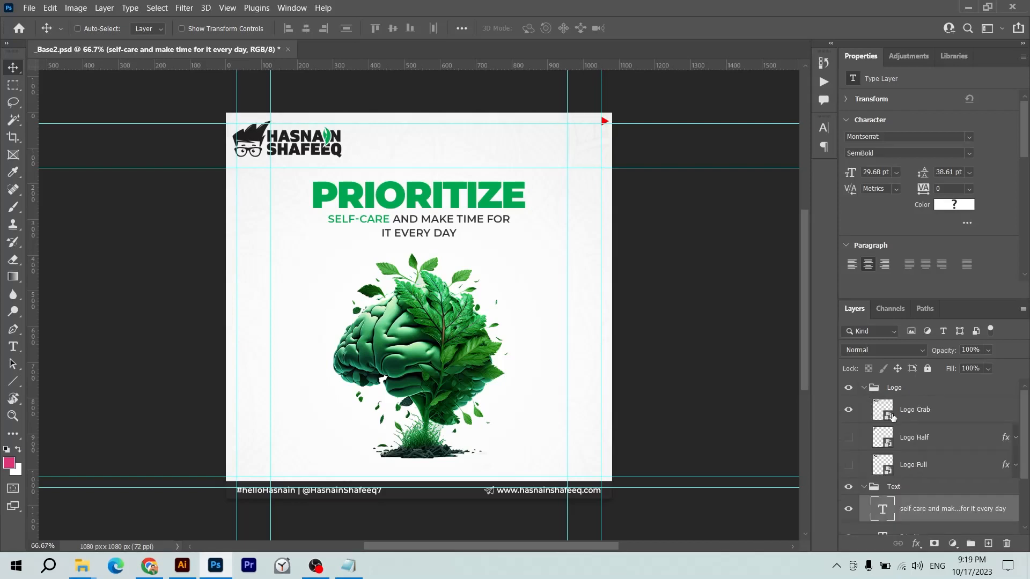
double_click(891, 415)
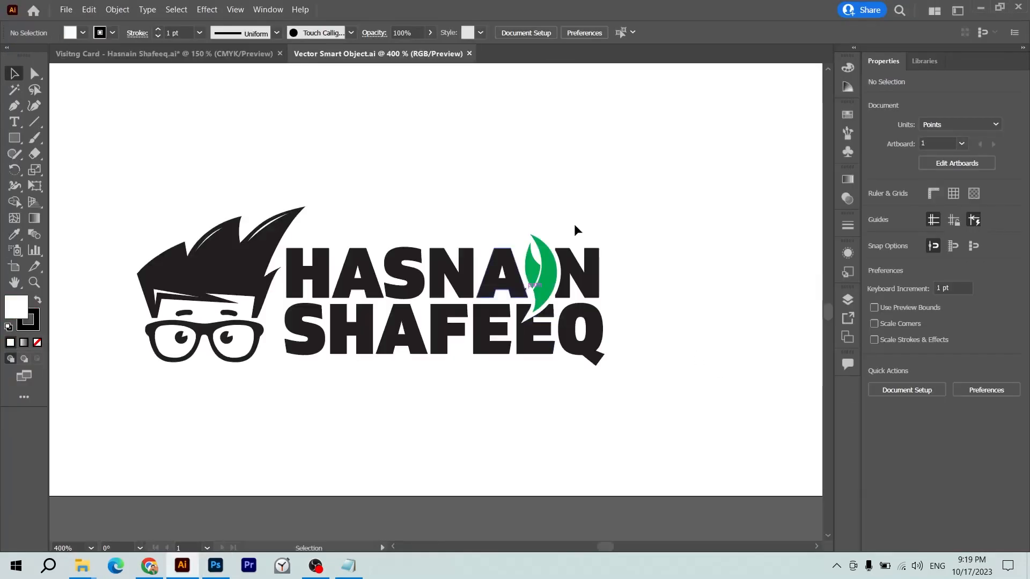
- Cut the logo from the smart object and paste it onto the green card
drag(616, 185, 152, 437)
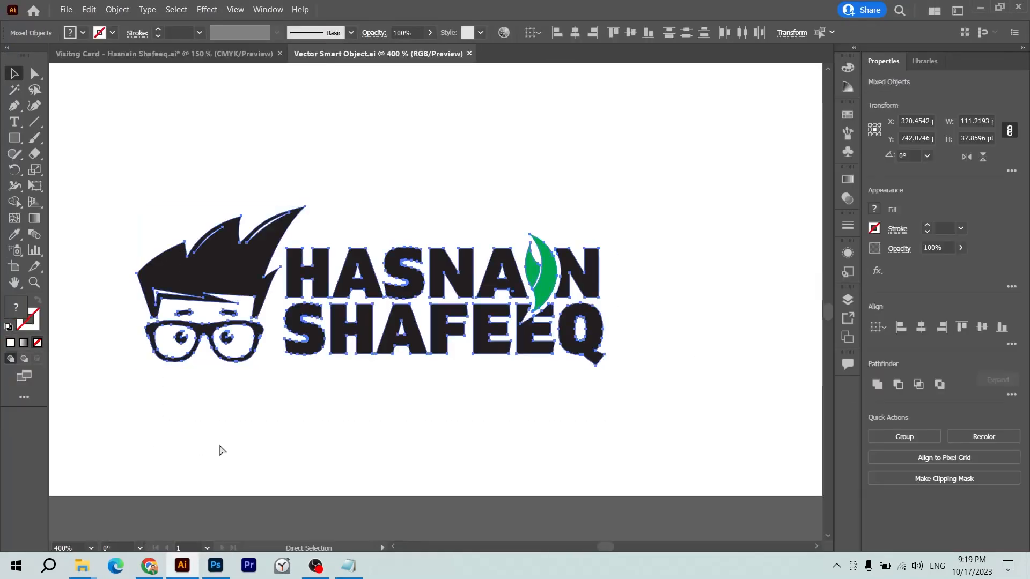
key(Delete)
key(ctrl+w)
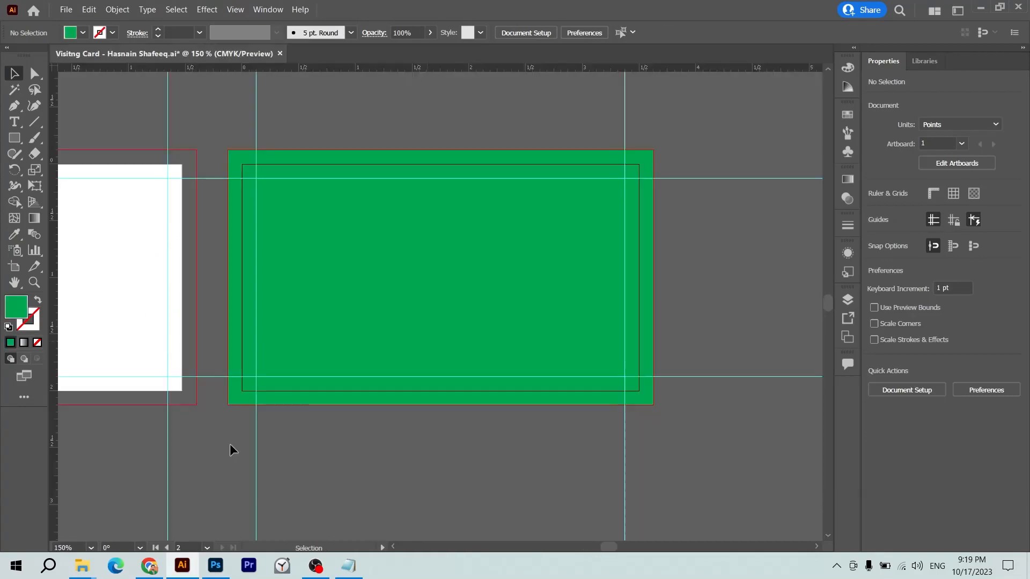
key(ctrl+v)
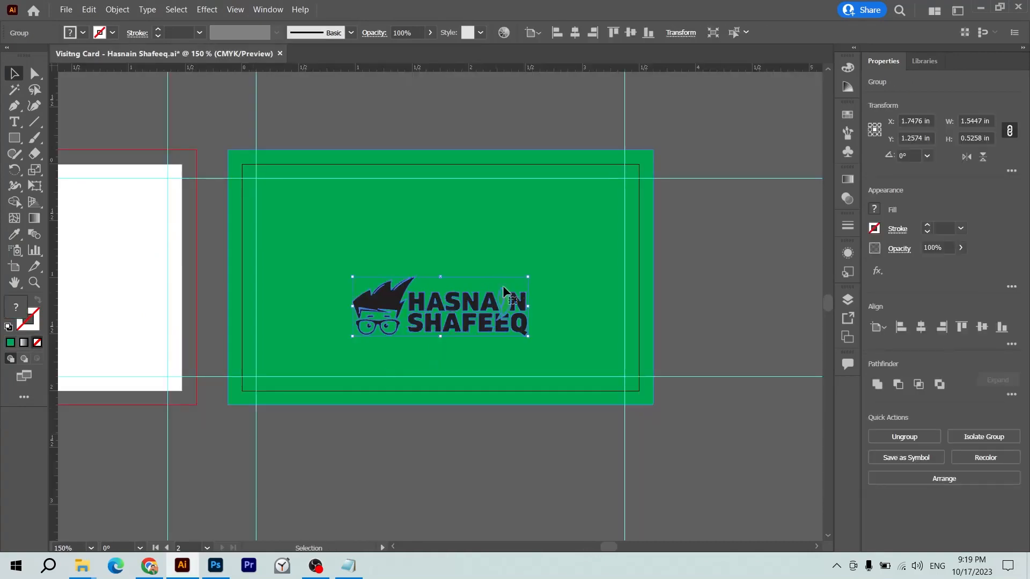
click(743, 279)
drag(493, 305, 417, 271)
- Make the logo white and centre it vertically on the green background
key(i)
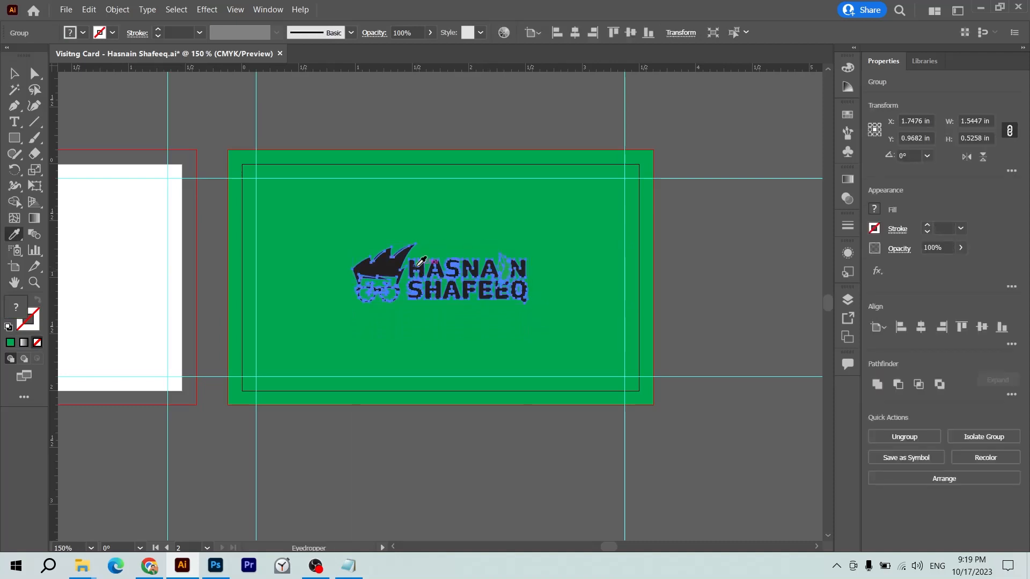
click(128, 253)
key(v)
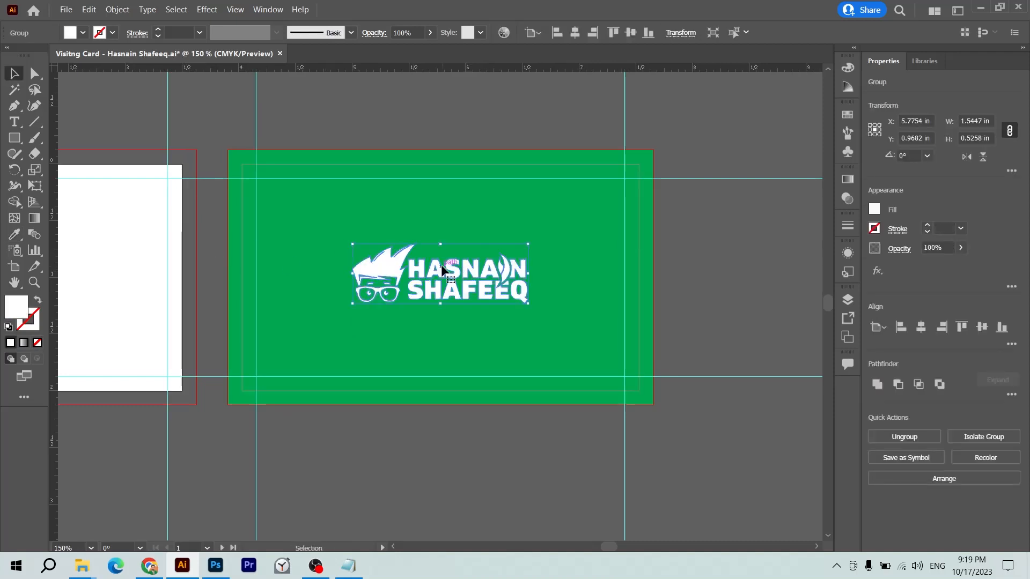
click(735, 266)
click(488, 269)
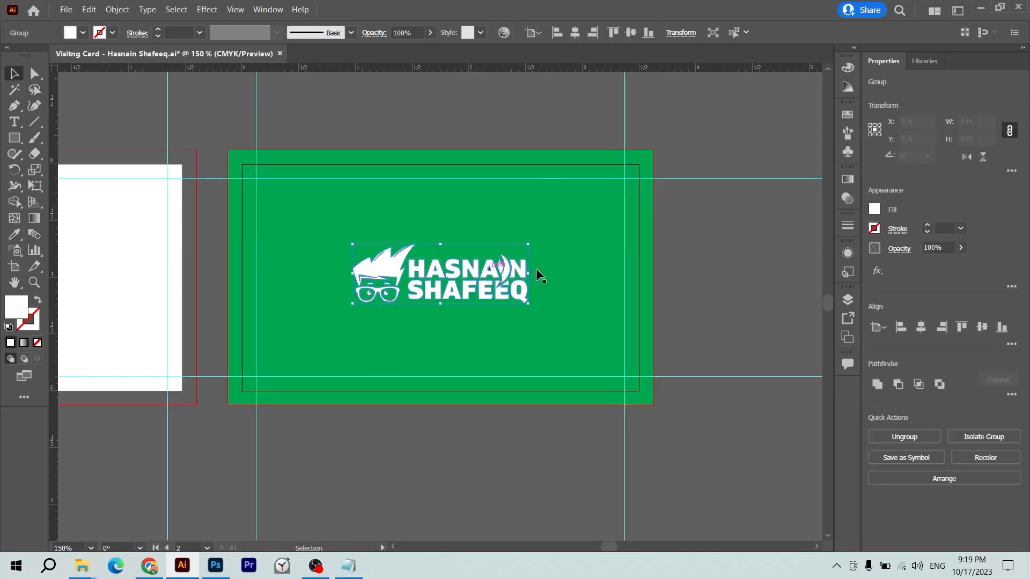
shift+click(576, 250)
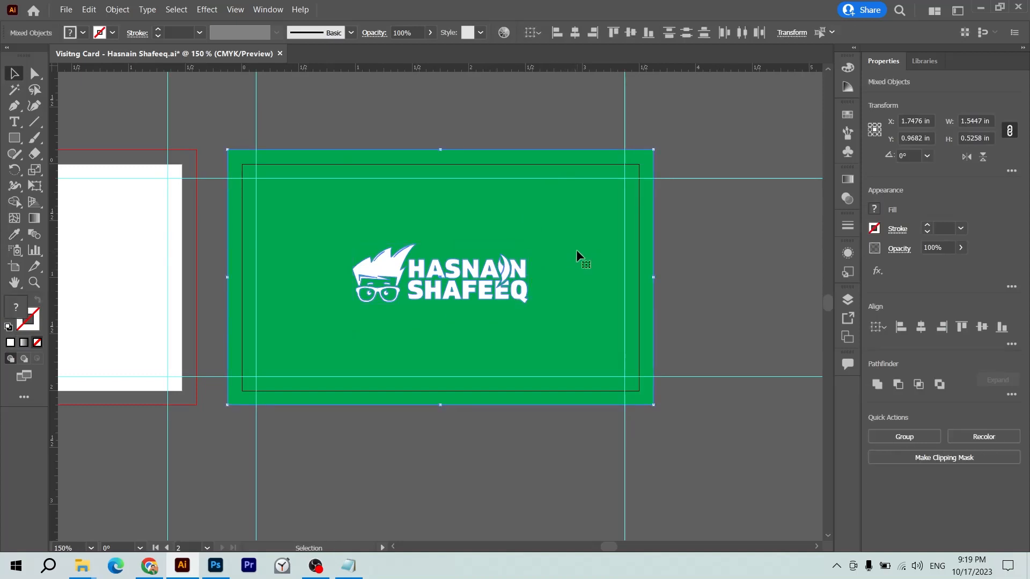
click(566, 214)
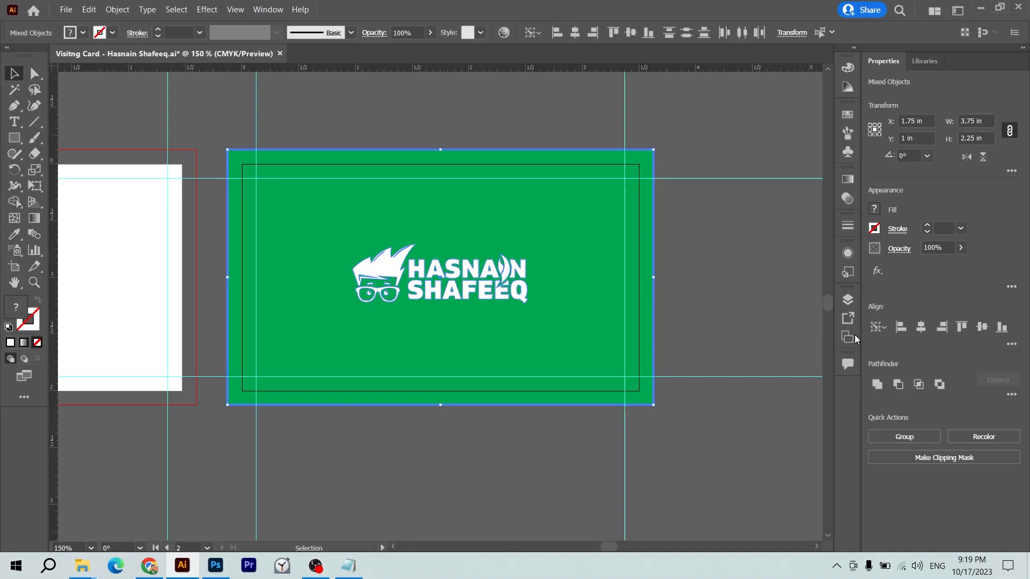
click(975, 328)
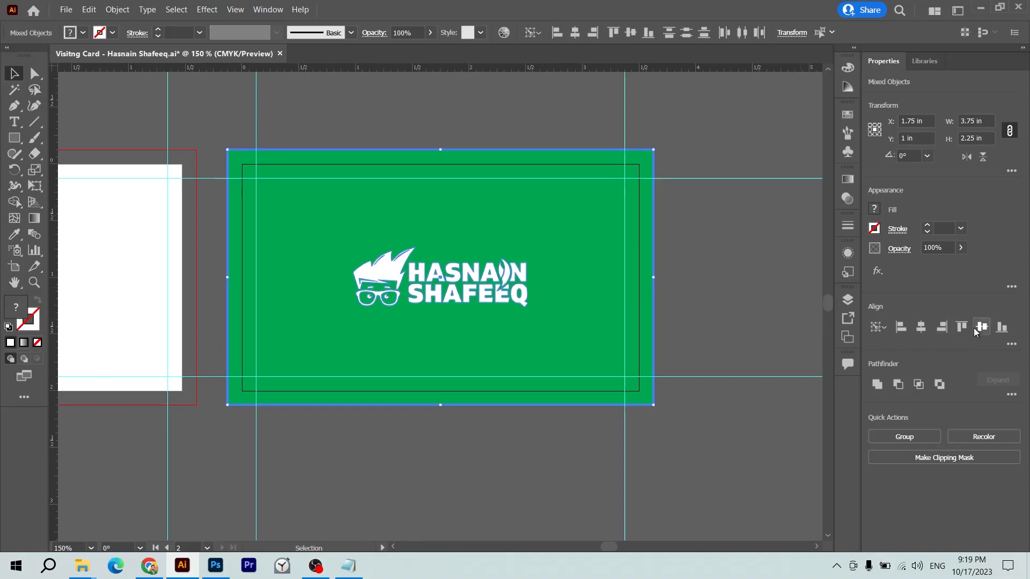
click(749, 248)
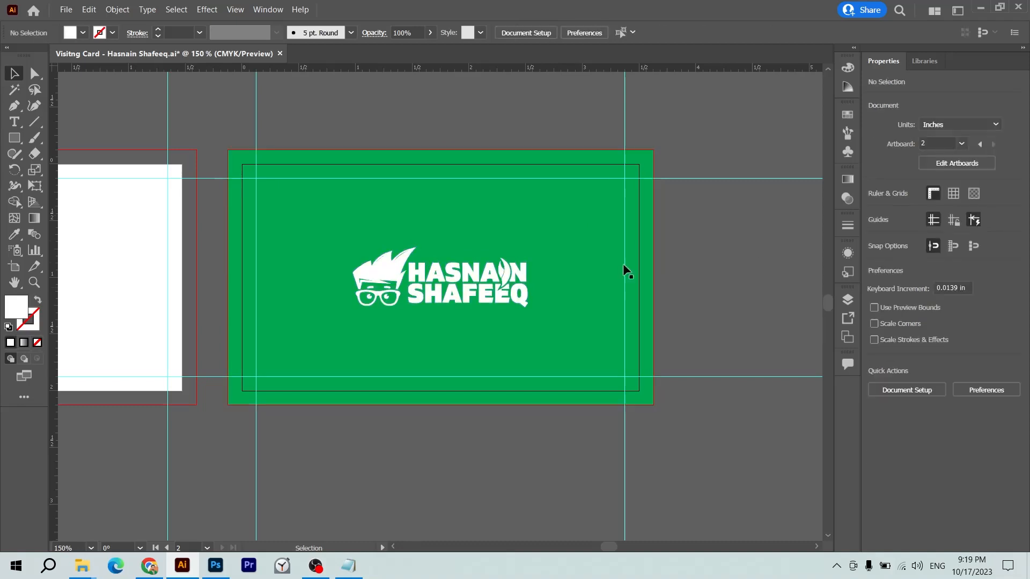
- Frame the white front card in the view
click(493, 293)
click(754, 292)
drag(456, 302, 686, 304)
drag(500, 315, 651, 346)
key(ctrl+minus)
key(ctrl+minus)
key(ctrl+equal)
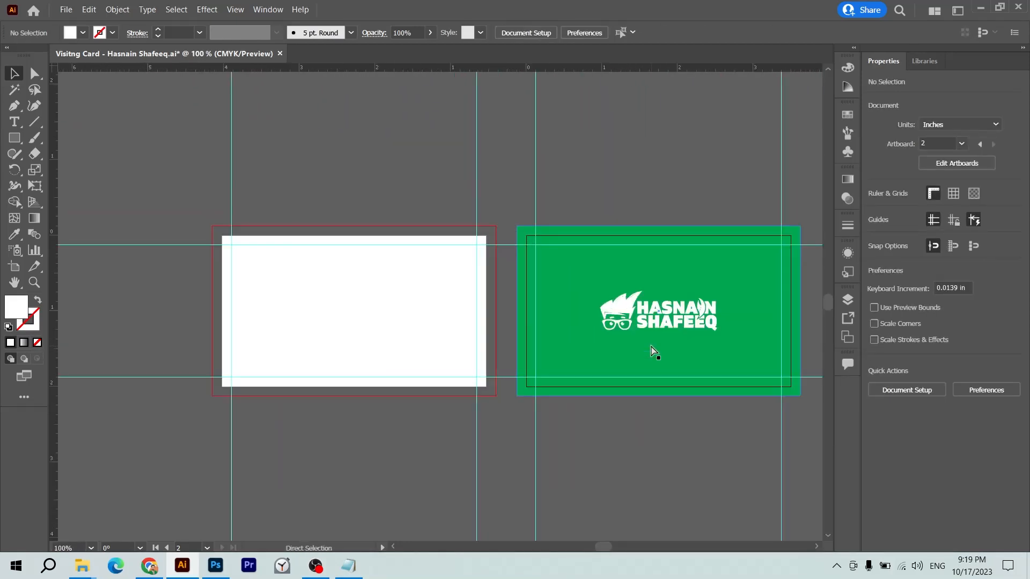
key(ctrl+equal)
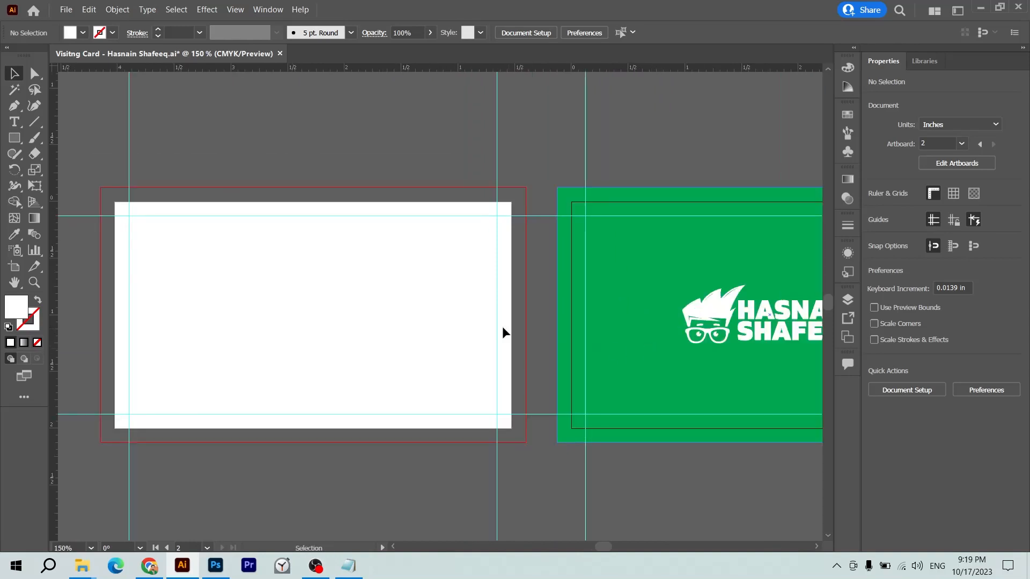
drag(503, 333, 545, 311)
- Type the designer's full name on the front and set it in Montserrat ExtraBold
key(t)
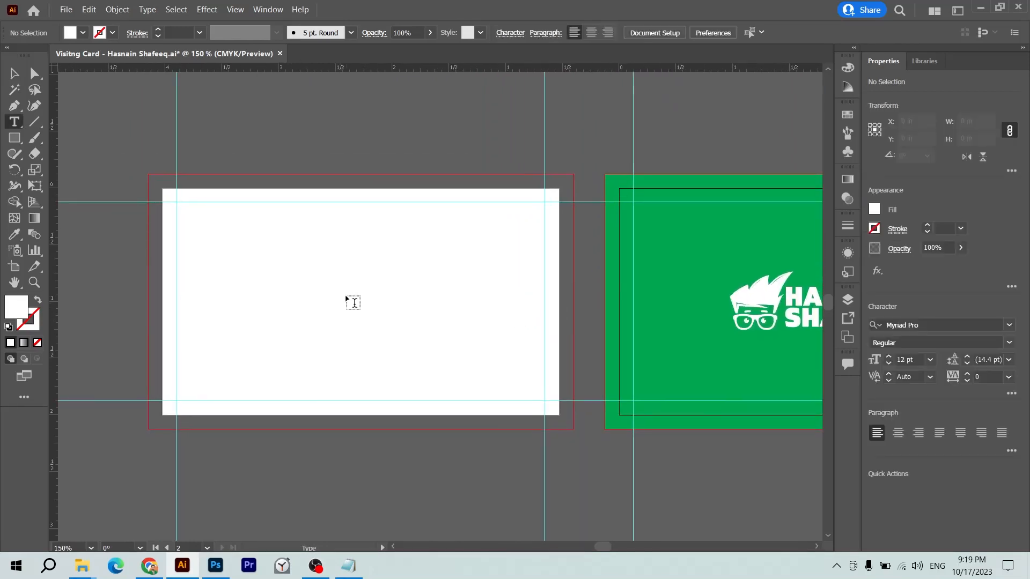
click(347, 299)
text(HA)
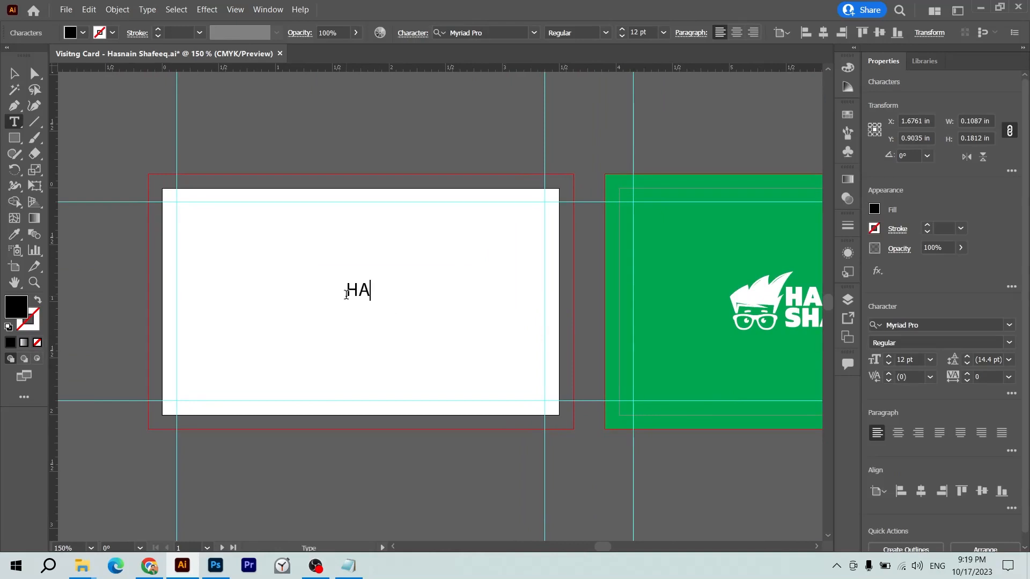
text(SNAIN SHAFEEQ)
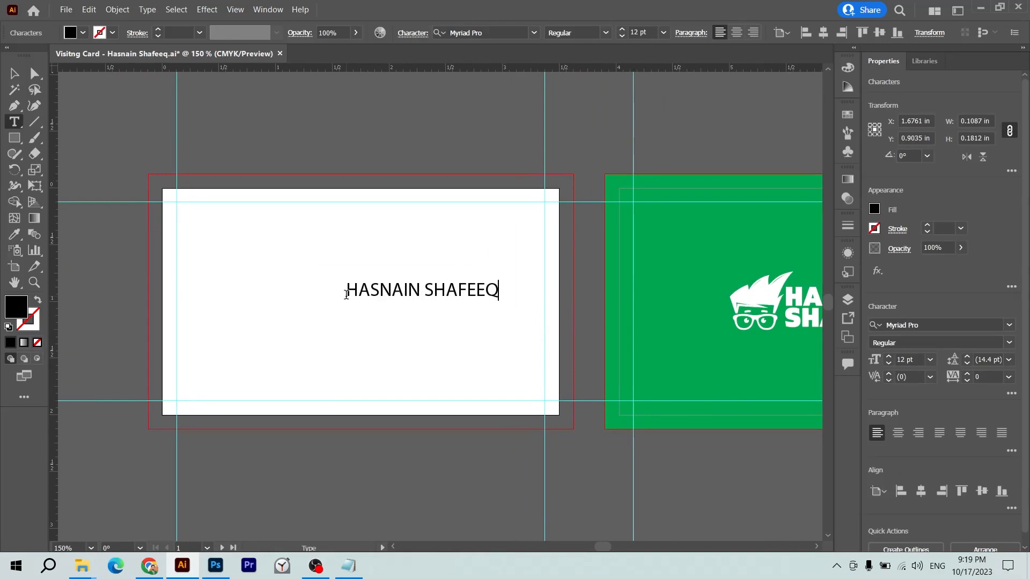
key(Escape)
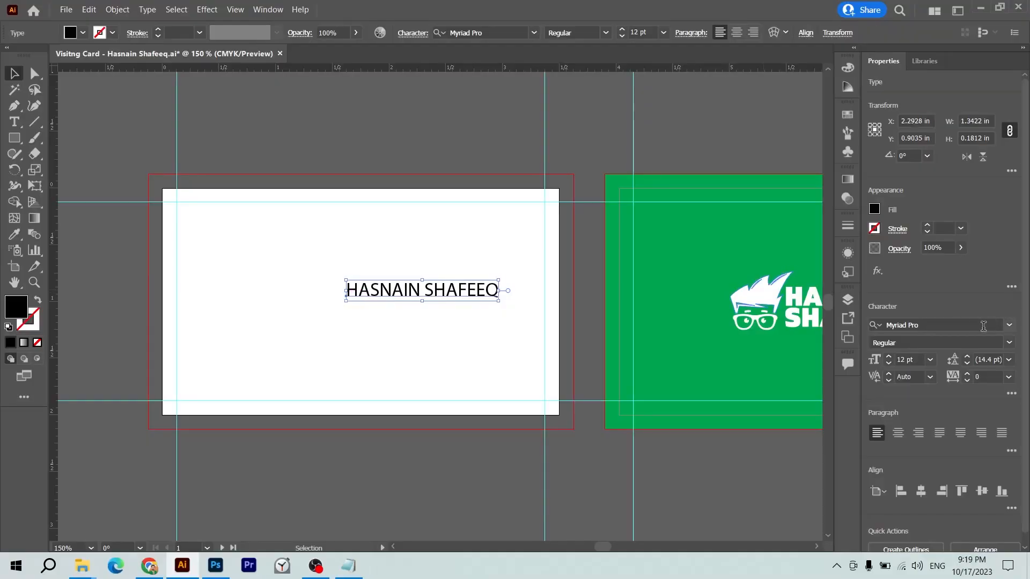
click(983, 326)
text(montse)
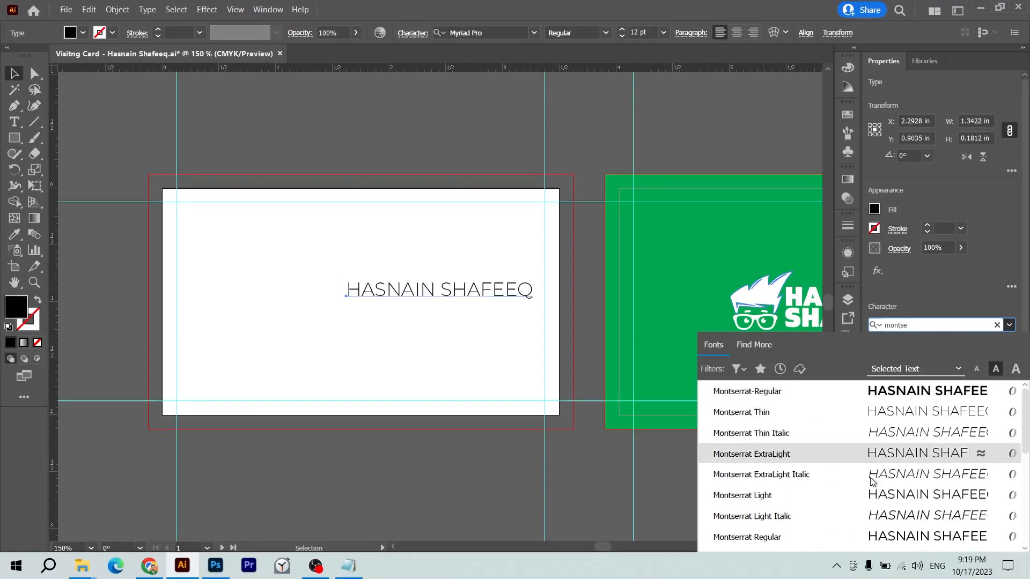
scroll(872, 481, down, 3)
click(799, 519)
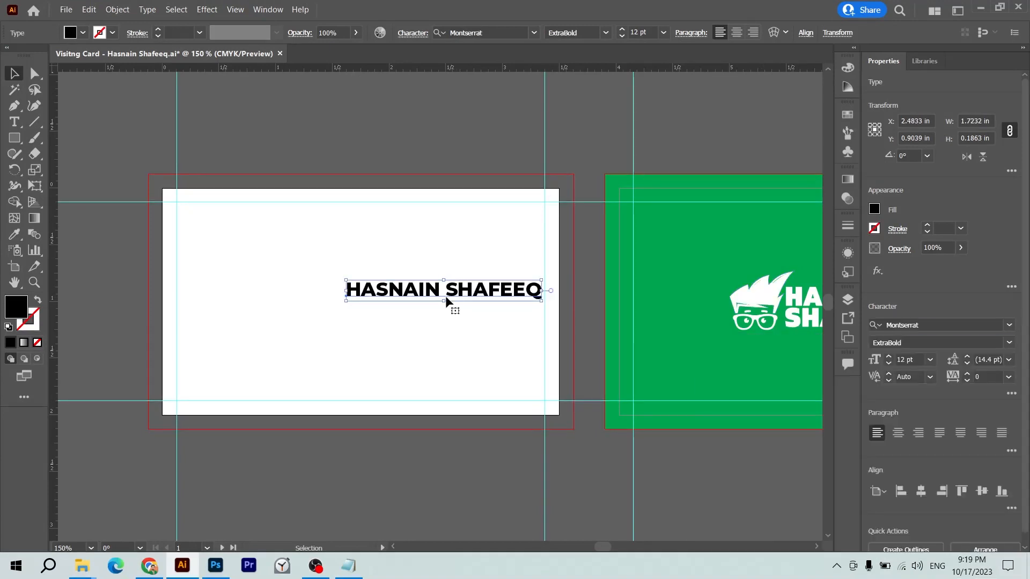
- Scale the name to about 18 pt, tracking -20, colour it green and move it up
drag(445, 298, 320, 298)
drag(489, 304, 515, 309)
key(alt+Left)
key(alt+Left)
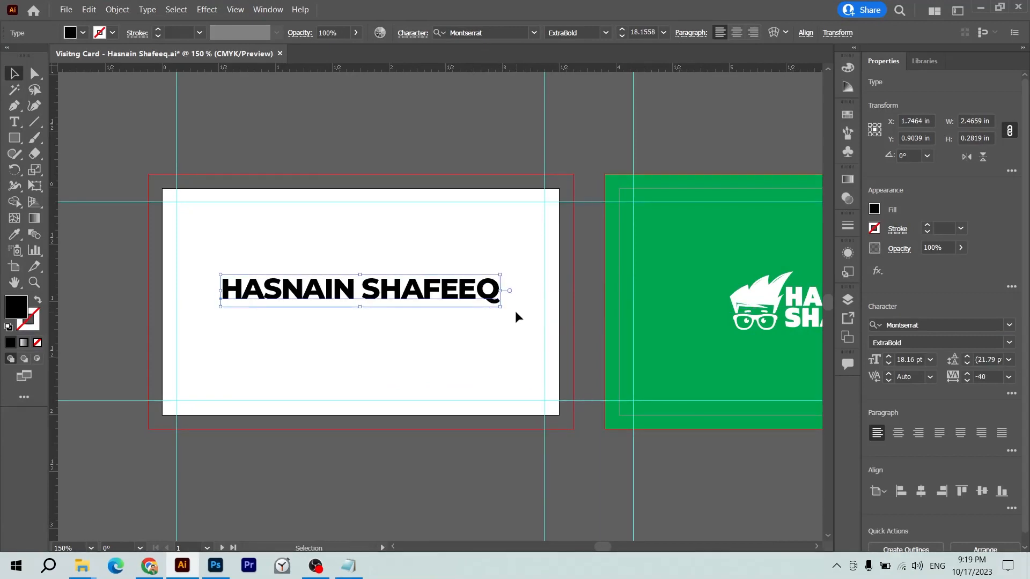
key(alt+Right)
key(i)
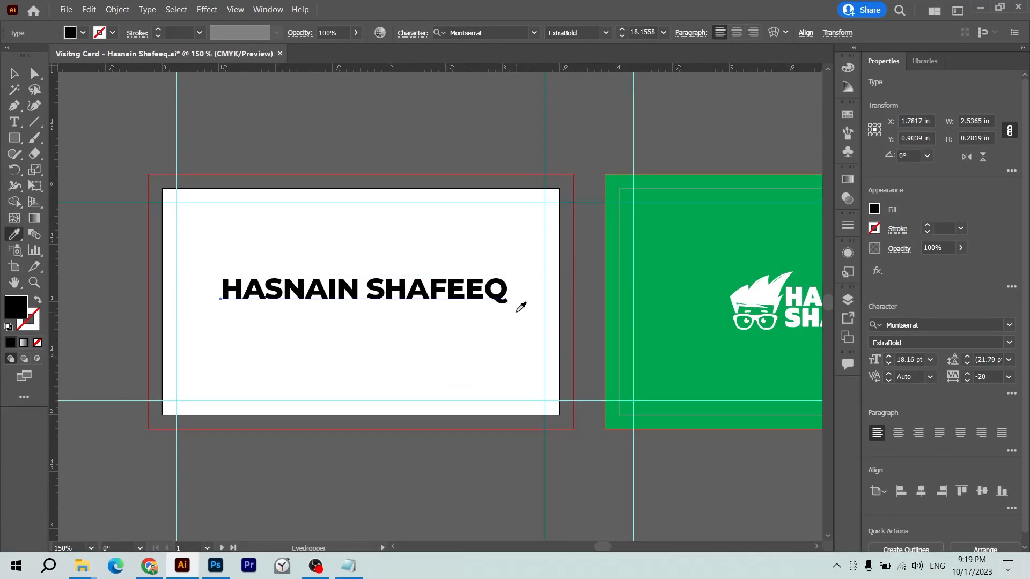
click(702, 266)
key(v)
drag(427, 284, 420, 228)
- Centre the name horizontally on the card and nudge it slightly down
double_click(367, 232)
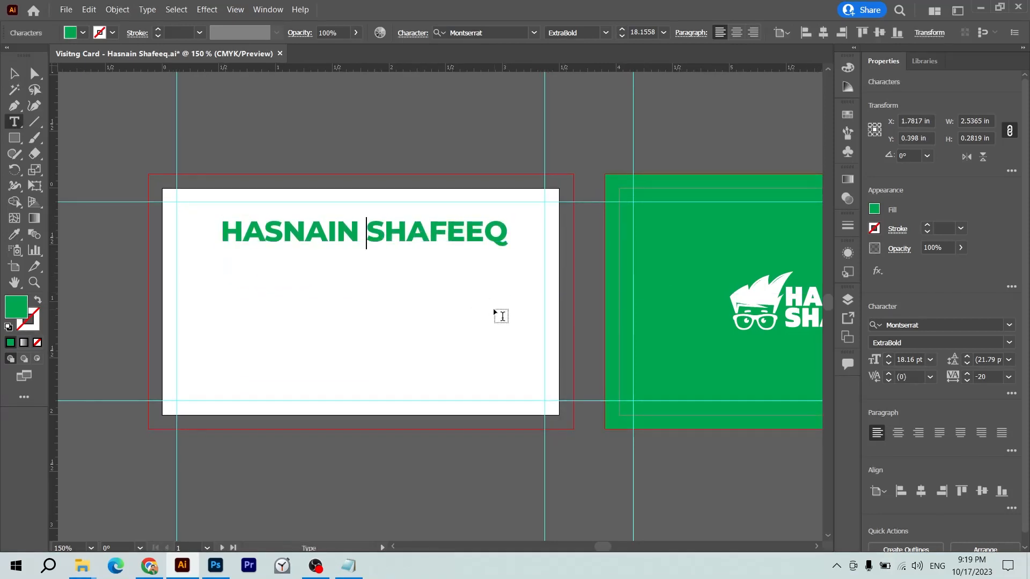
key(BackSpace)
key(Return)
key(BackSpace)
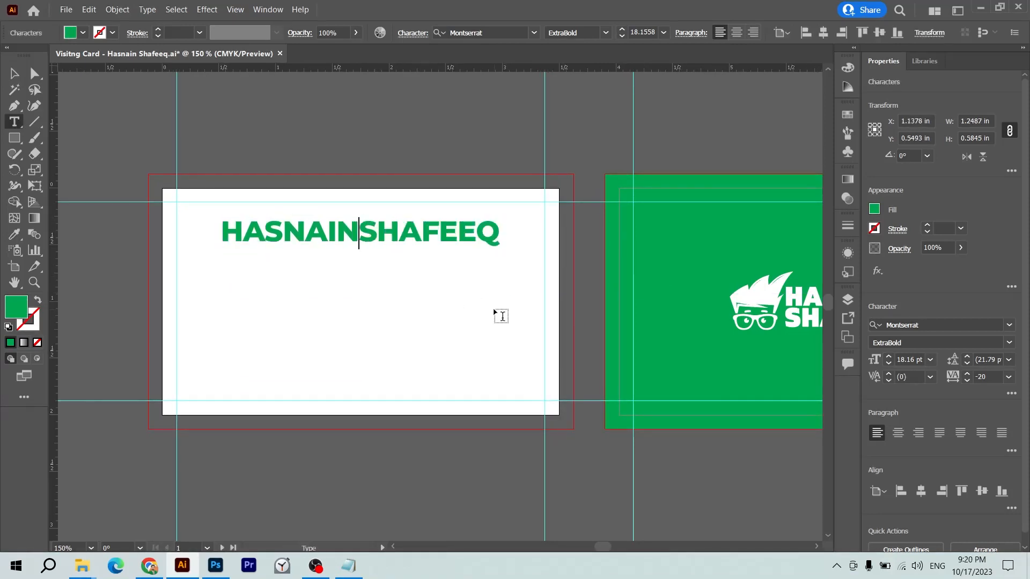
key(Escape)
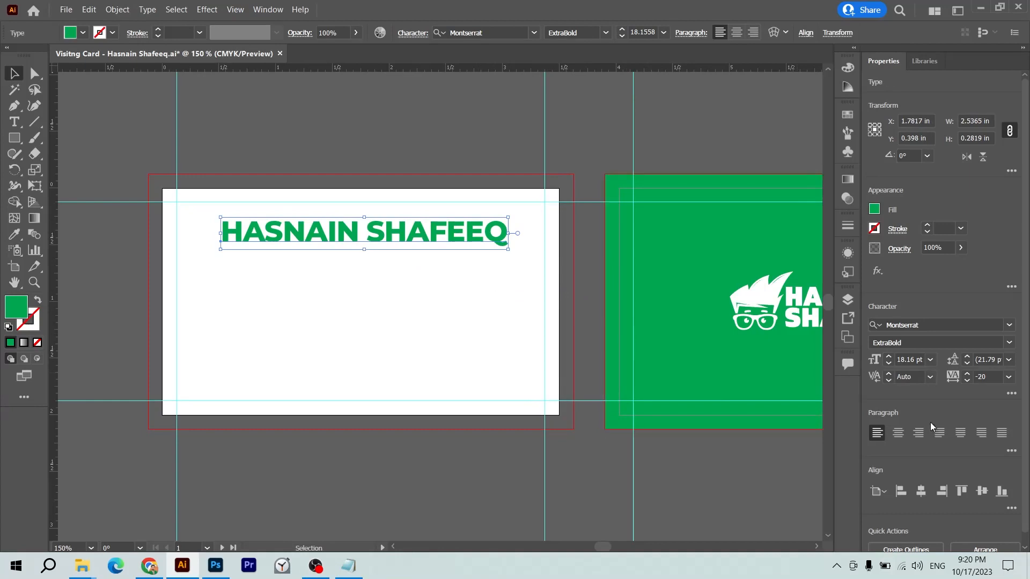
click(922, 491)
click(529, 152)
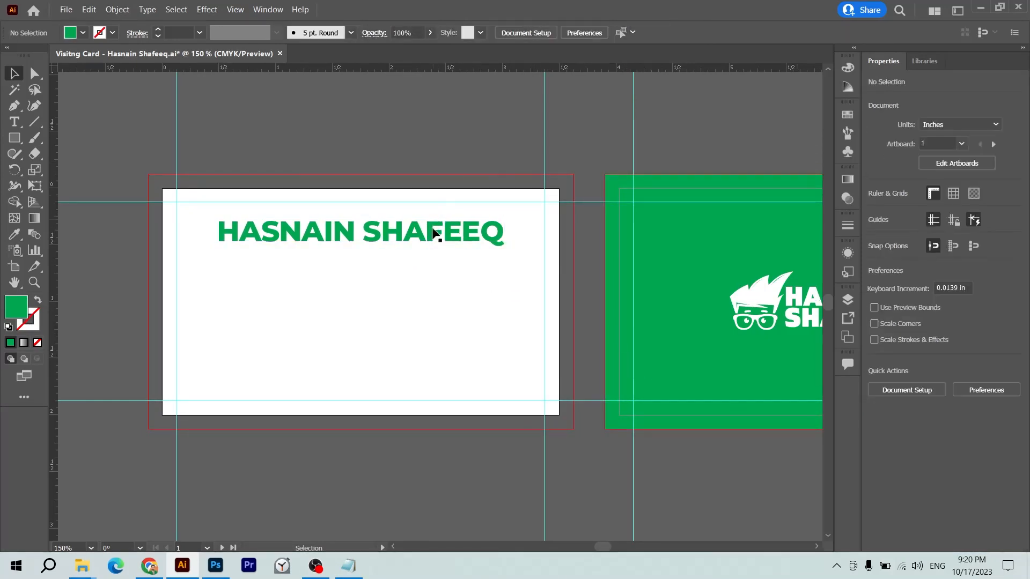
drag(433, 233, 434, 244)
- Draw a white rectangle over the front card and send it behind the name
key(m)
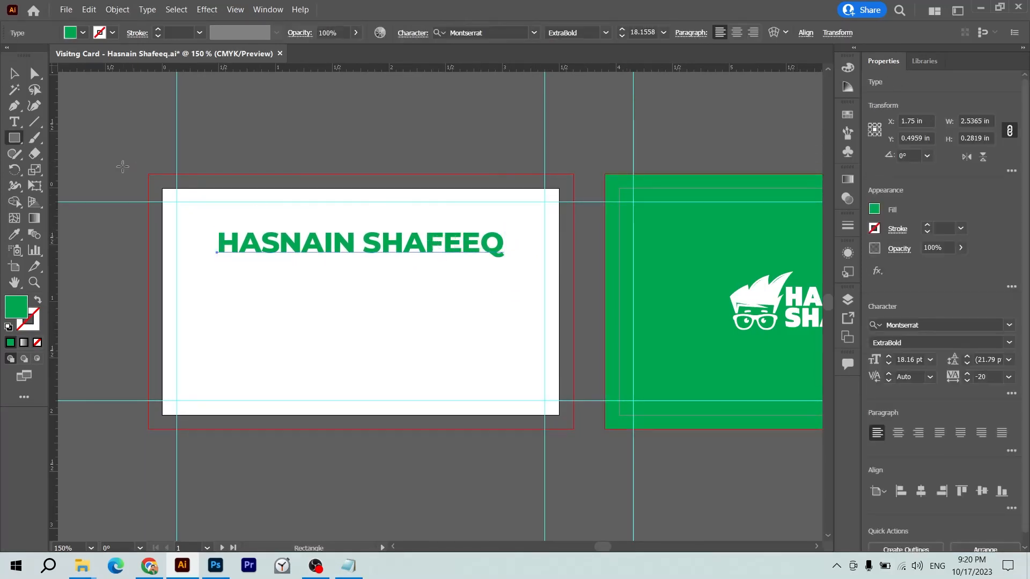
mouse_move(148, 173)
mouse_down()
mouse_move(229, 247)
mouse_move(485, 397)
mouse_move(572, 429)
mouse_up()
key(i)
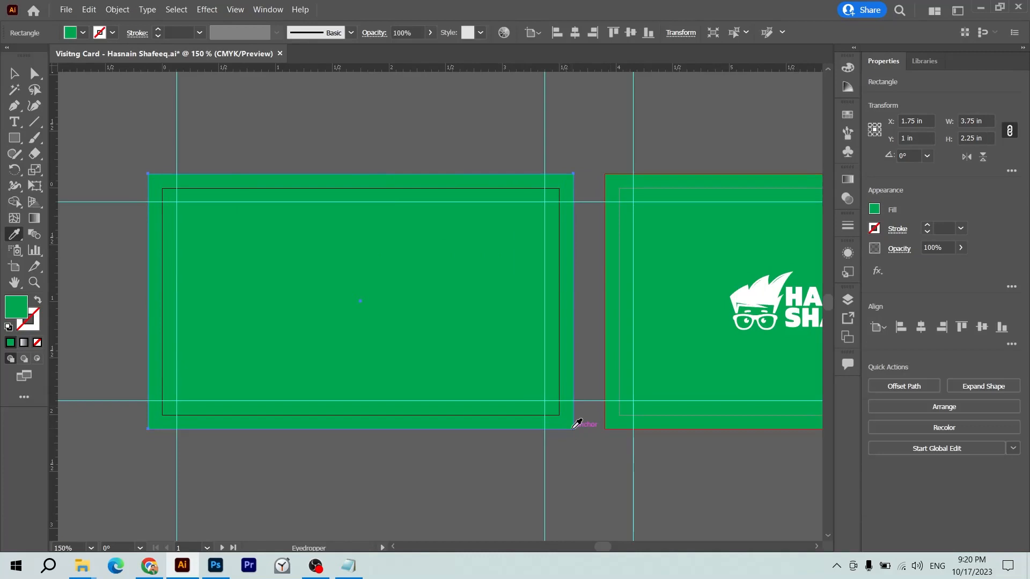
click(764, 292)
key(ctrl+shift+bracketleft)
key(v)
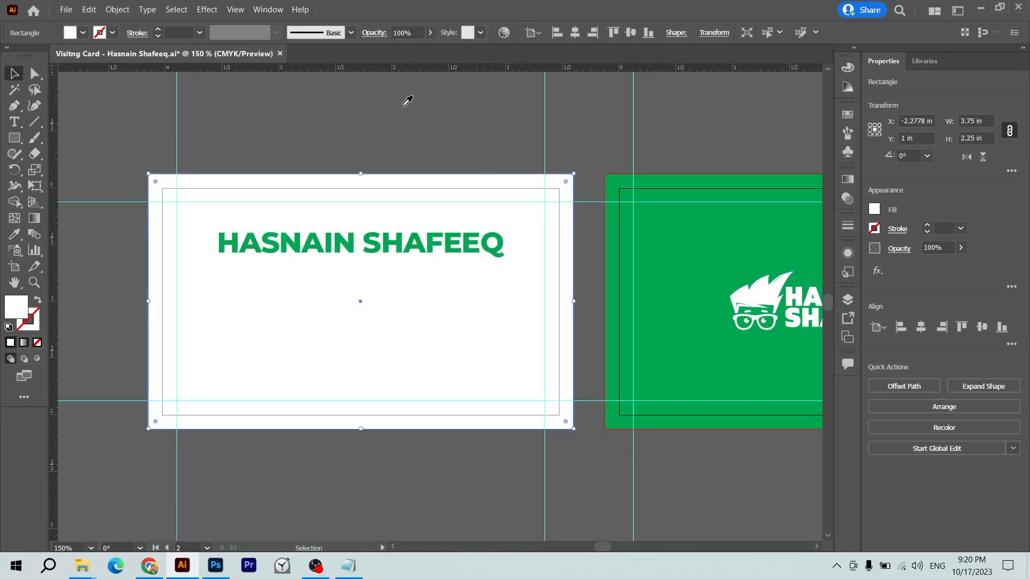
click(404, 107)
- Enlarge the name to 18.61 pt and place a duplicate directly below it
click(403, 254)
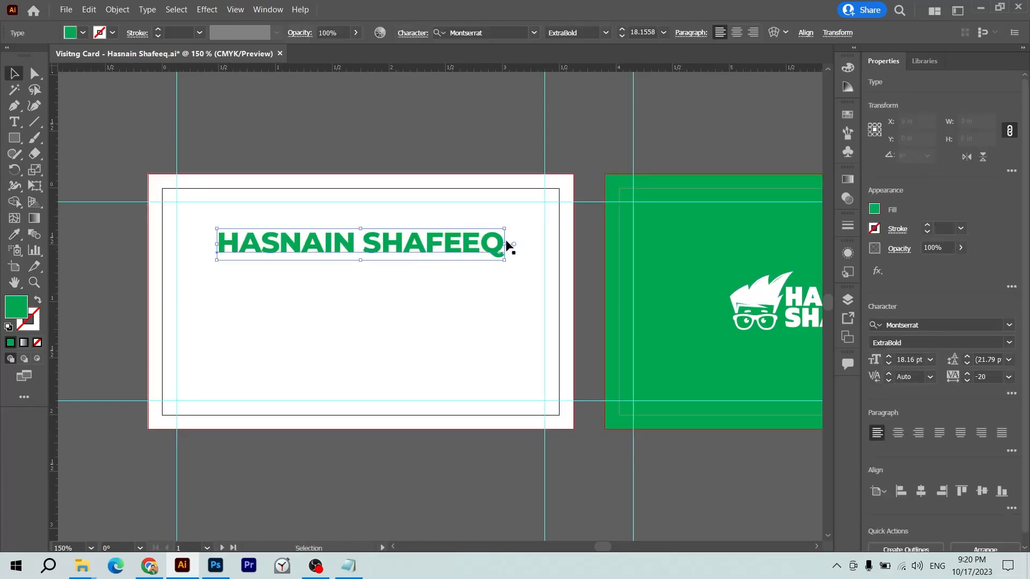
drag(504, 228, 510, 223)
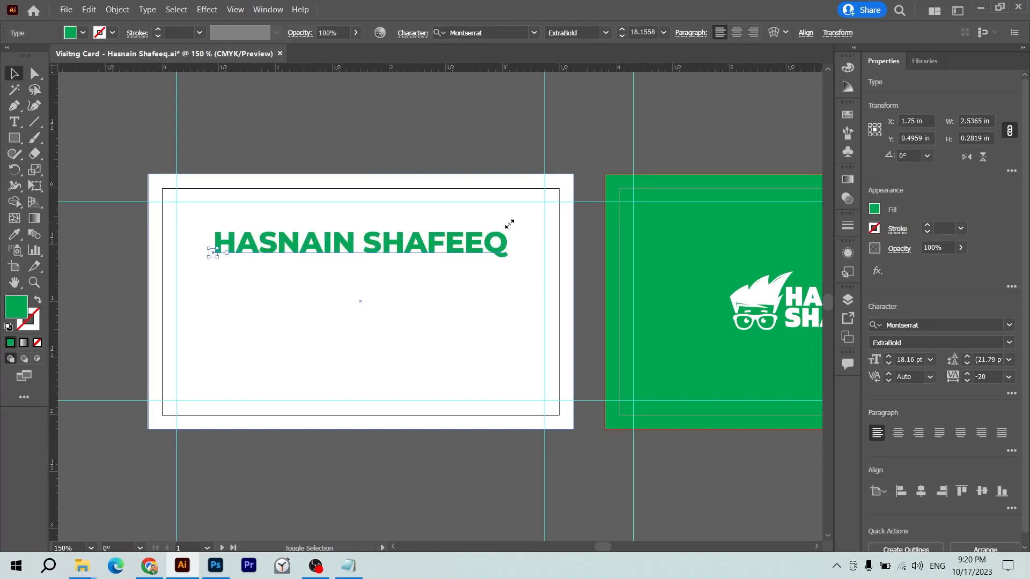
click(478, 131)
click(478, 239)
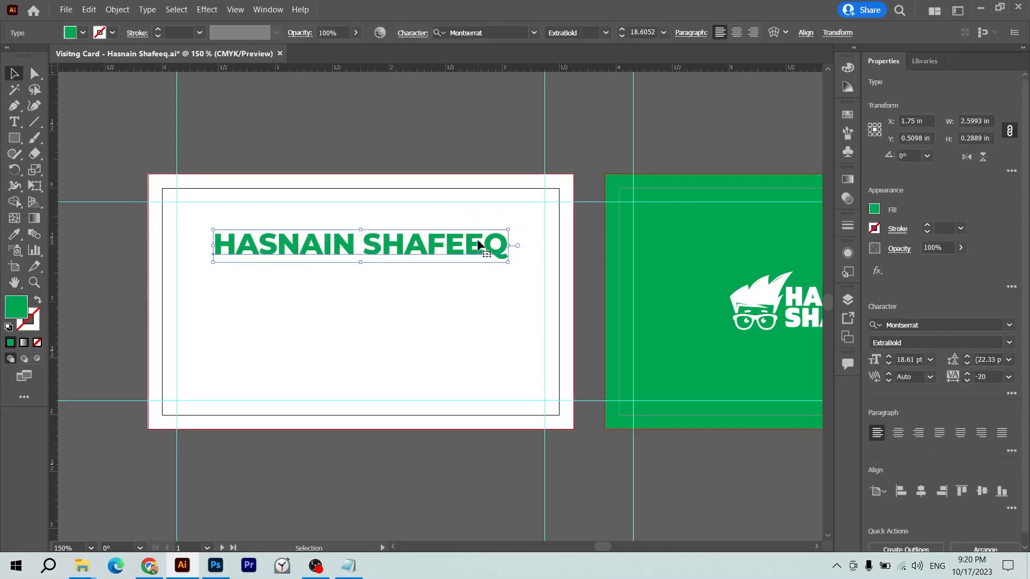
drag(477, 240, 481, 279)
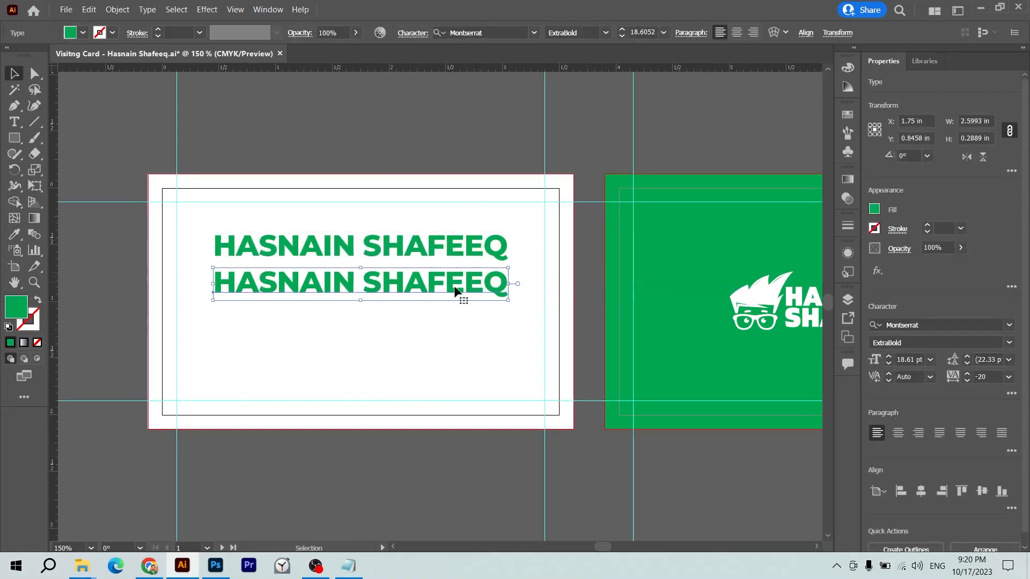
- Replace the copied line's text with 'GRAPHIC DESIGNER | WEB DEVELOPER'
double_click(453, 286)
key(ctrl+a)
text(GRAPHIC)
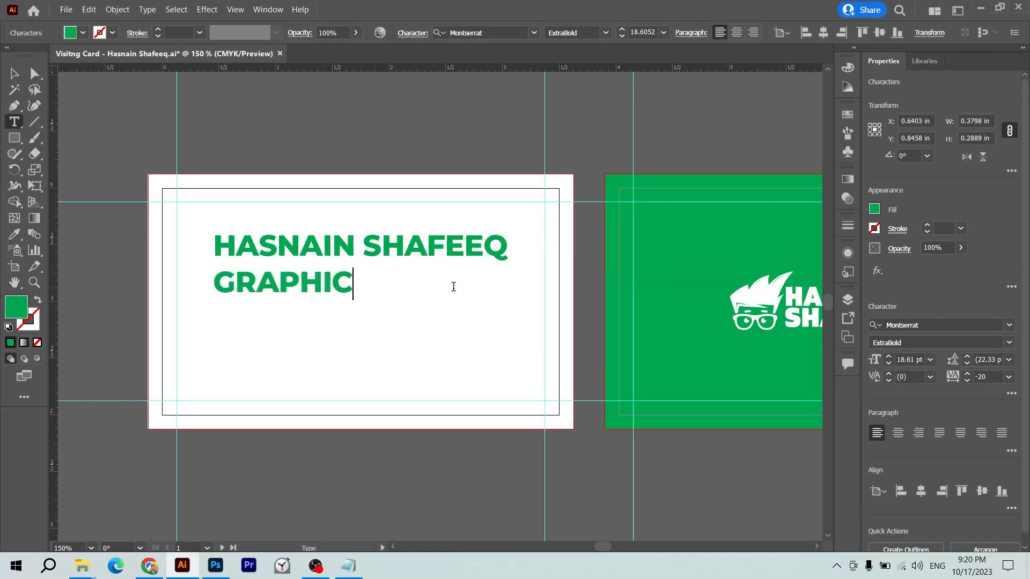
text( DESIGNER)
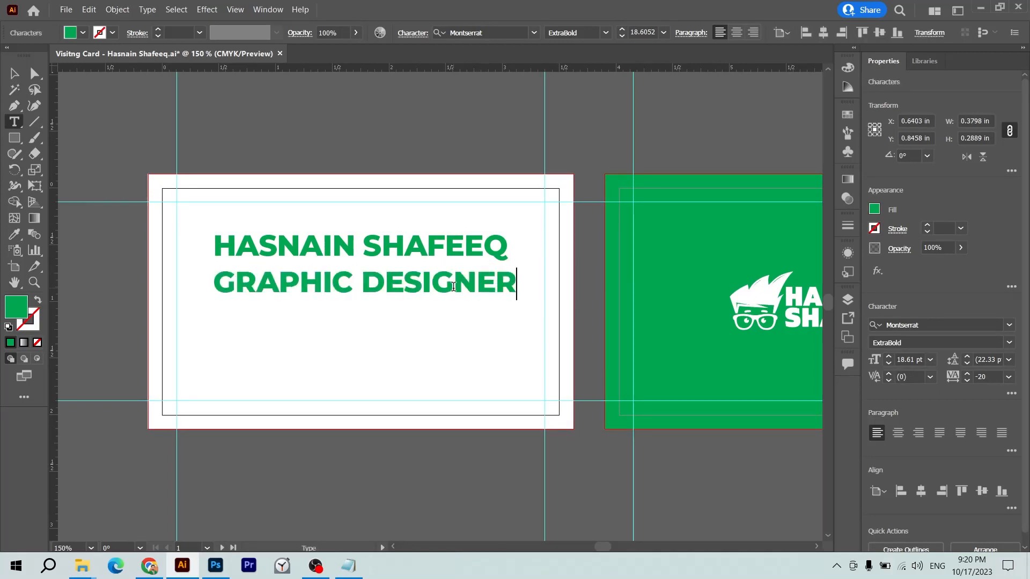
text( | WEB)
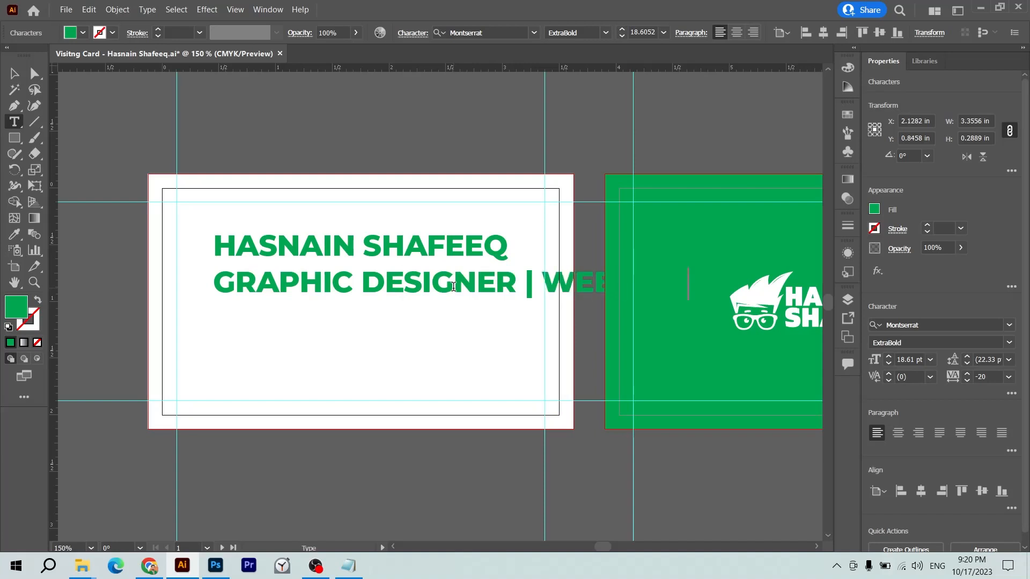
key(Escape)
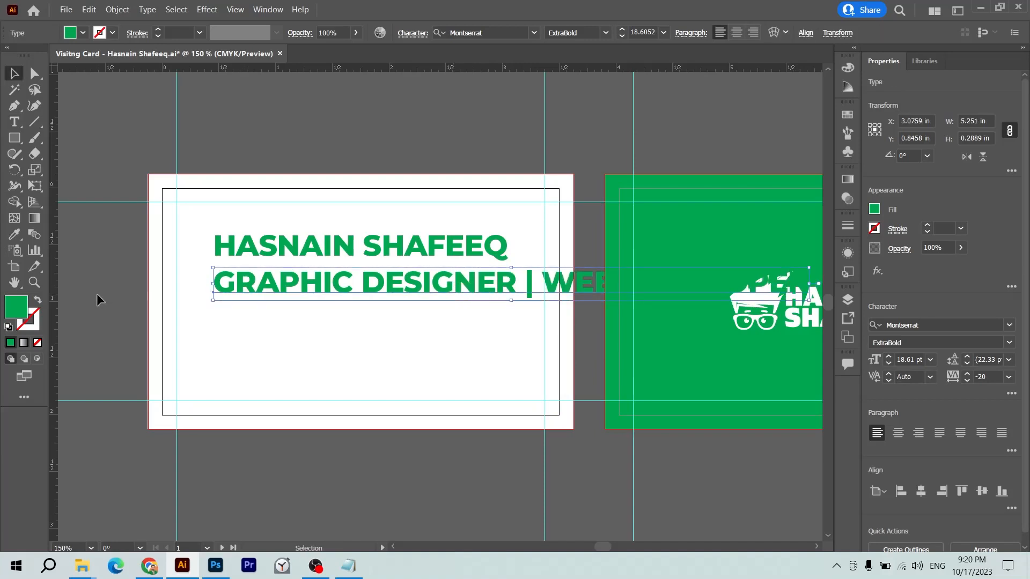
- Set the tagline's fill to near-black CMYK 0/0/0/97
double_click(12, 314)
key(Tab)
key(Tab)
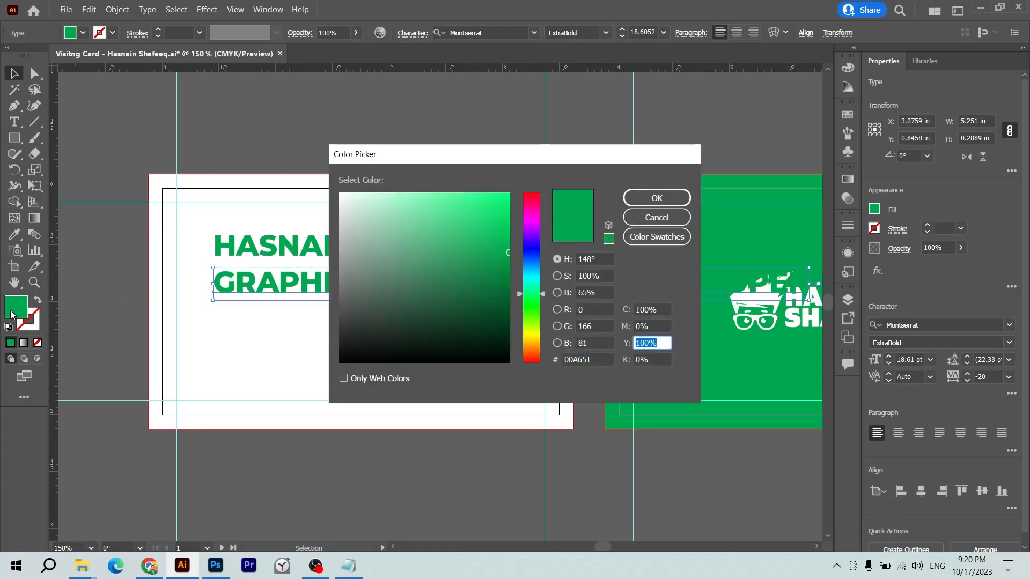
key(Tab)
text(97)
key(shift+Tab)
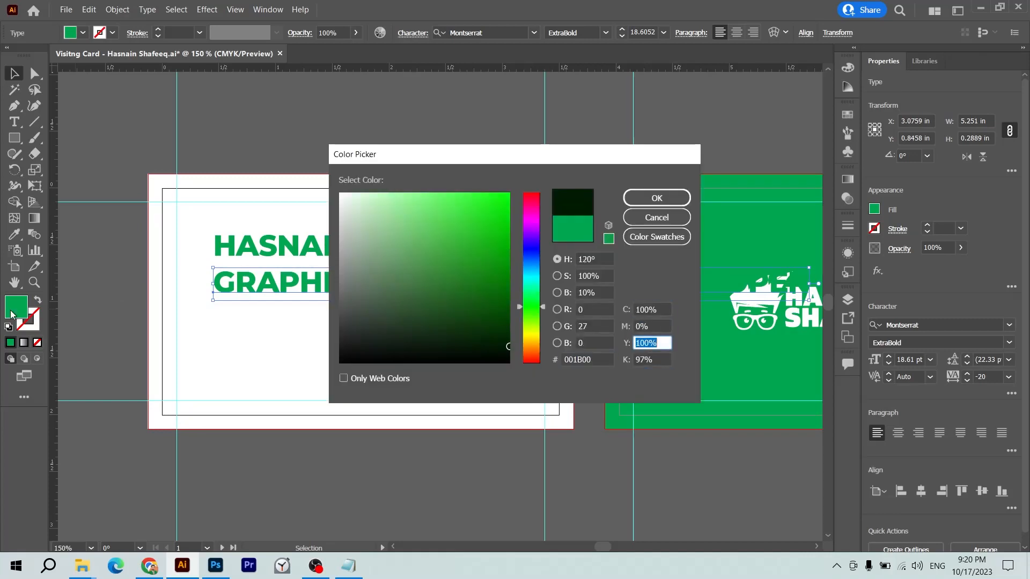
text(0)
key(shift+Tab)
key(shift+Tab)
text(0)
key(Tab)
key(Tab)
key(Tab)
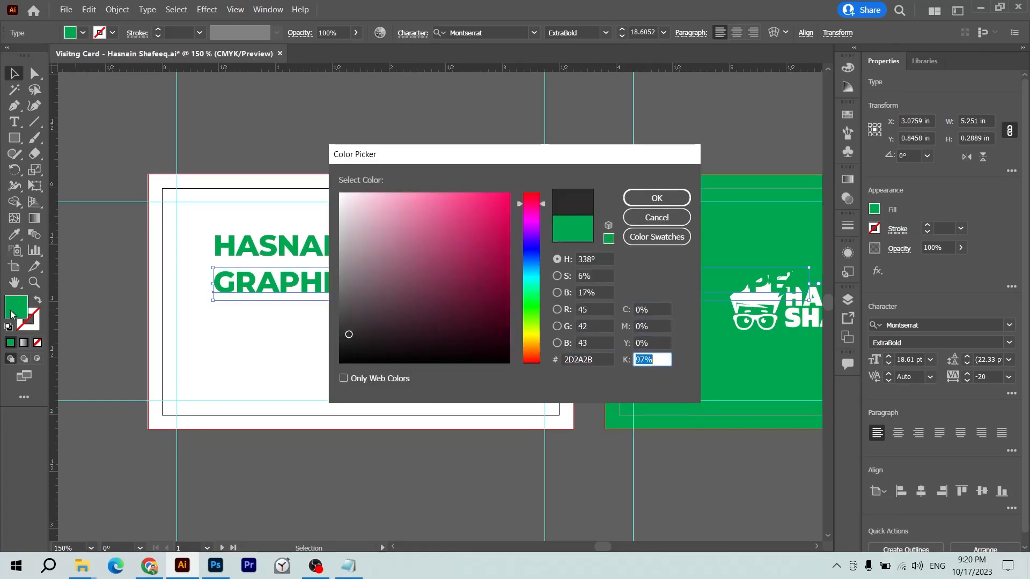
key(Return)
- Shrink the tagline to about 6.5 pt and set it to Montserrat Medium
scroll(543, 292, right, 3)
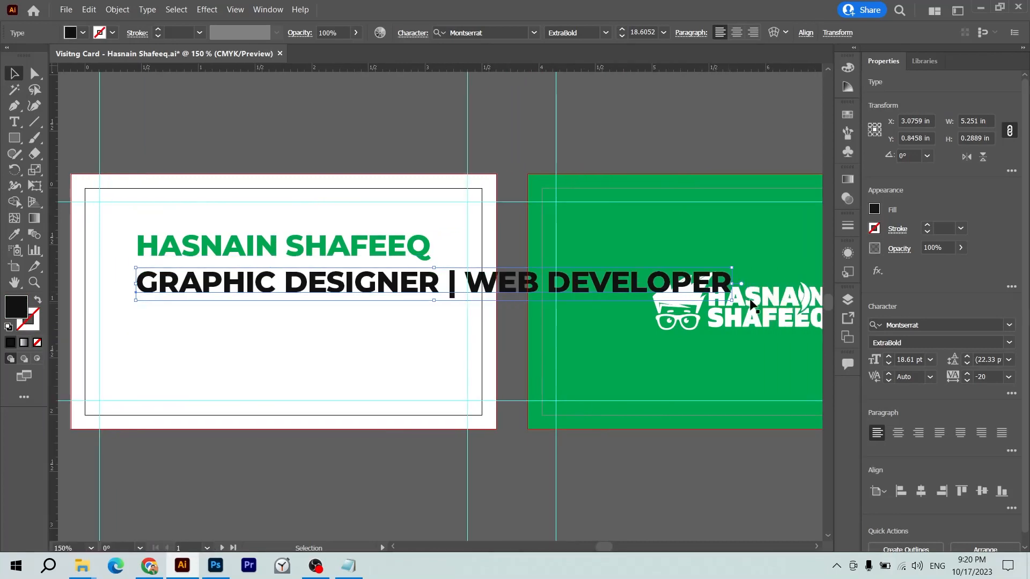
drag(735, 283, 422, 284)
click(1009, 342)
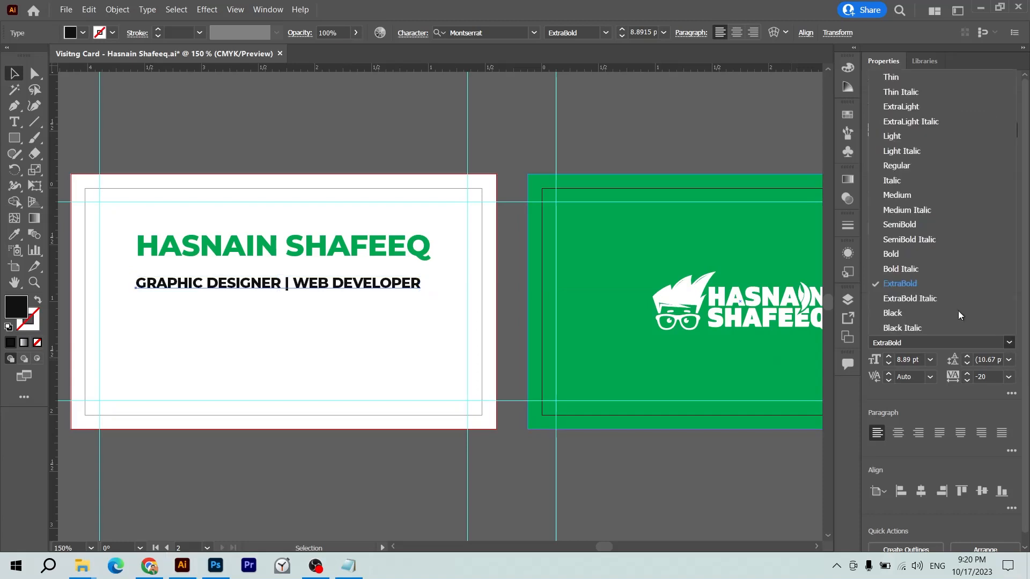
click(897, 194)
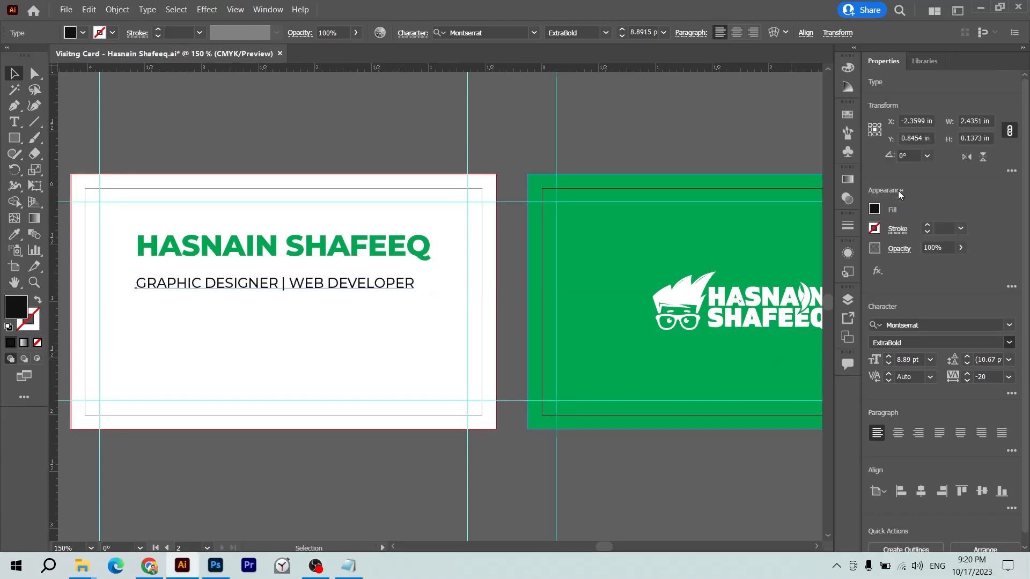
key(ctrl+=)
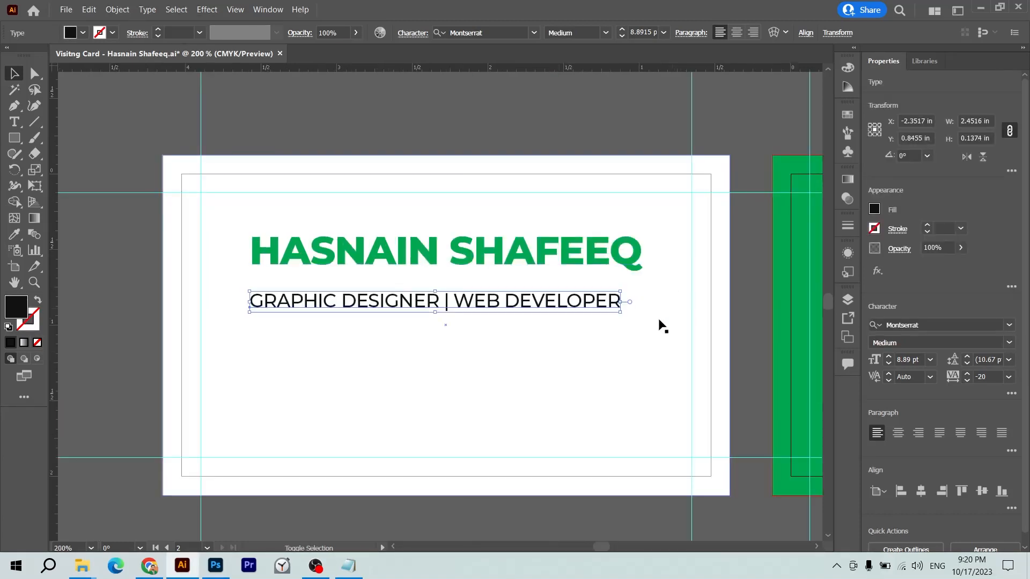
drag(622, 310, 523, 329)
key(ctrl+minus)
scroll(520, 325, right, 4)
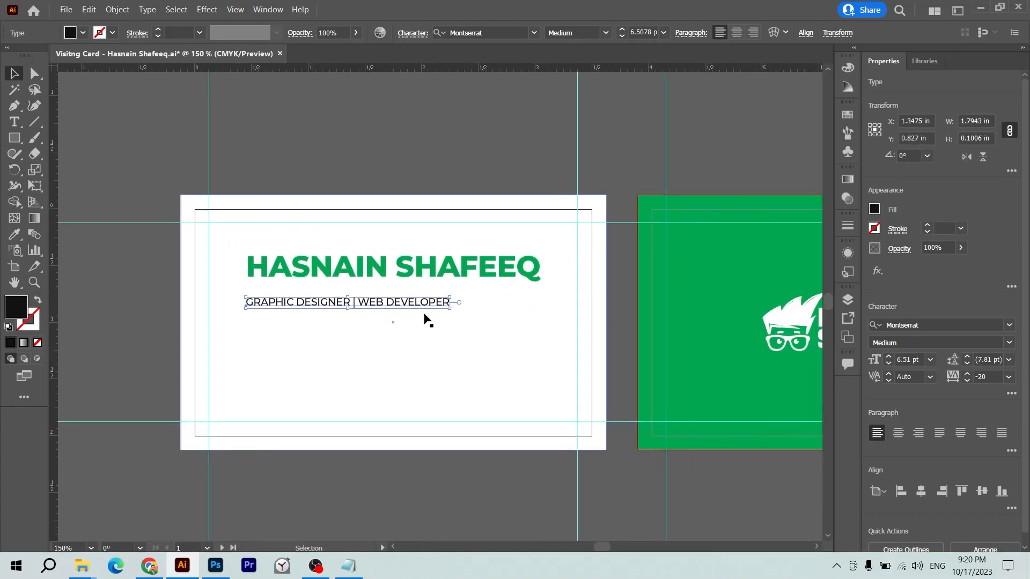
- Centre the tagline under the green name
drag(415, 298, 456, 294)
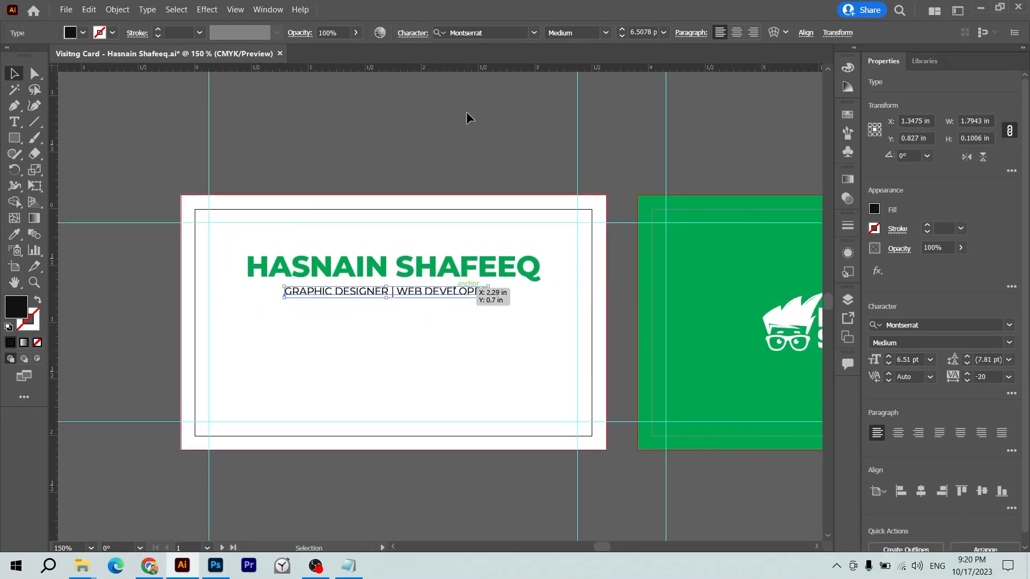
click(466, 113)
scroll(451, 241, down, 3)
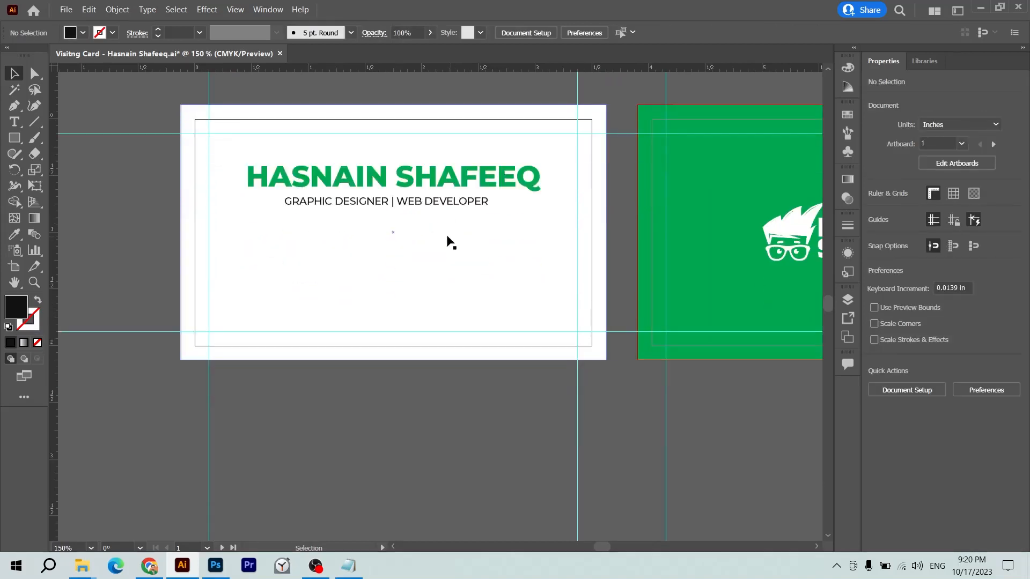
click(448, 192)
scroll(430, 241, up, 3)
scroll(430, 242, right, 2)
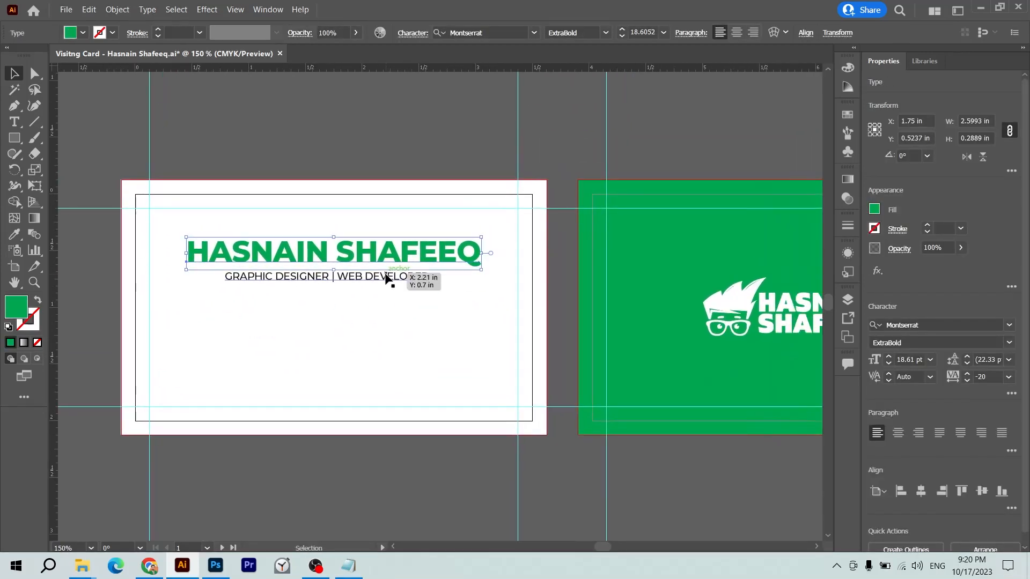
- Duplicate the tagline, replace the copy's text with the phone number line, and place it under the tagline
click(376, 281)
drag(376, 286, 372, 352)
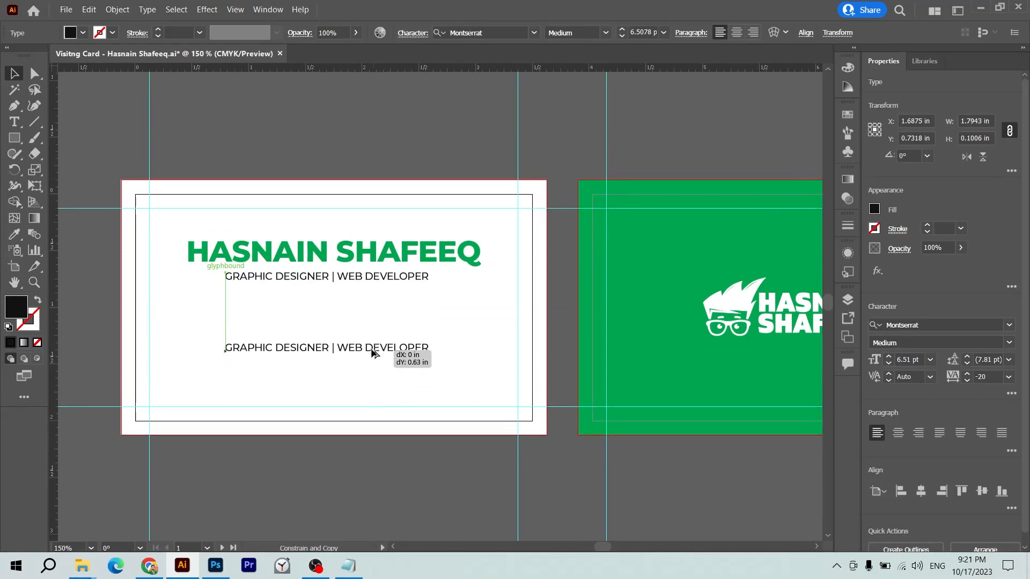
double_click(370, 351)
key(ctrl+a)
key(BackSpace)
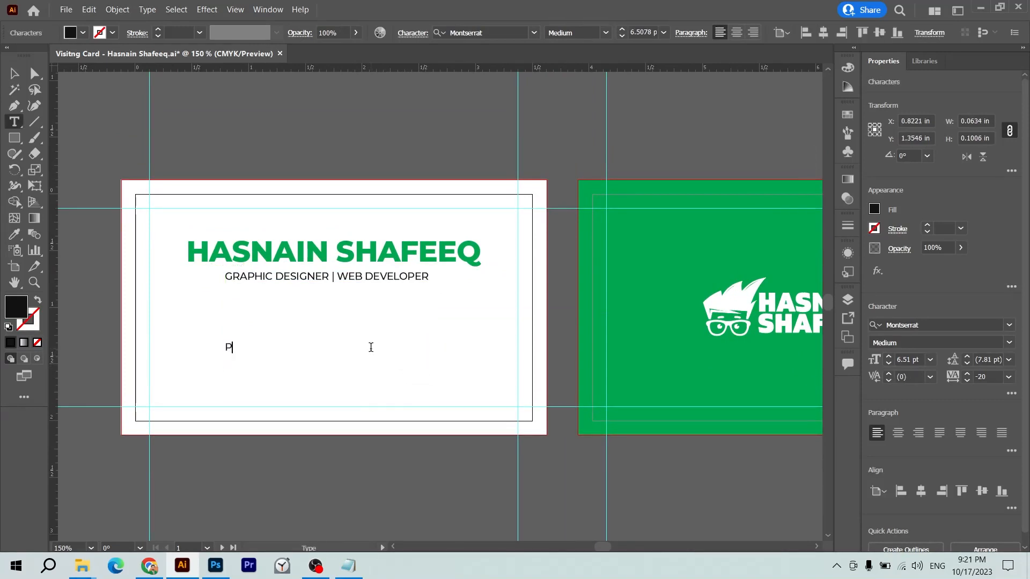
text(P: +92 313 1177###)
key(Escape)
drag(288, 348, 347, 322)
- Add the e-mail address as a second line beneath the phone number
double_click(347, 322)
key(ctrl+End)
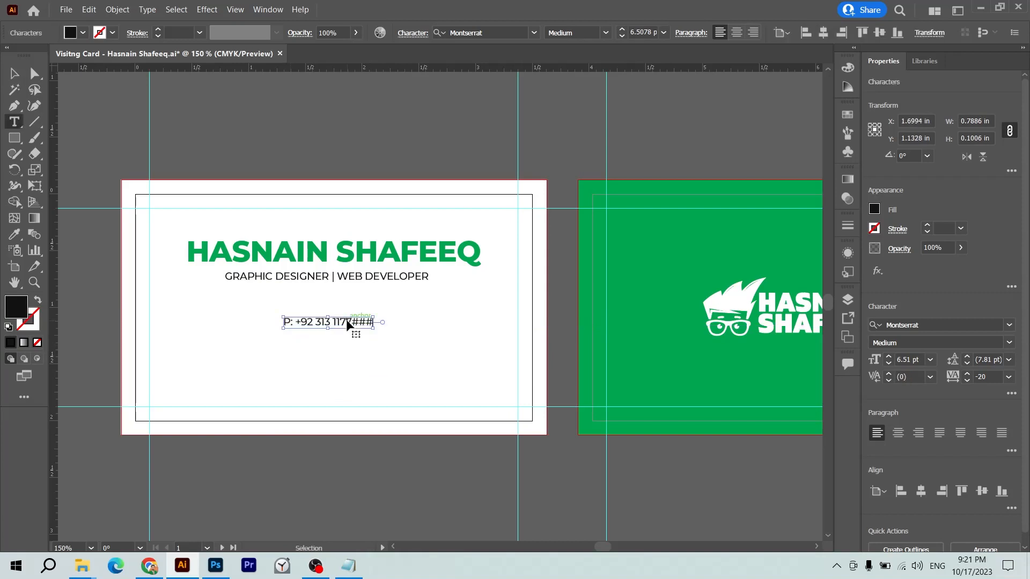
key(Return)
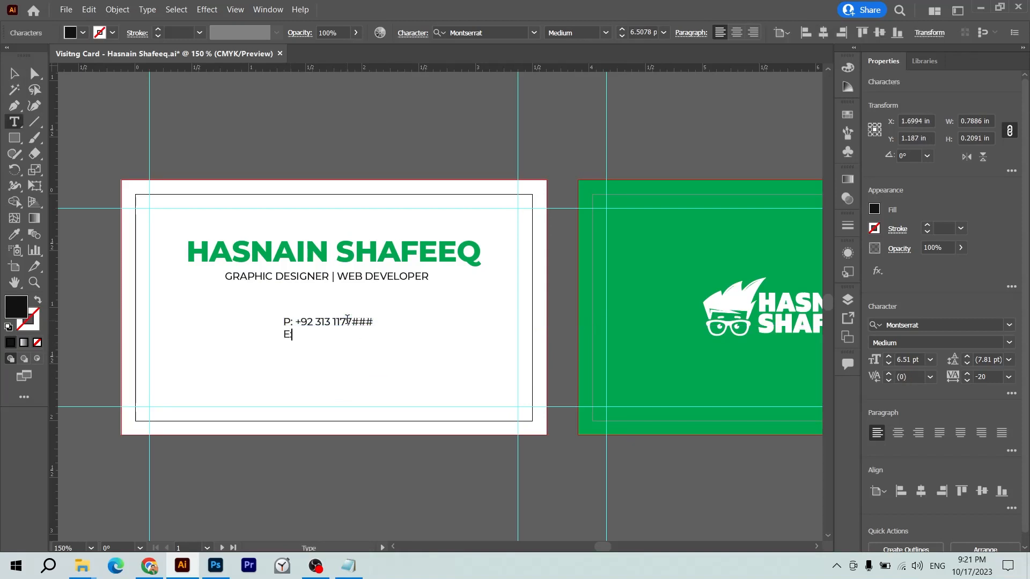
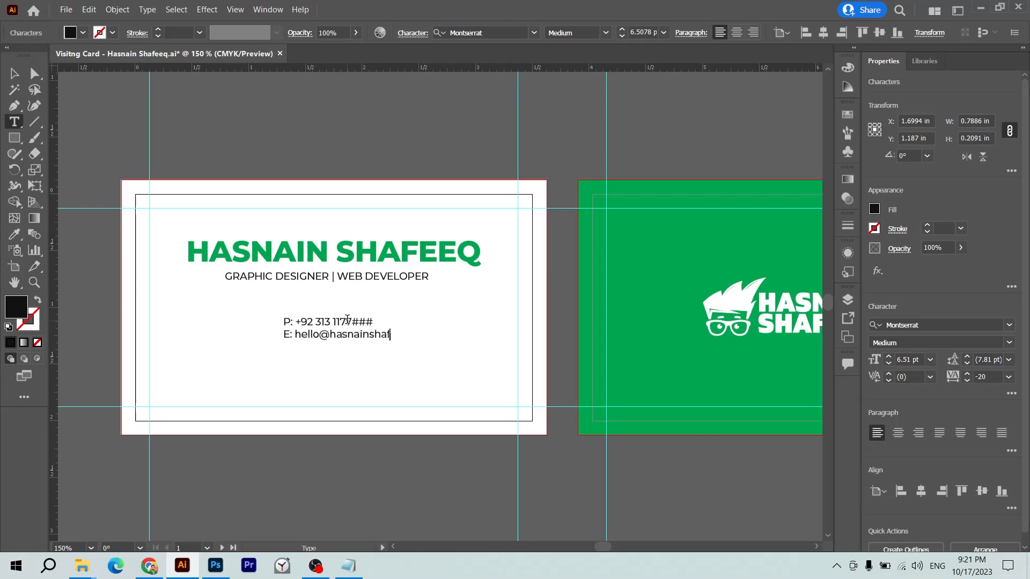
key(Return)
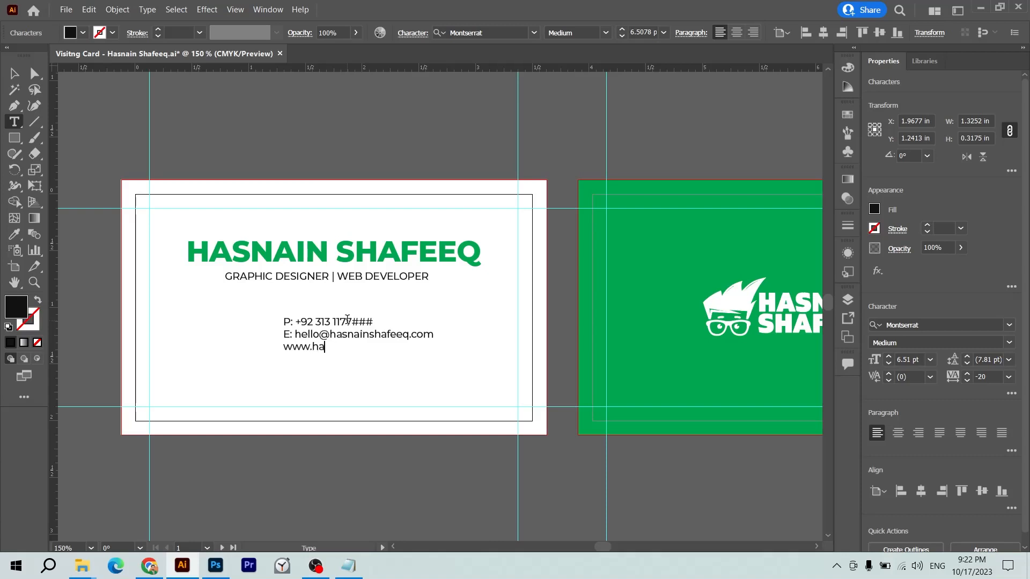
- Finish the website address, strip the 'P: ' and 'E: ' labels from the contact lines, and exit editing
text(hafeeq.com)
key(ctrl)
key(ctrl+Left)
key(ctrl+Left)
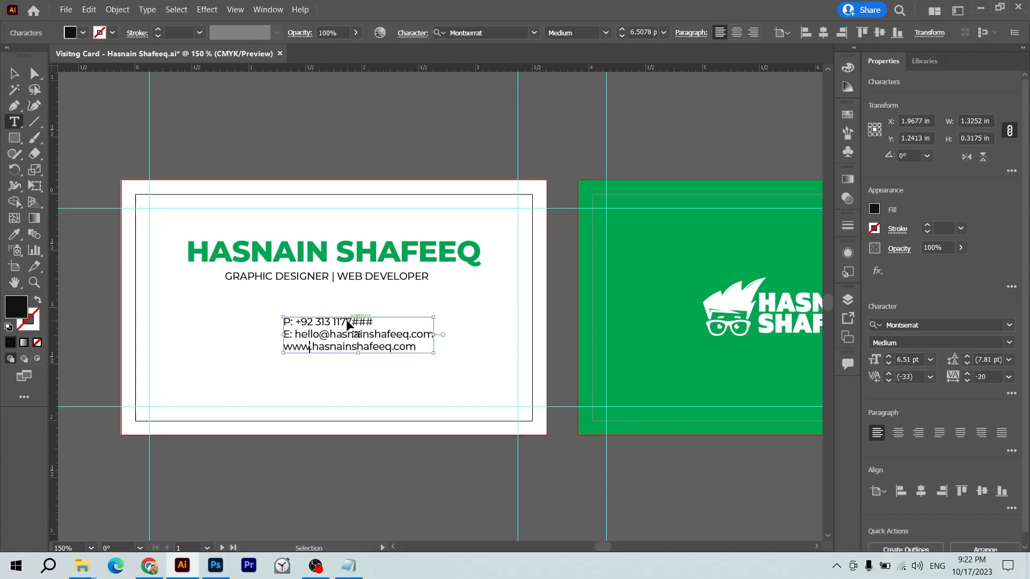
key(Up)
key(Right)
key(Right)
key(Right)
key(BackSpace)
key(BackSpace)
key(BackSpace)
key(Up)
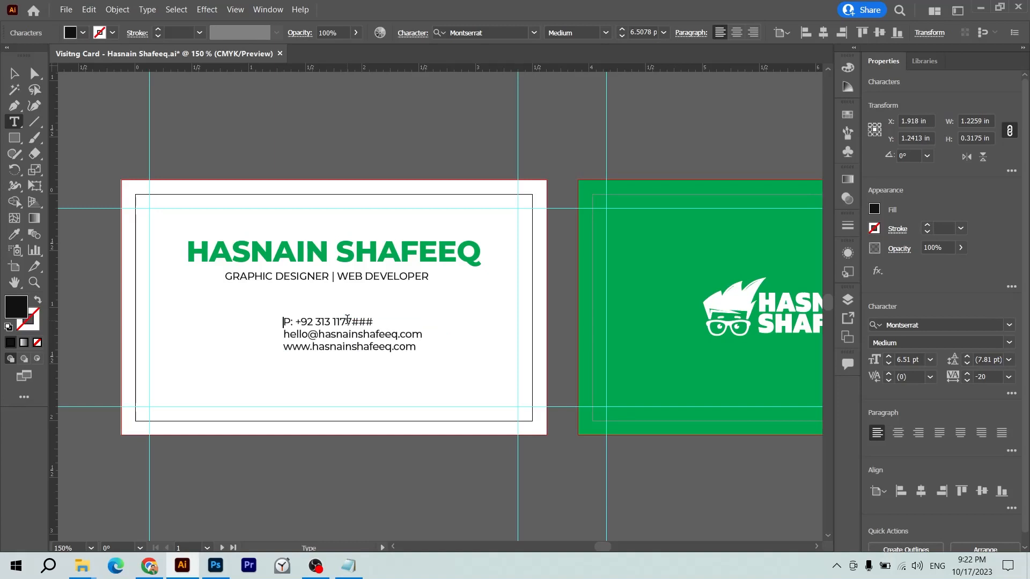
key(BackSpace)
key(BackSpace)
key(BackSpace)
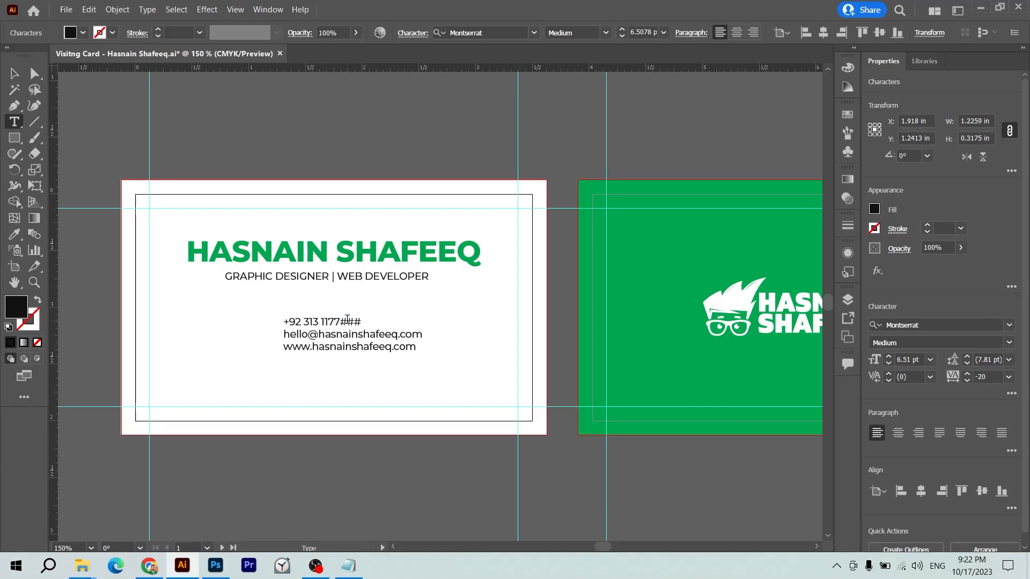
key(ctrl+a)
key(Escape)
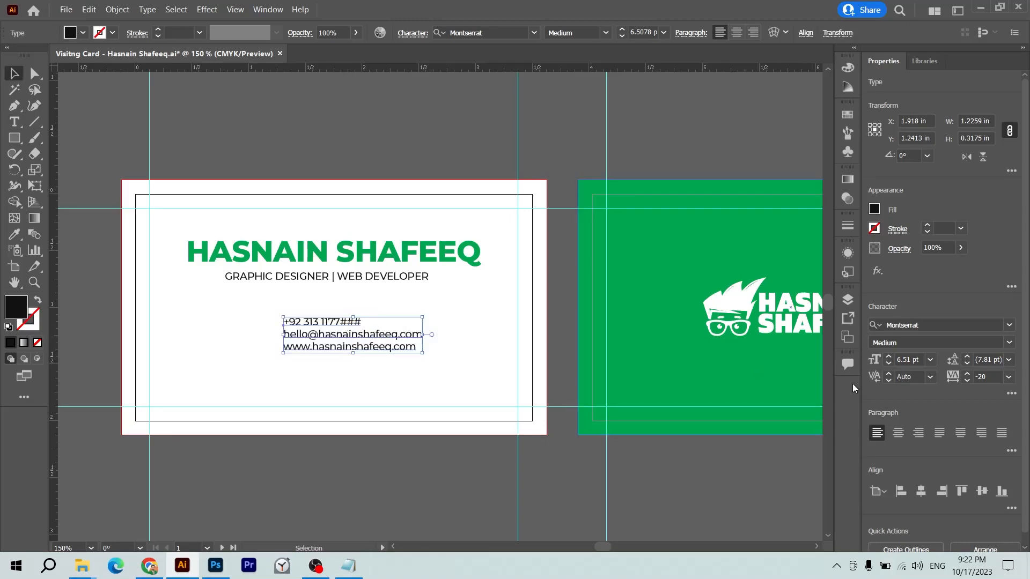
- Centre-align the contact lines, move them under the subtitle, and set them to 6 pt
click(898, 432)
click(380, 167)
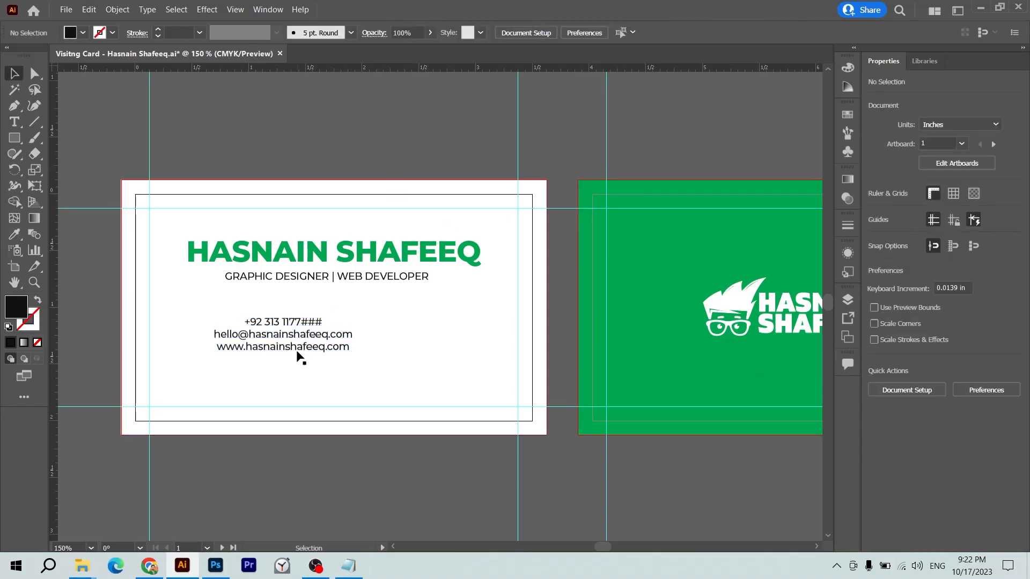
drag(297, 352, 381, 338)
key(ctrl+z)
drag(306, 327, 366, 322)
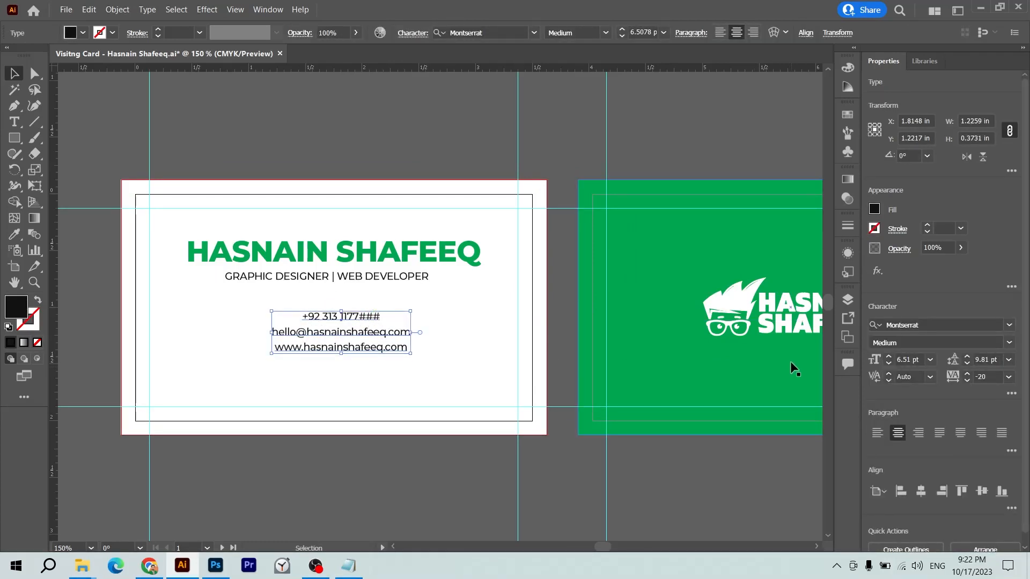
click(911, 359)
text(6)
key(Return)
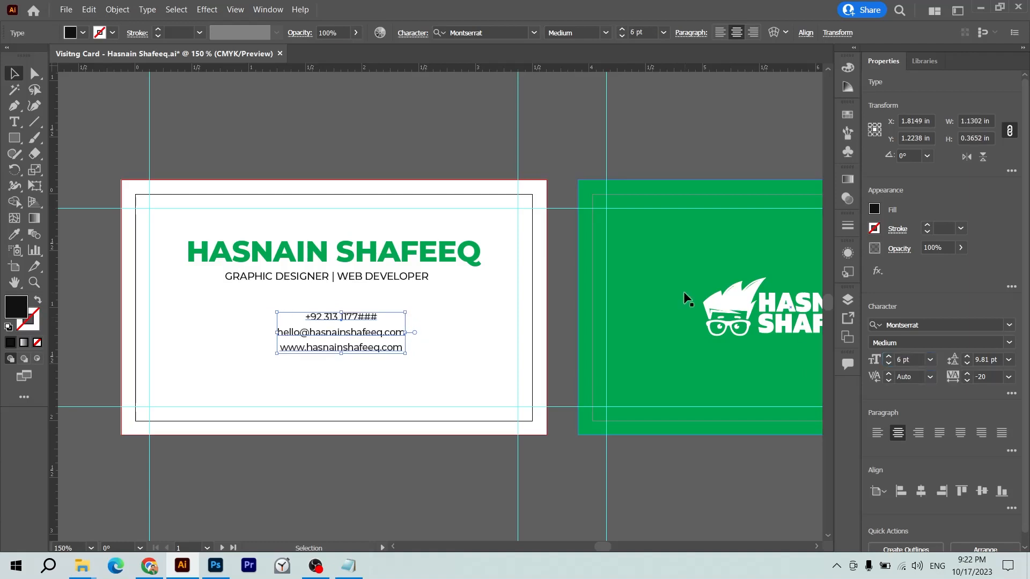
- Enlarge the GRAPHIC DESIGNER | WEB DEVELOPER subtitle to 8 pt
click(391, 281)
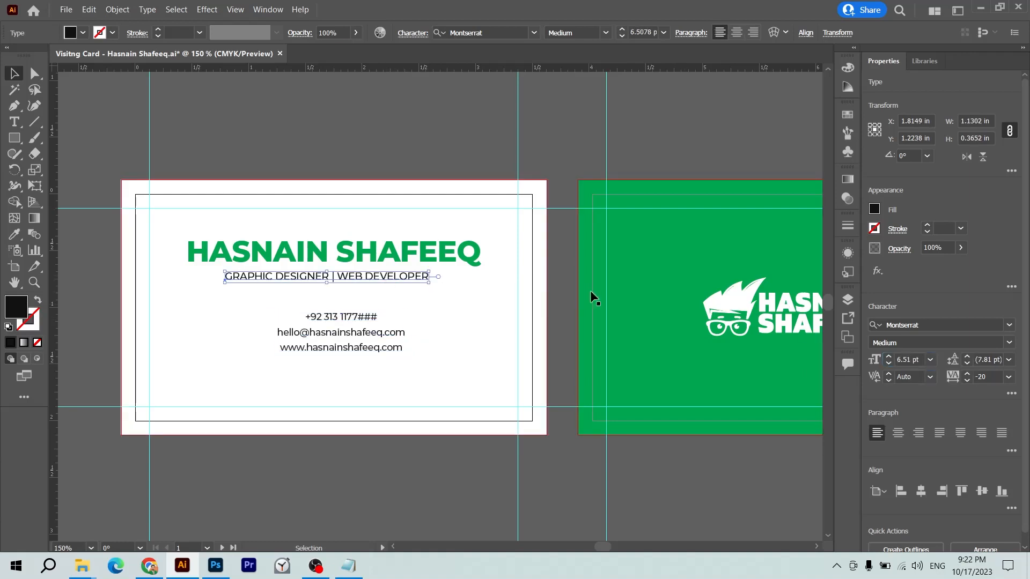
double_click(912, 359)
text(7)
key(Return)
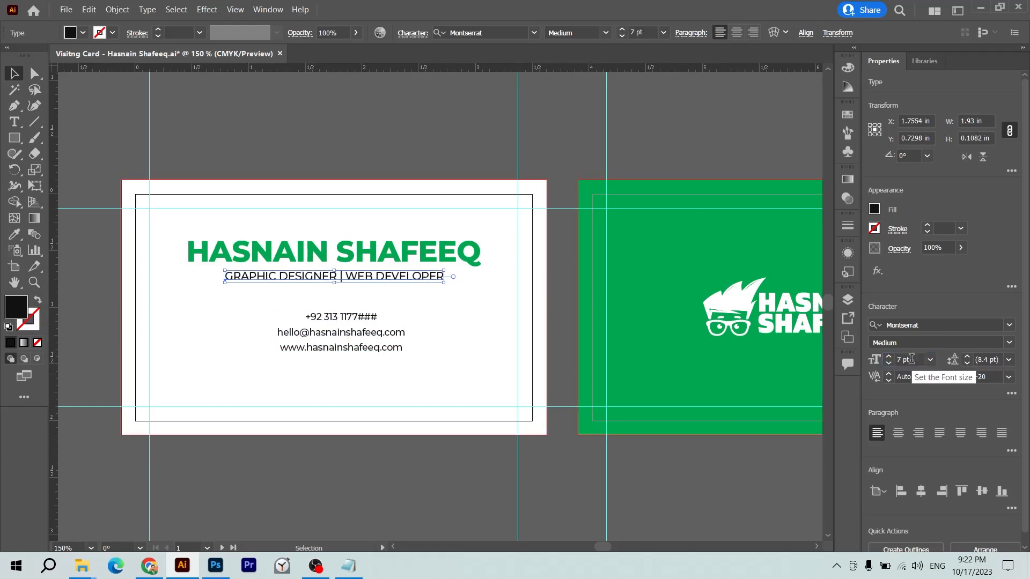
click(911, 359)
key(Up)
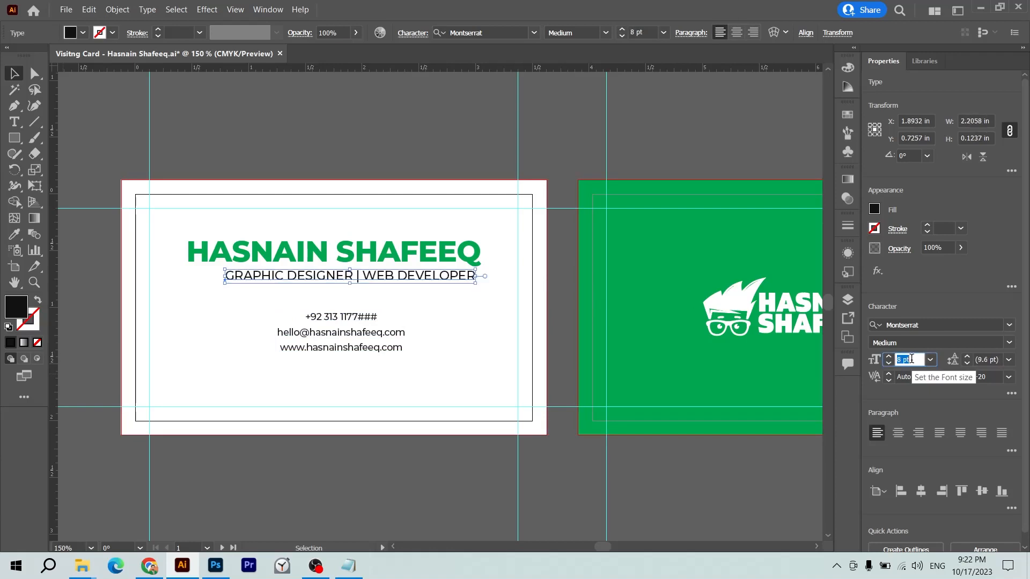
- Set the green name heading to 20 pt
click(452, 250)
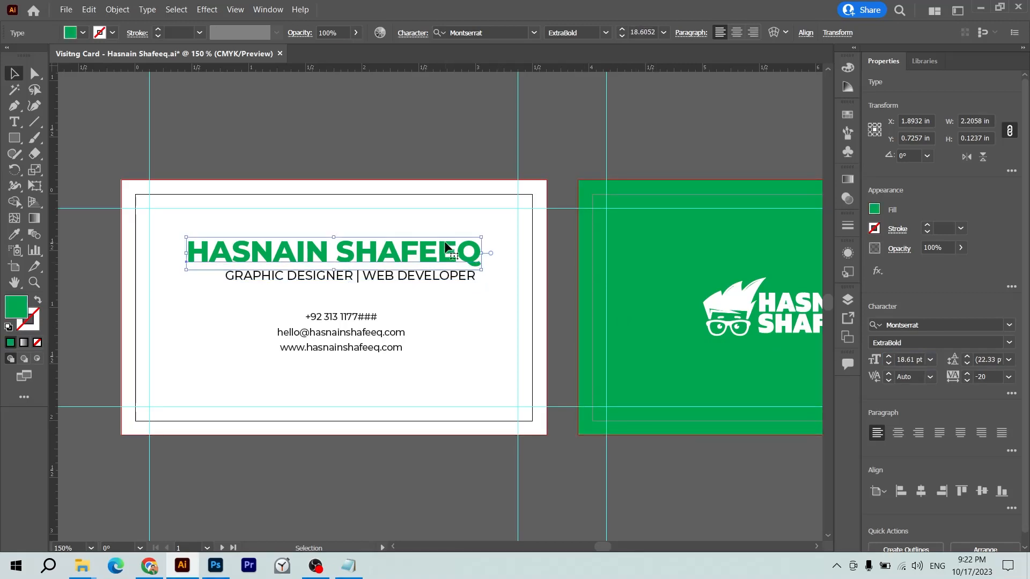
click(910, 359)
text(20)
key(Return)
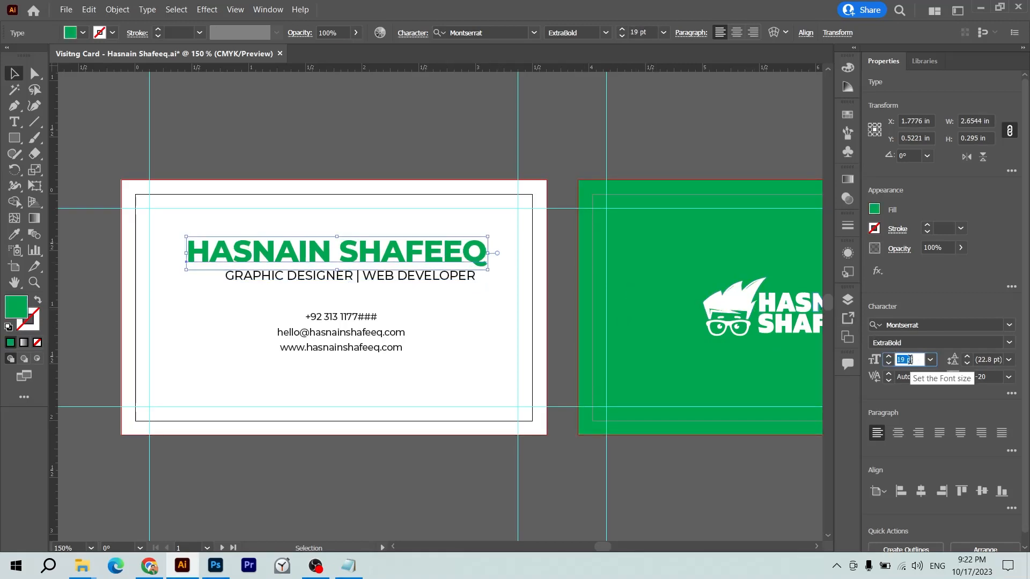
key(Return)
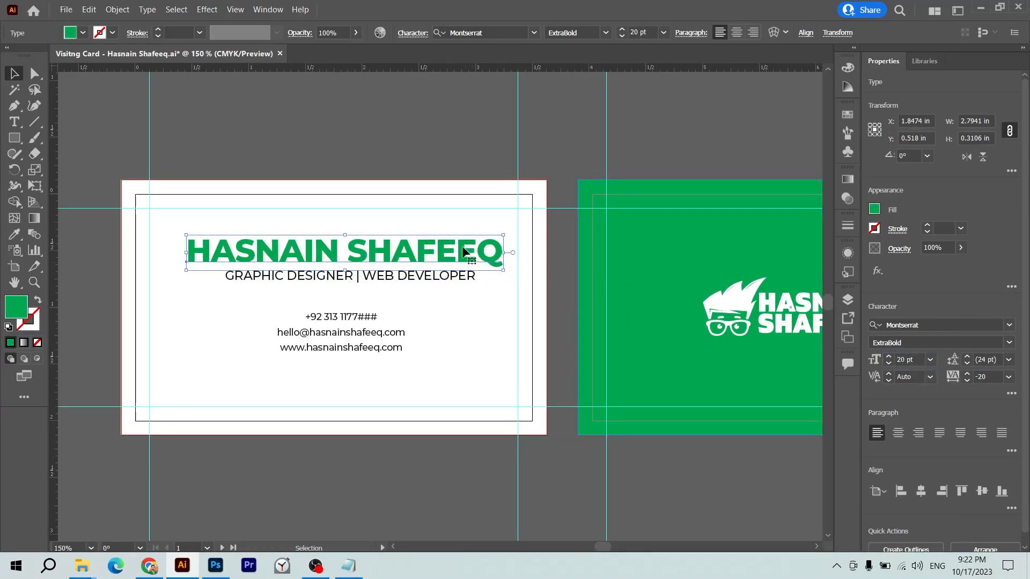
click(470, 277)
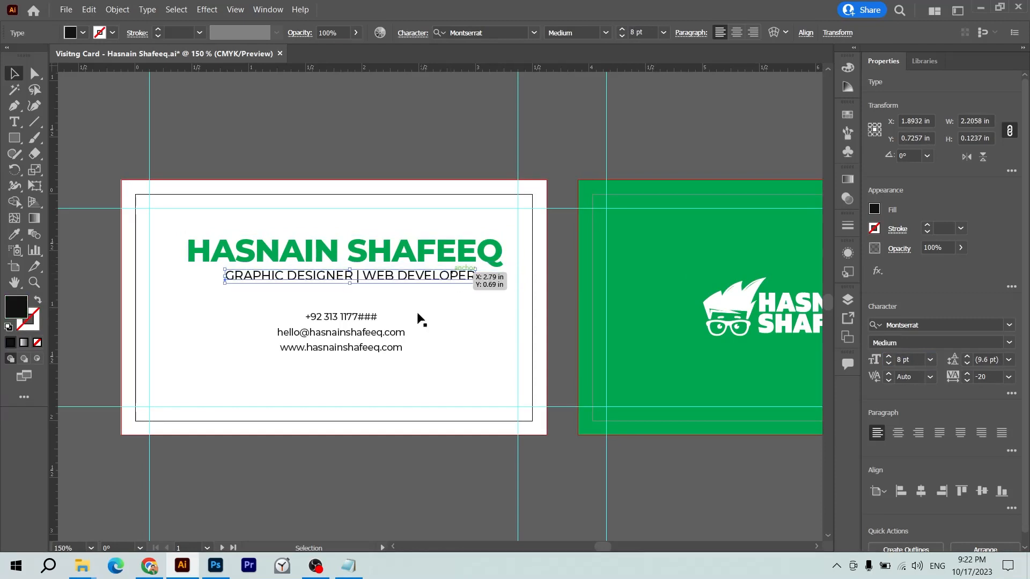
click(344, 335)
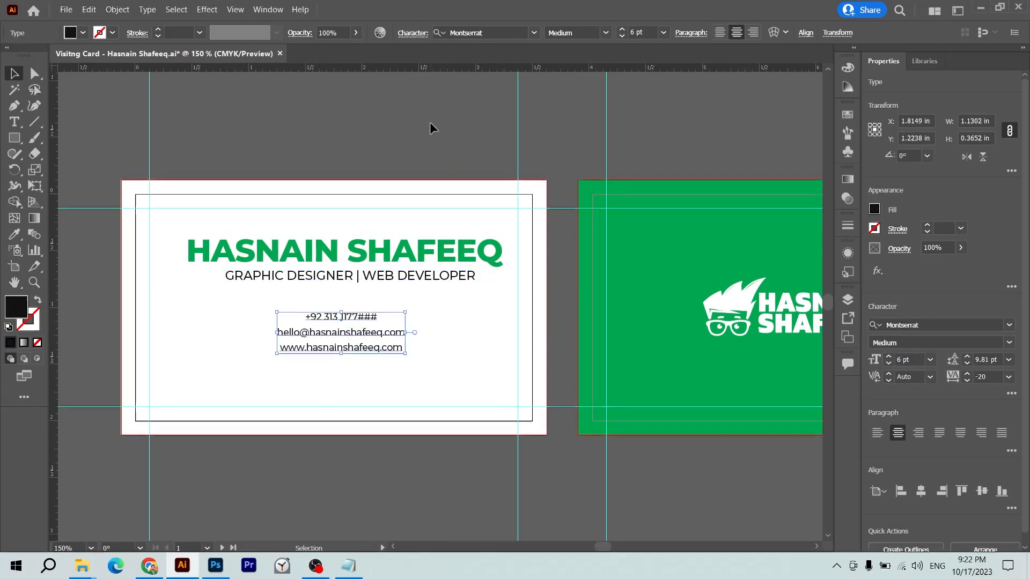
- Marquee-select the name, subtitle and contacts with the white card and align them to the horizontal centre
drag(430, 122, 414, 133)
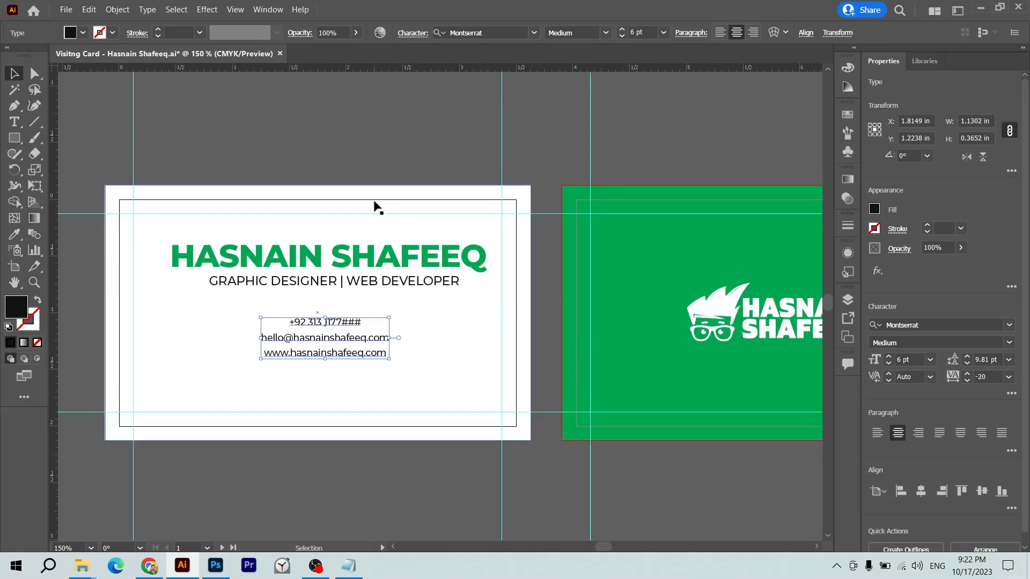
drag(404, 111, 282, 502)
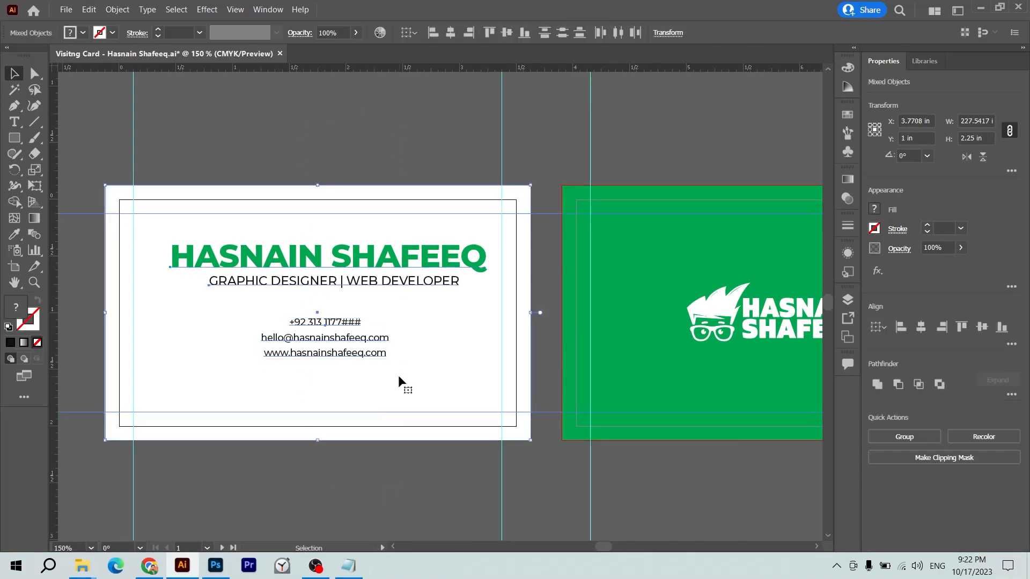
click(928, 330)
click(348, 153)
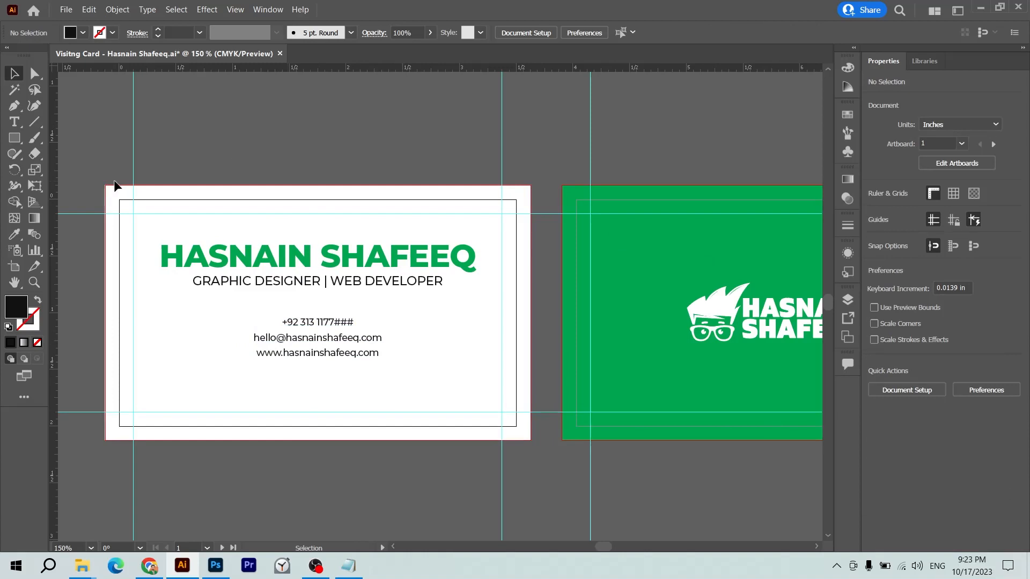
- Draw a short horizontal divider below the website line and set its stroke colour values to 0
click(34, 122)
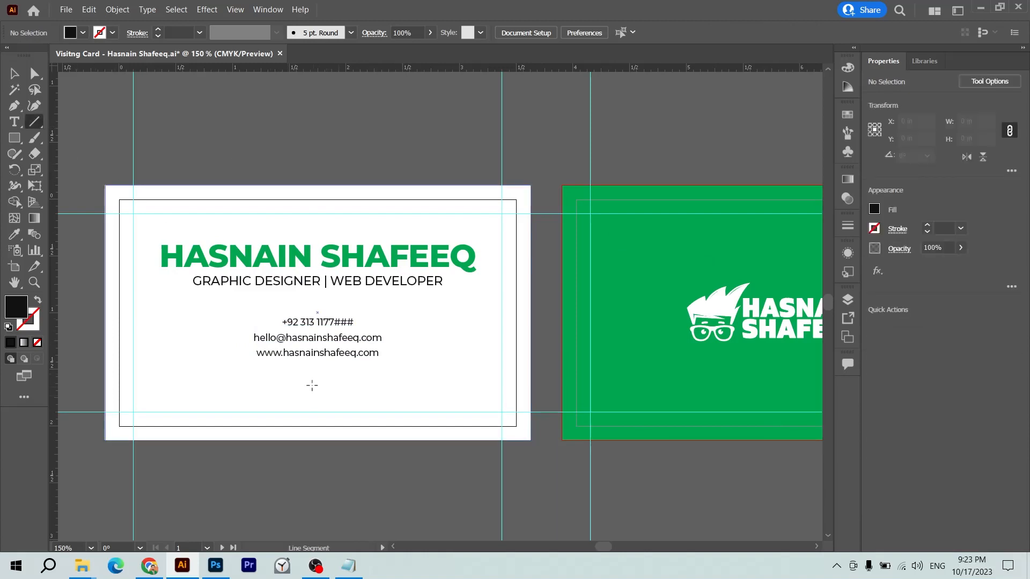
drag(286, 374, 337, 382)
key(v)
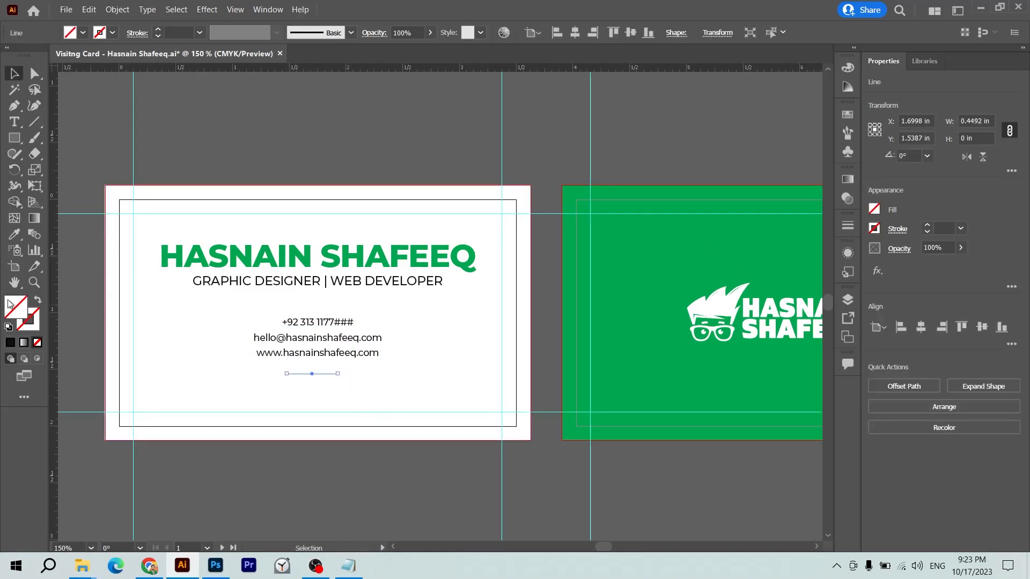
double_click(28, 320)
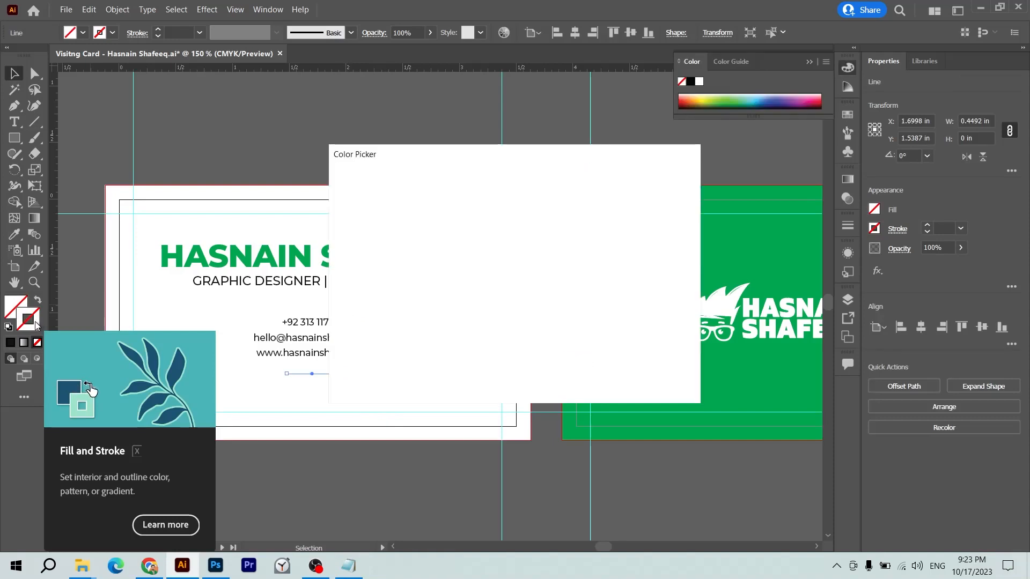
key(Tab)
key(Tab)
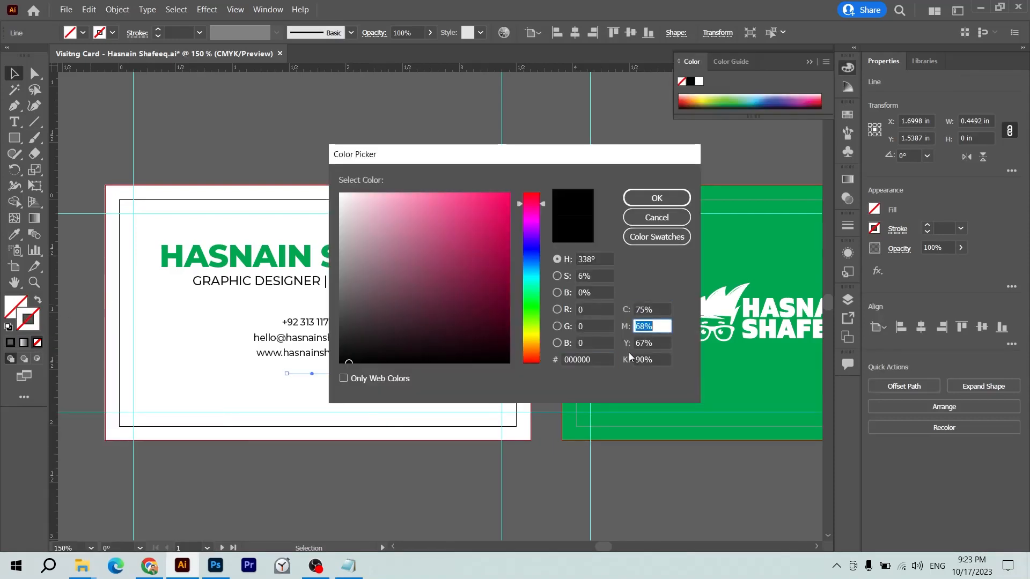
key(shift+Tab)
text(0)
key(Tab)
text(0)
key(Tab)
key(Tab)
text(0)
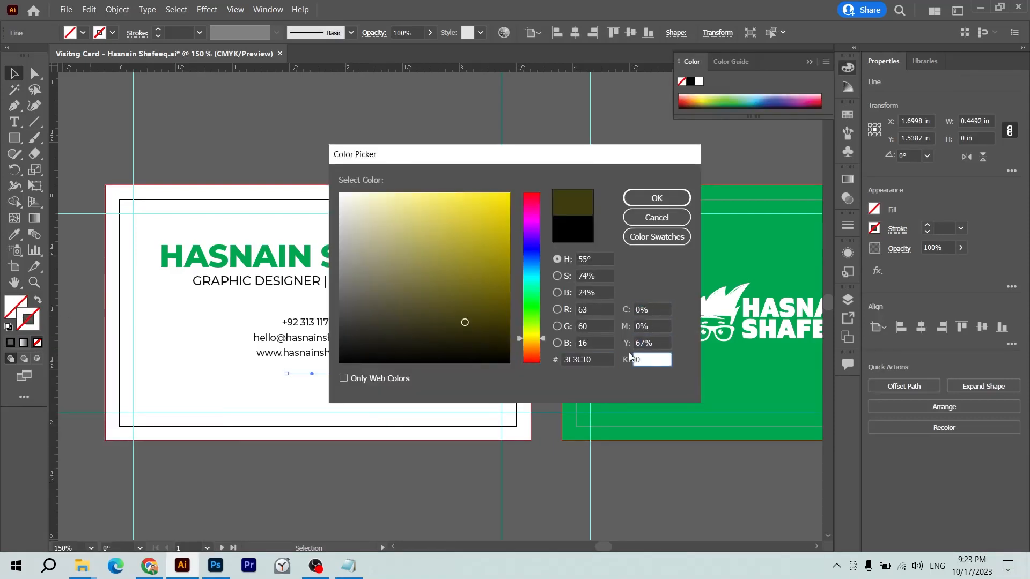
key(shift+Tab)
text(0)
key(Tab)
text(0)
key(Return)
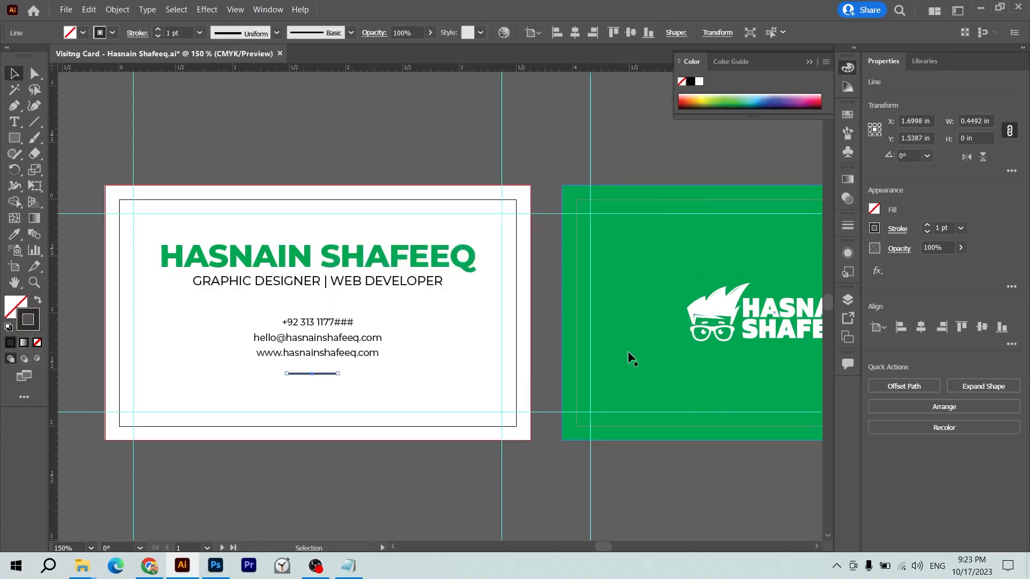
- Centre the divider line horizontally on the white card
shift+click(418, 385)
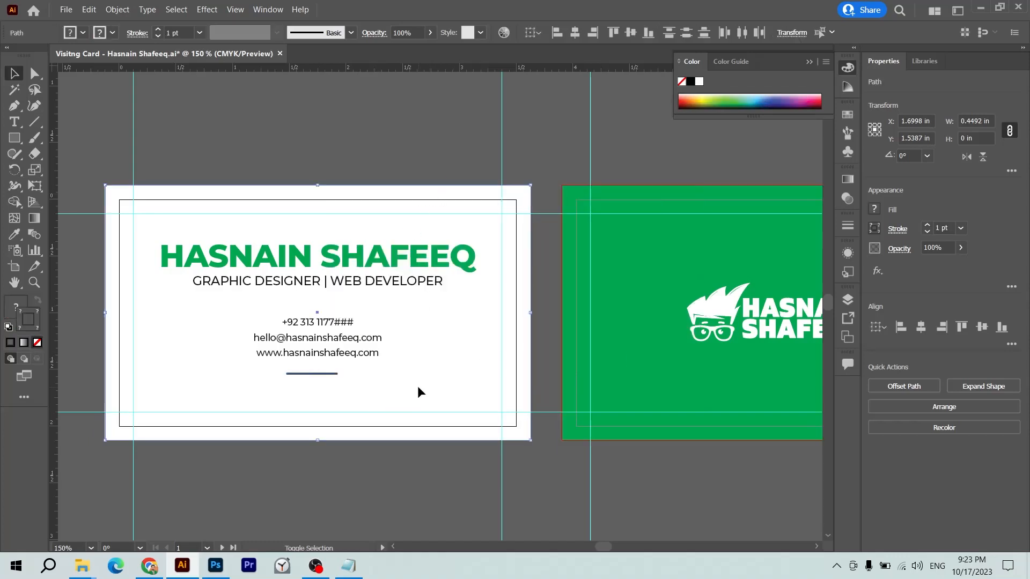
click(924, 326)
click(404, 465)
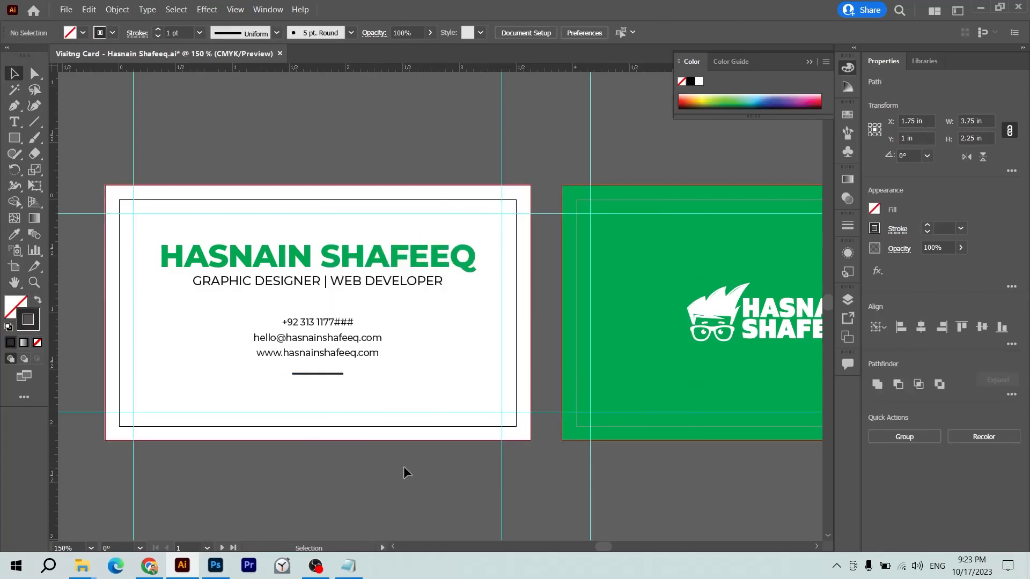
click(327, 370)
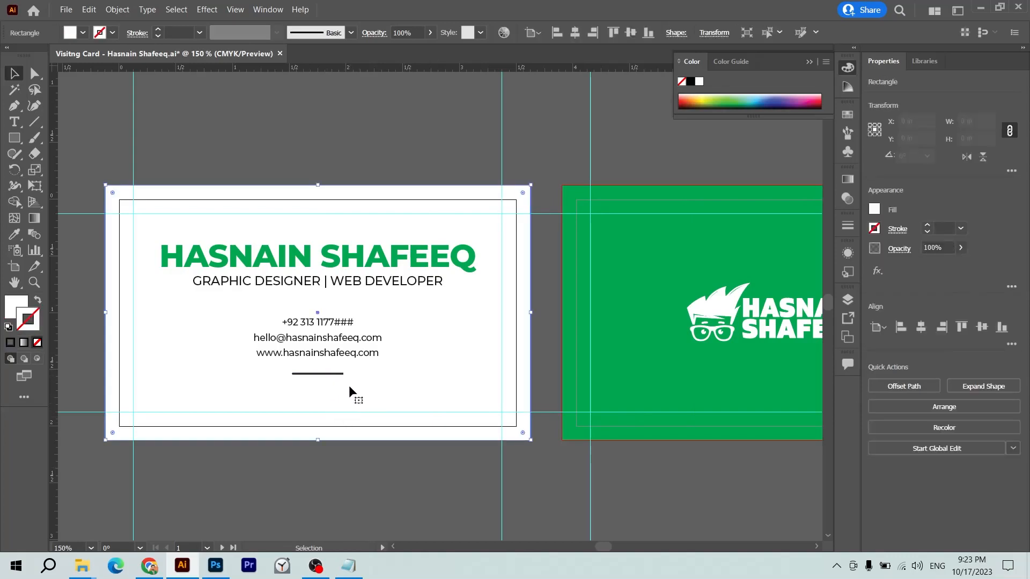
click(333, 374)
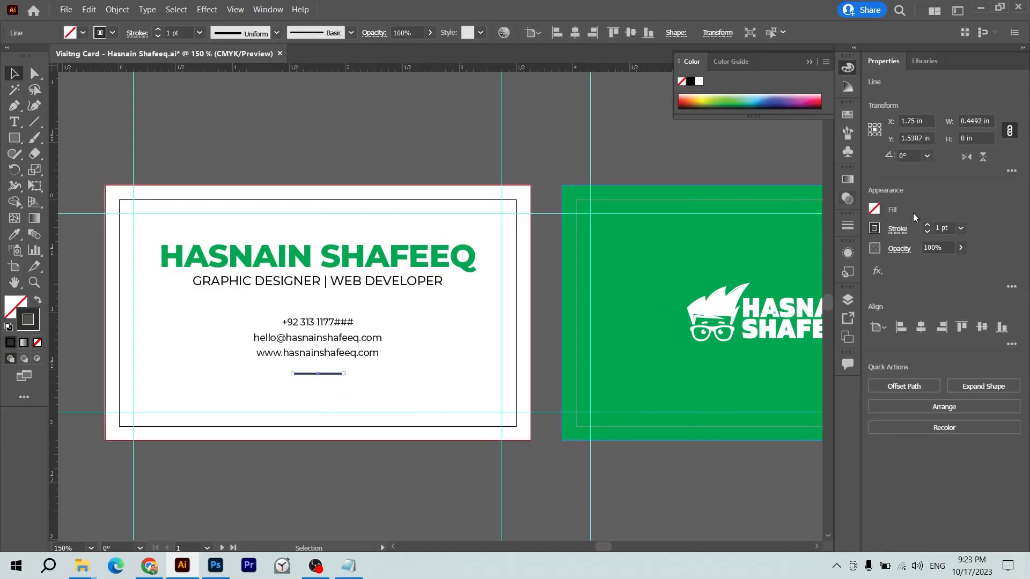
- Thin the divider's stroke weight to 0.75 pt, then to 0.5 pt
click(943, 228)
text(.75)
key(Return)
click(432, 481)
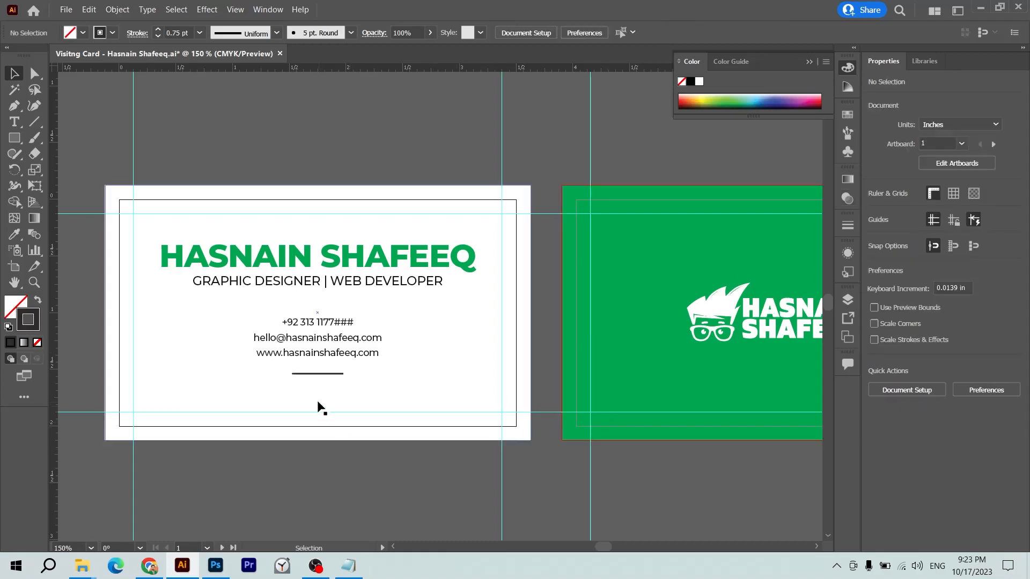
click(320, 373)
click(946, 228)
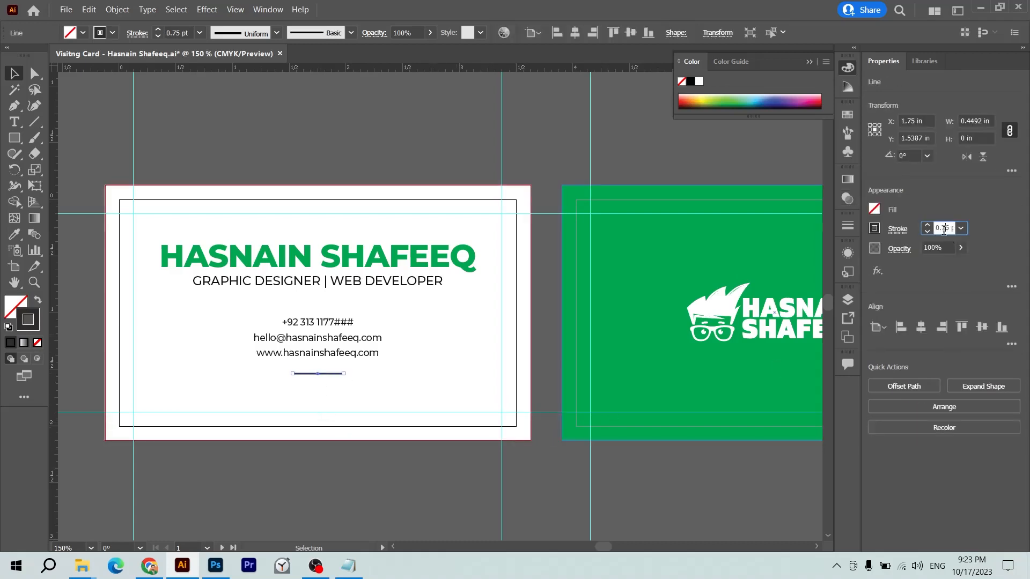
text(.5)
key(Return)
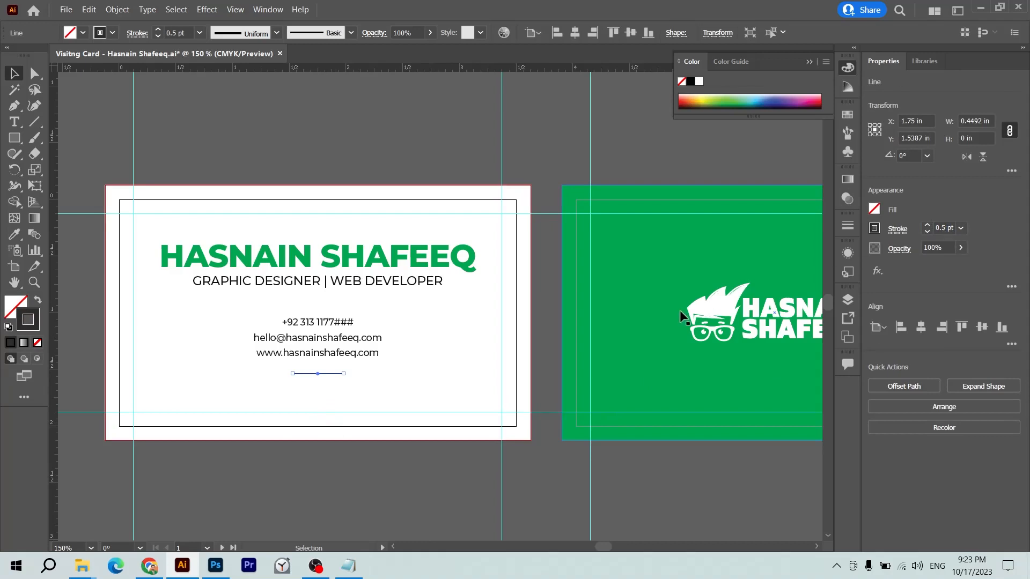
click(438, 461)
- Nudge the divider up and copy the contact text below it, replacing it with the social handle
drag(322, 373, 322, 369)
drag(324, 341, 324, 401)
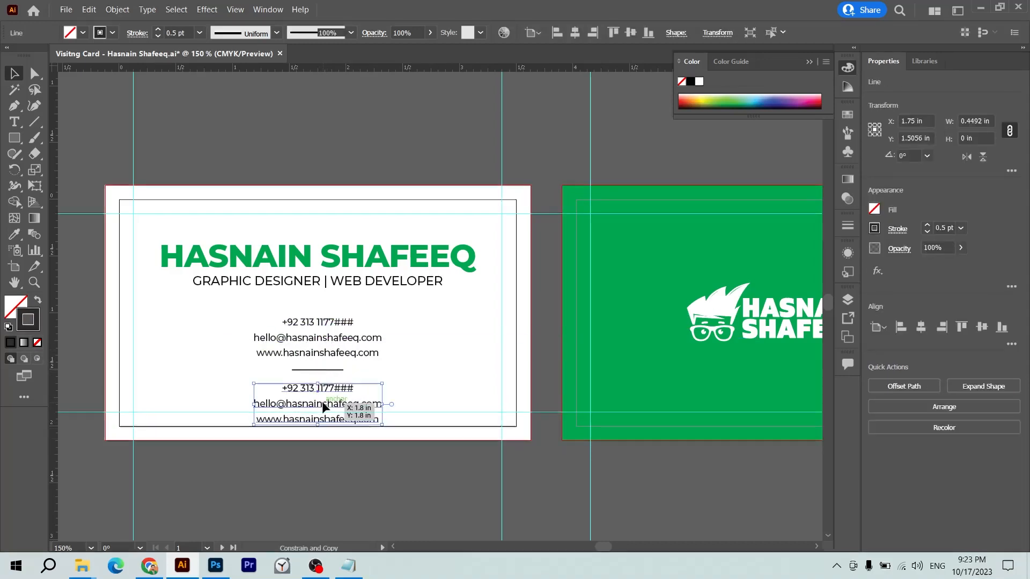
double_click(324, 401)
key(ctrl+a)
text(@)
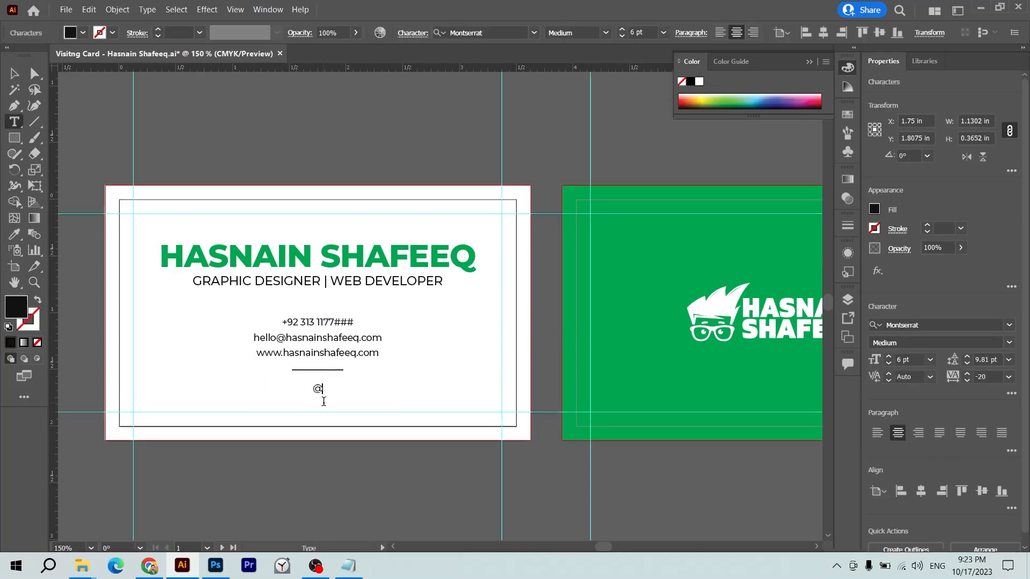
text(hasnai)
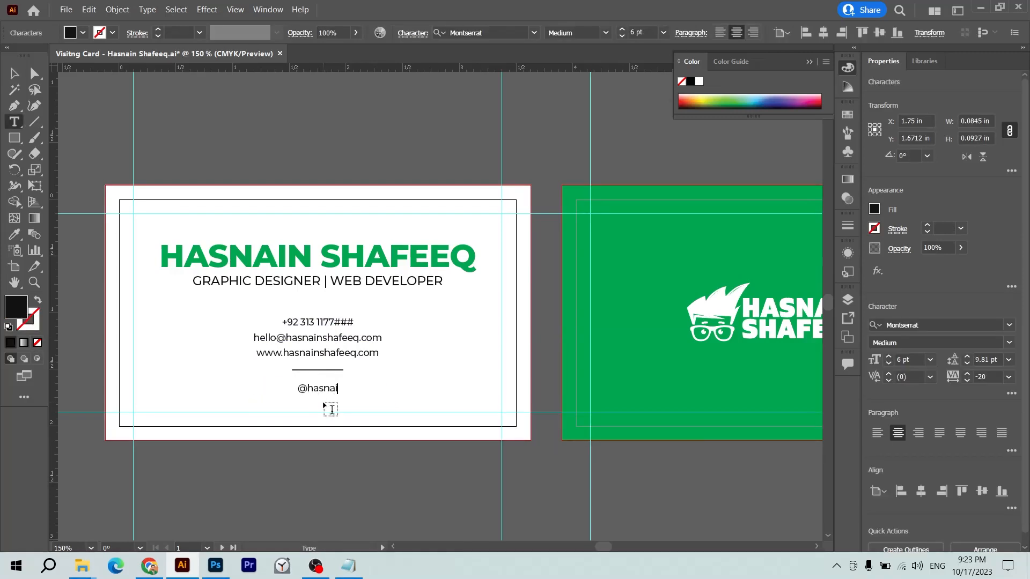
text(nshafeeq)
key(Escape)
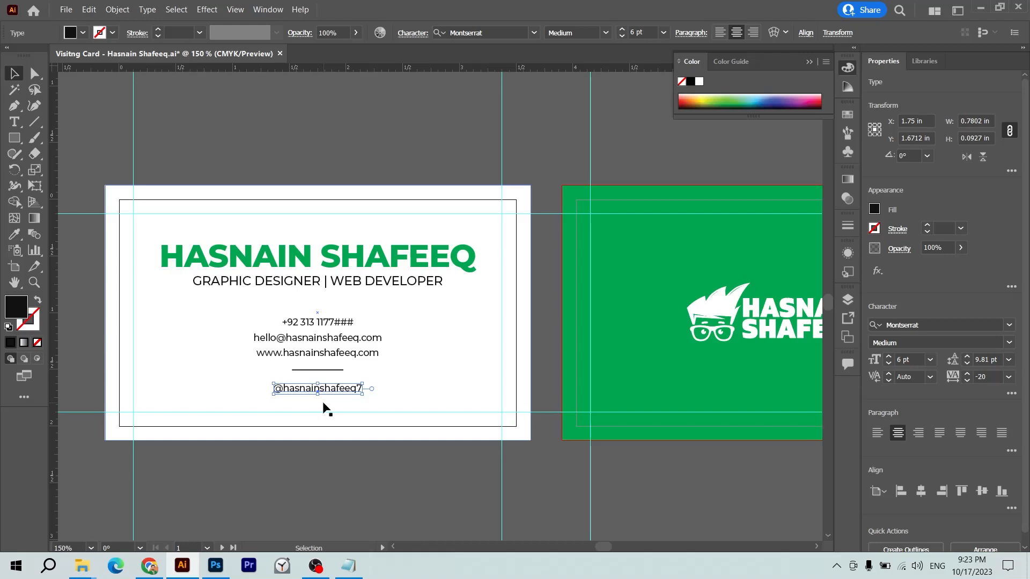
double_click(323, 391)
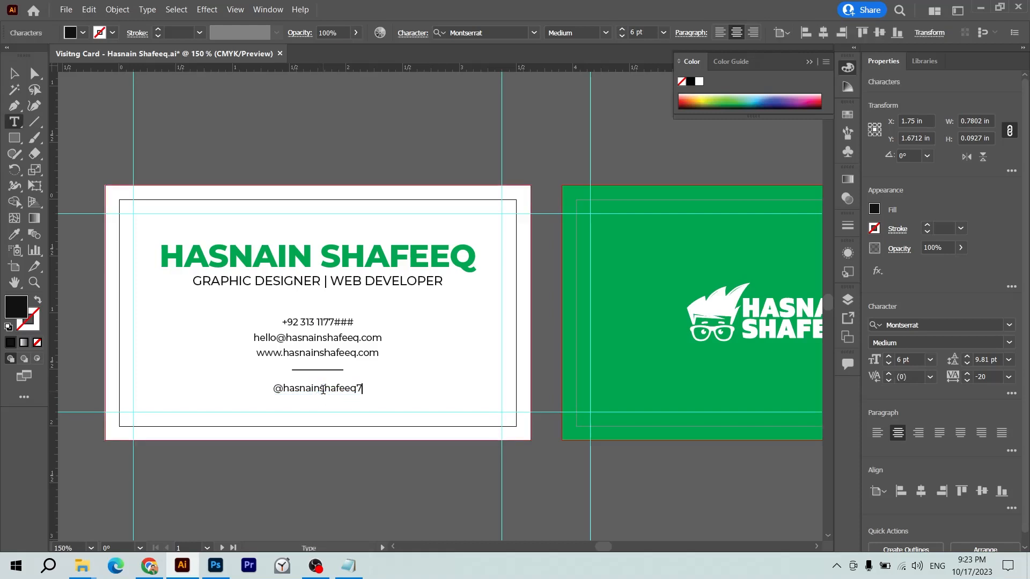
key(Escape)
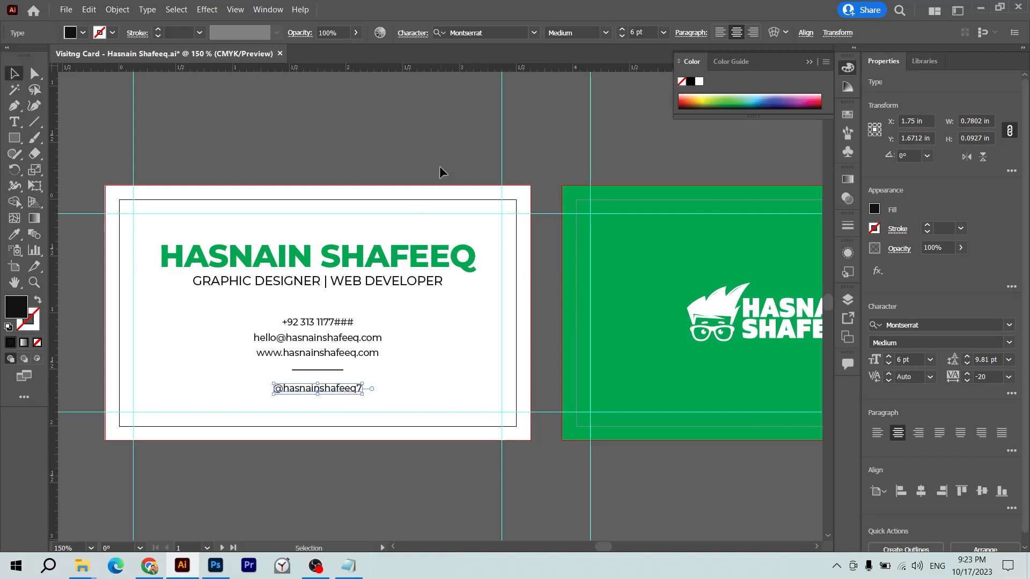
click(433, 150)
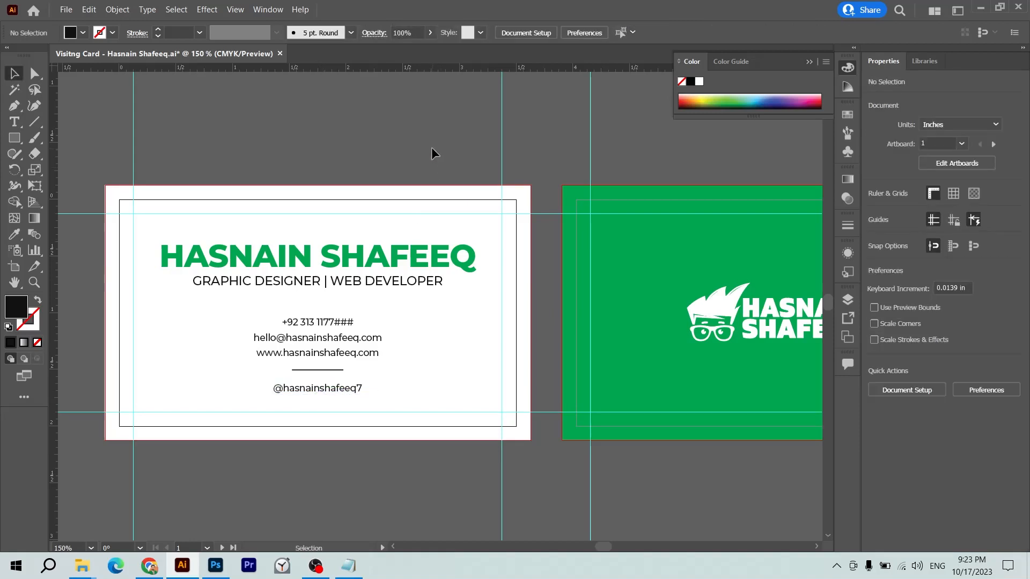
- Open Back.png from the VCard folder and snip its row of social icons
key(super+e)
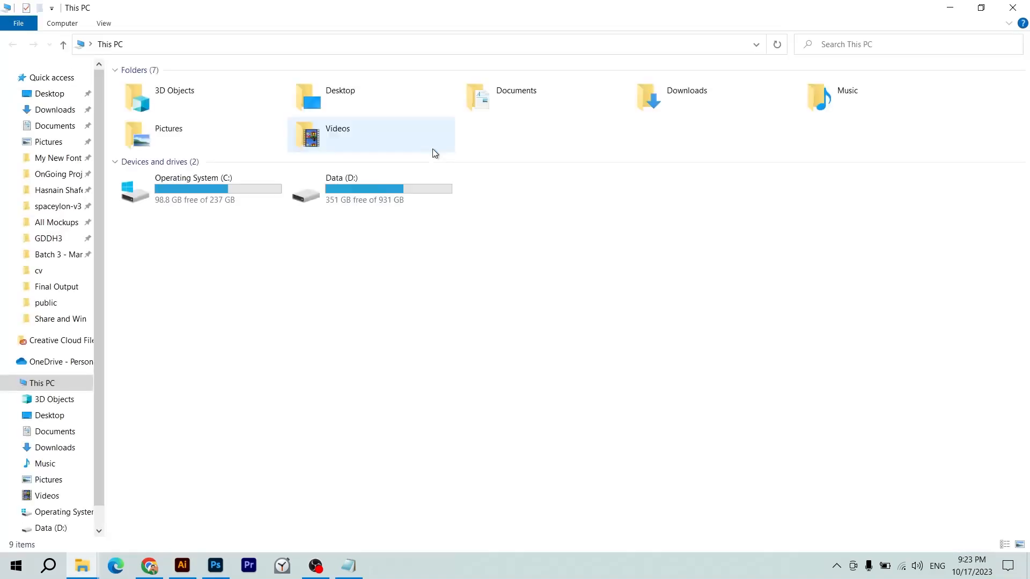
click(64, 194)
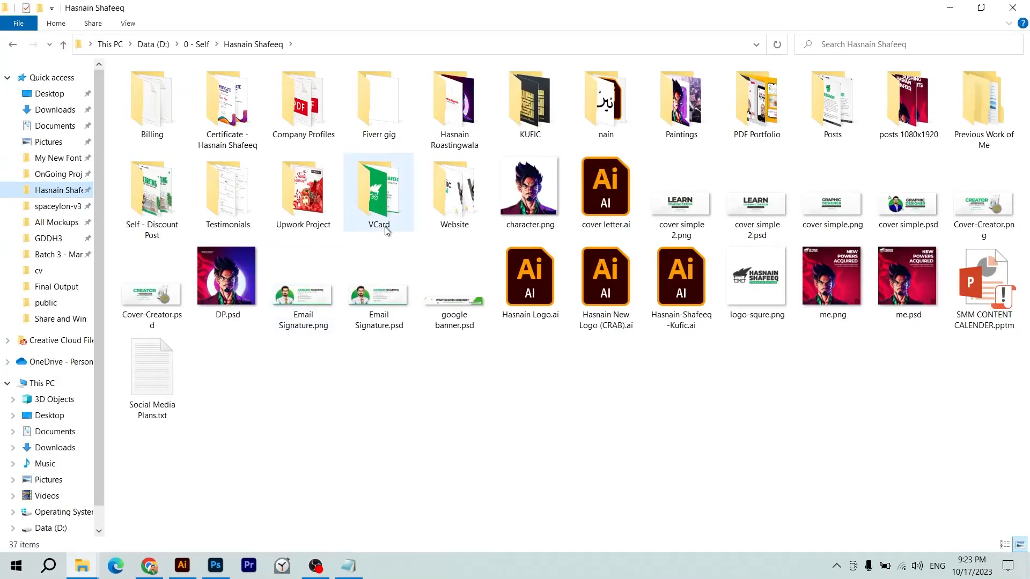
click(345, 194)
double_click(345, 195)
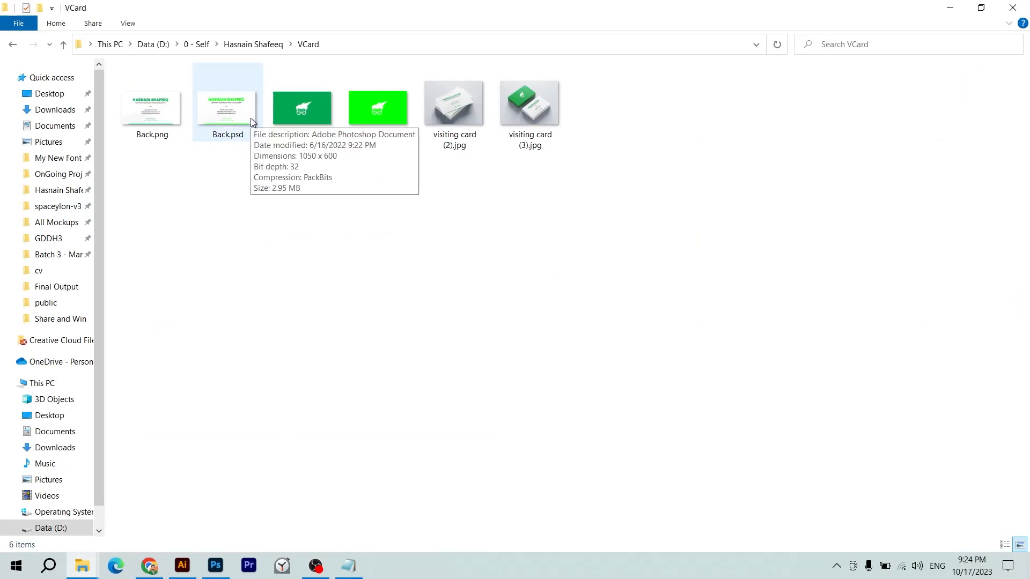
double_click(143, 117)
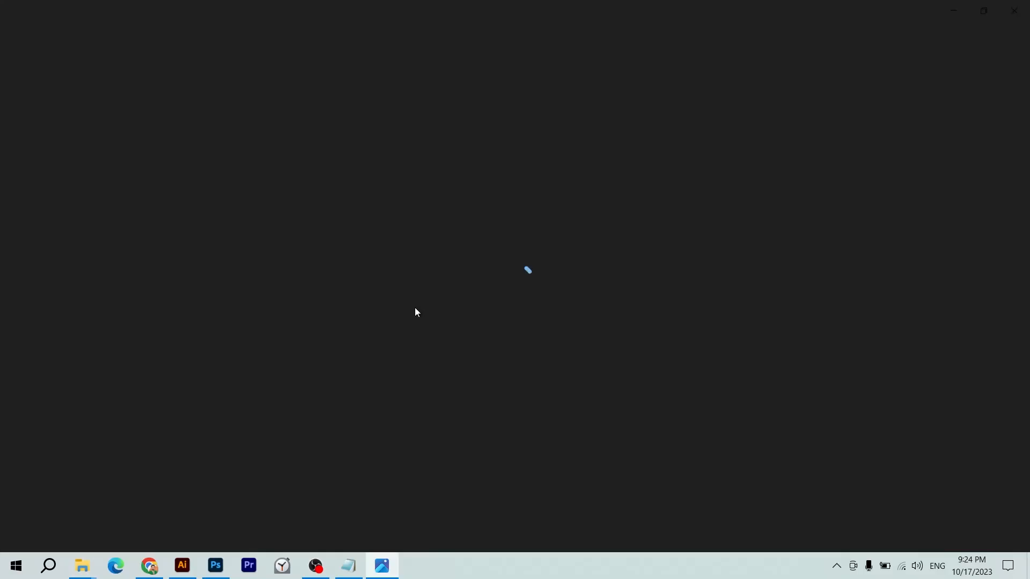
key(super+shift+s)
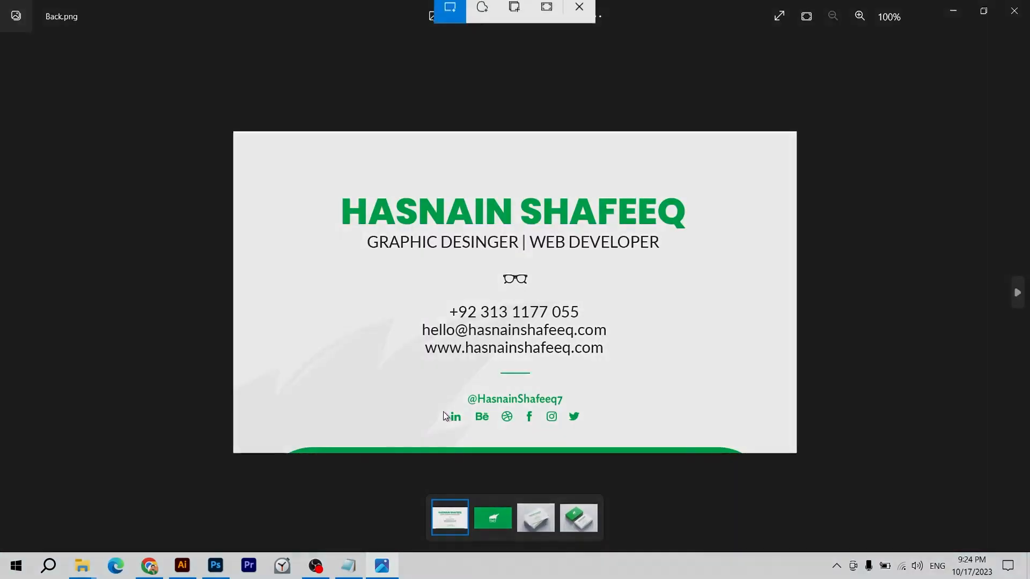
drag(439, 406, 581, 424)
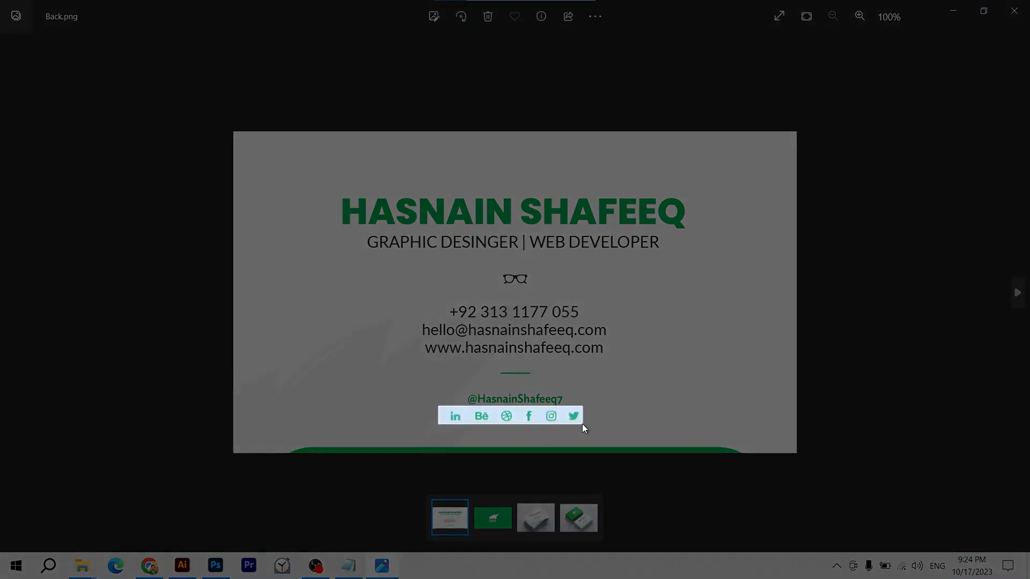
key(alt+Tab)
key(alt+Tab)
key(Tab)
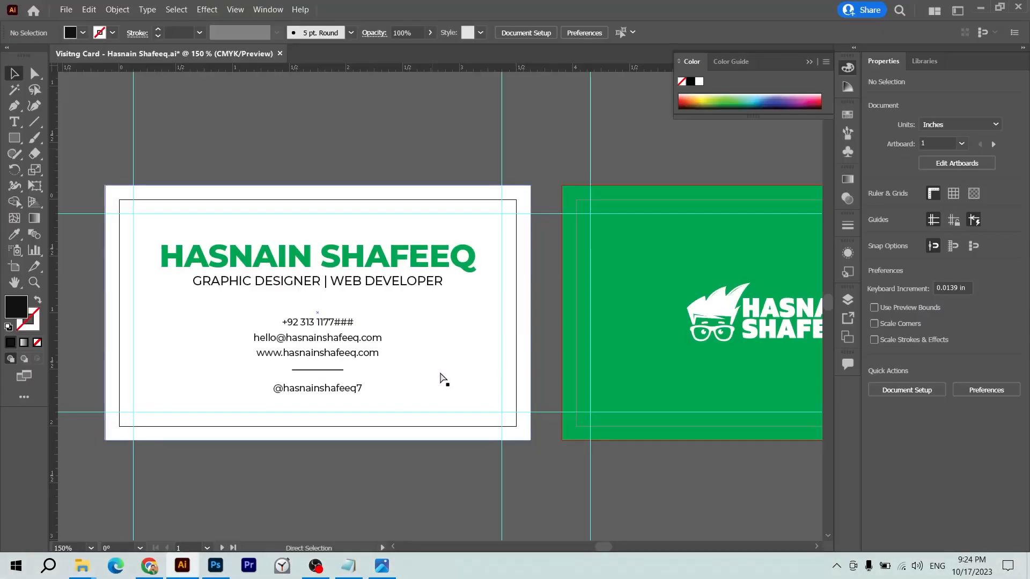
- Paste the social icons, scale them down, and place them below the handle
key(ctrl+v)
drag(659, 305, 356, 388)
key(ctrl+equal)
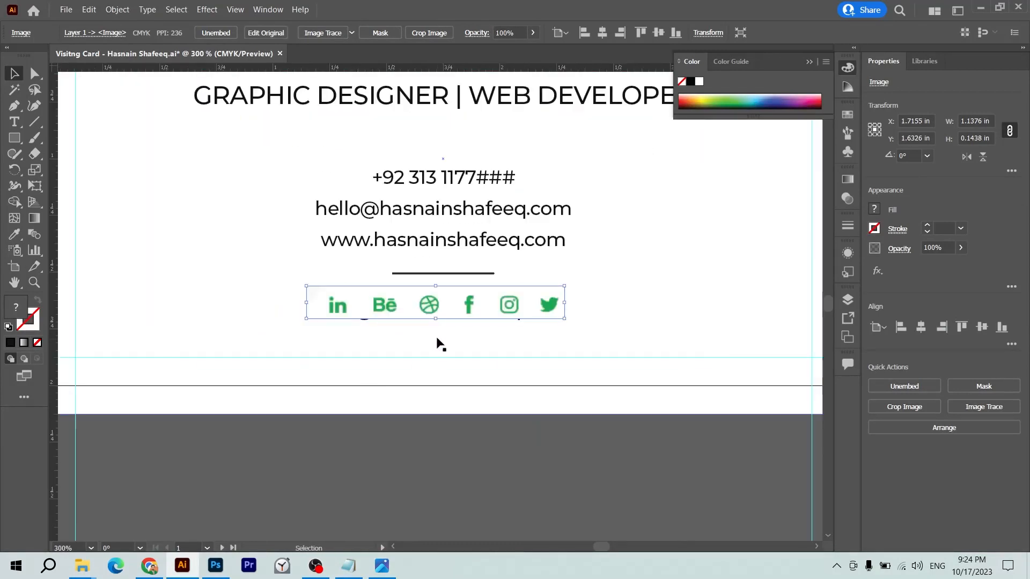
drag(440, 302, 447, 346)
click(444, 308)
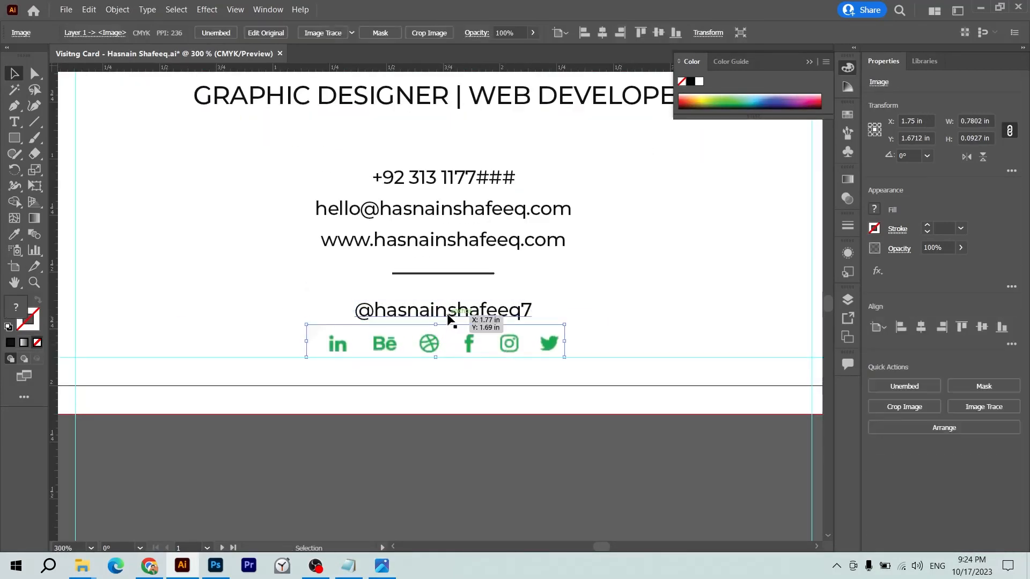
- Colour the handle text with the card's green and make it SemiBold
click(450, 311)
key(i)
scroll(451, 301, right, 5)
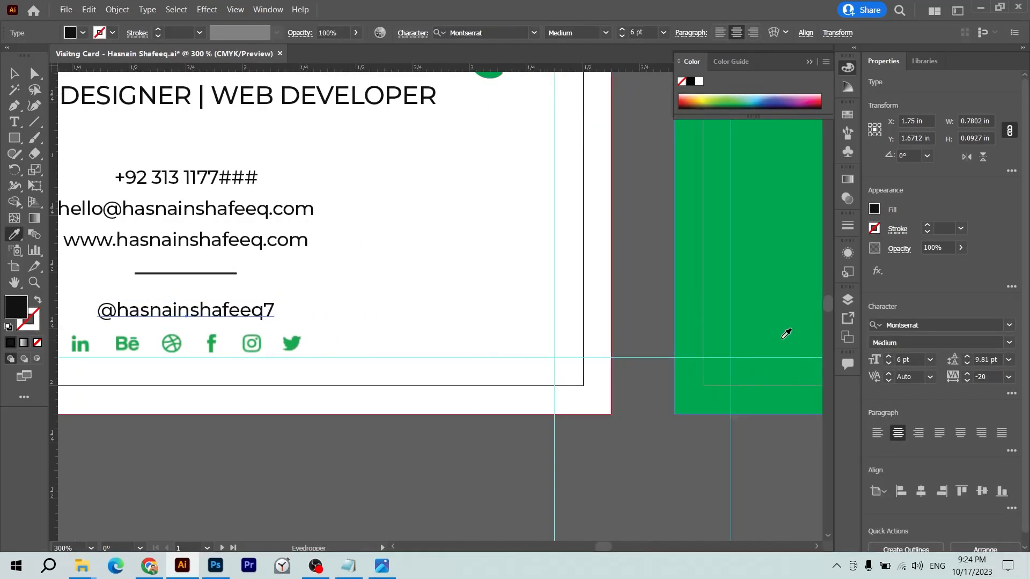
click(786, 334)
key(v)
scroll(397, 324, left, 5)
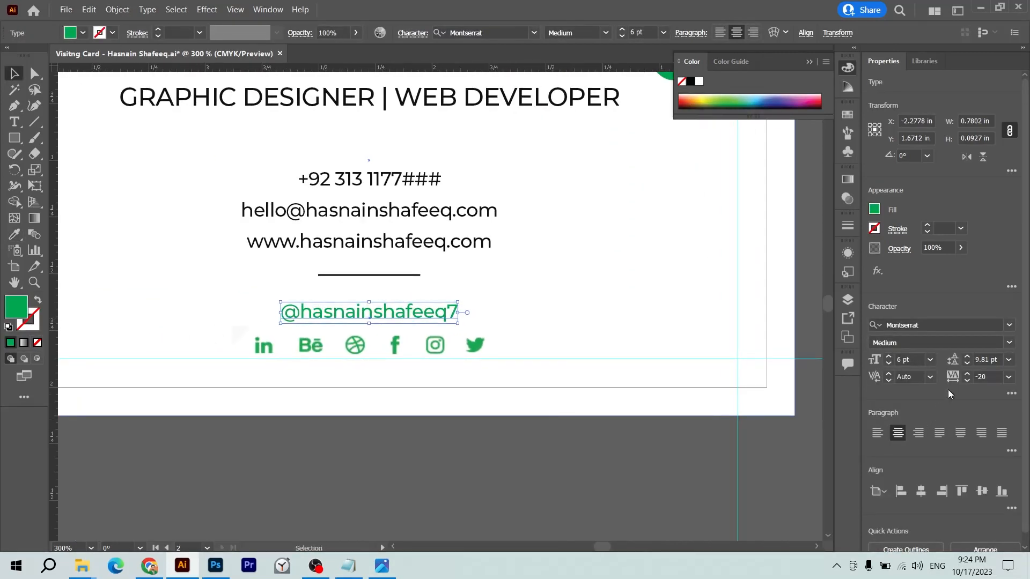
click(1011, 344)
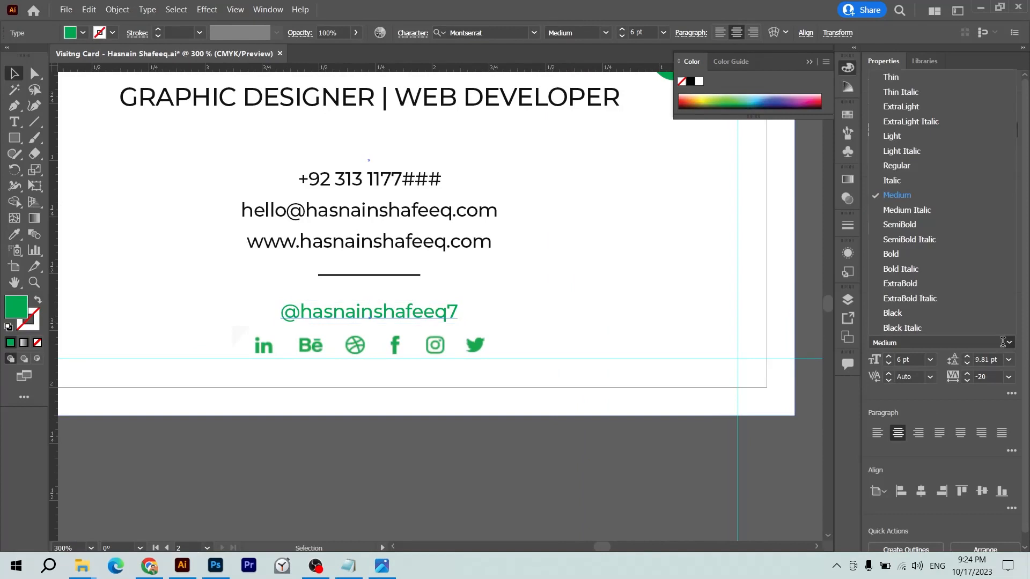
click(922, 224)
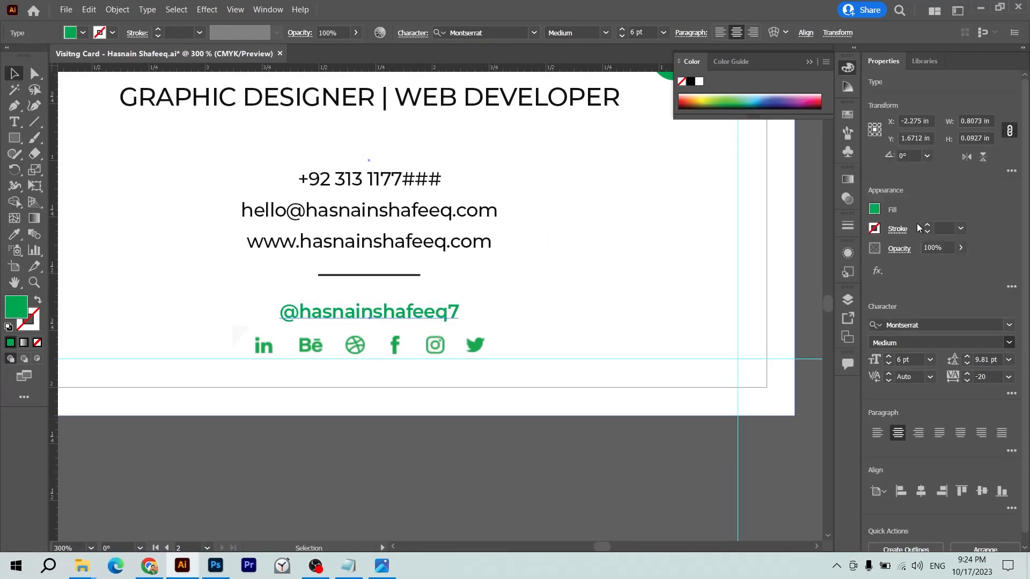
click(536, 447)
key(ctrl+minus)
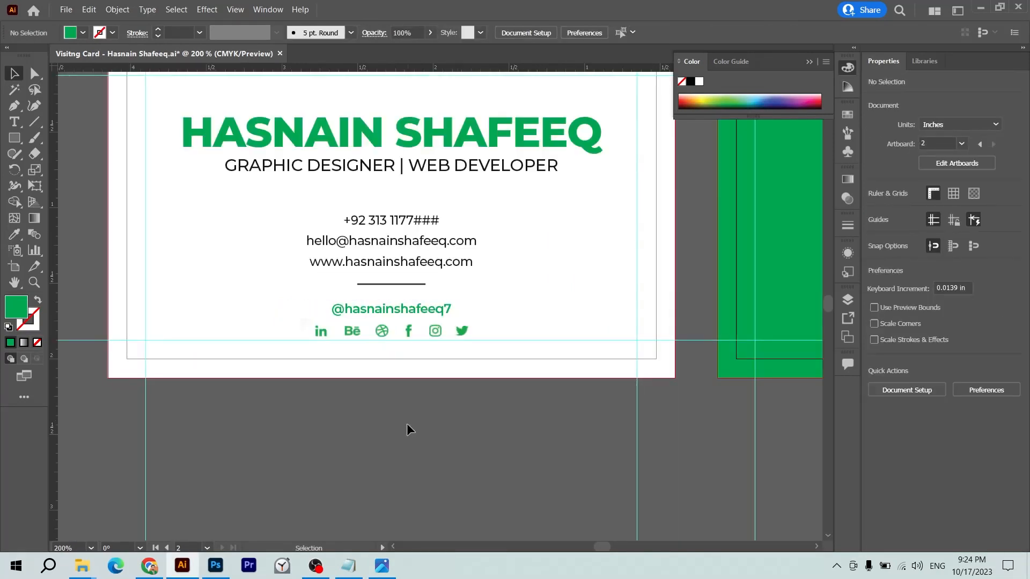
- Nudge the handle and social icons up slightly
click(397, 309)
shift+click(429, 330)
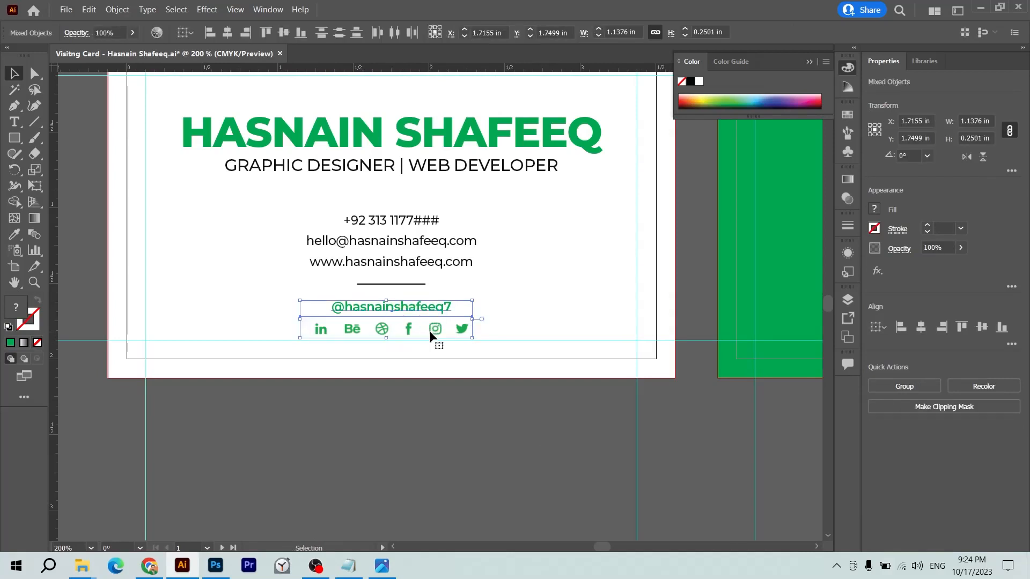
key(Up)
key(Up)
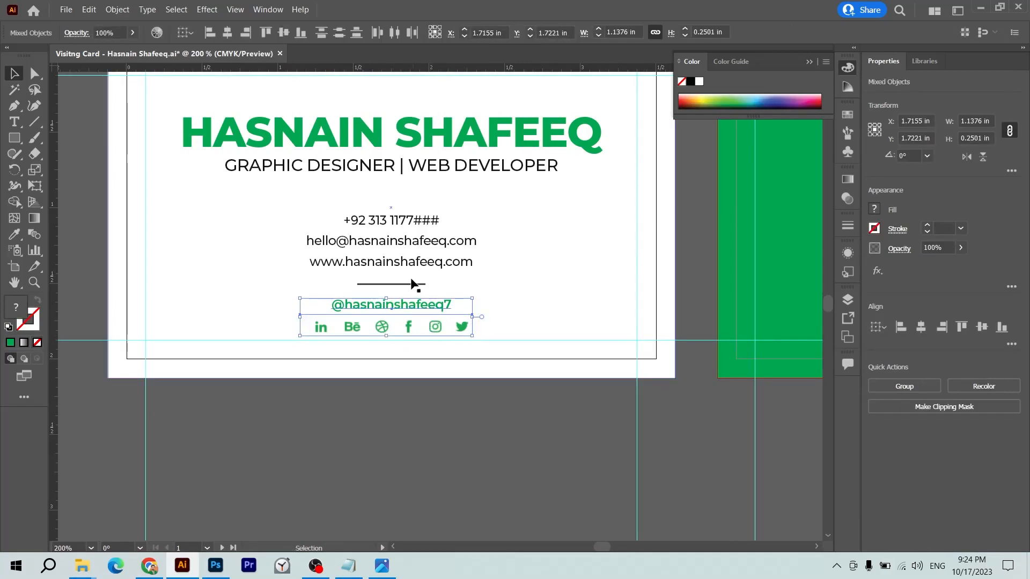
key(ctrl+minus)
key(ctrl+minus)
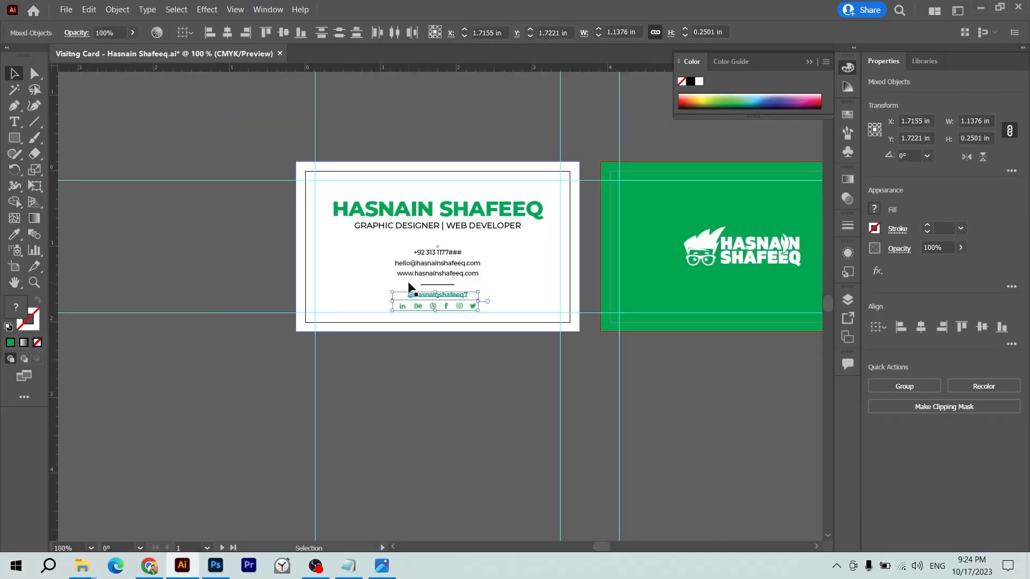
drag(387, 359, 495, 129)
click(556, 256)
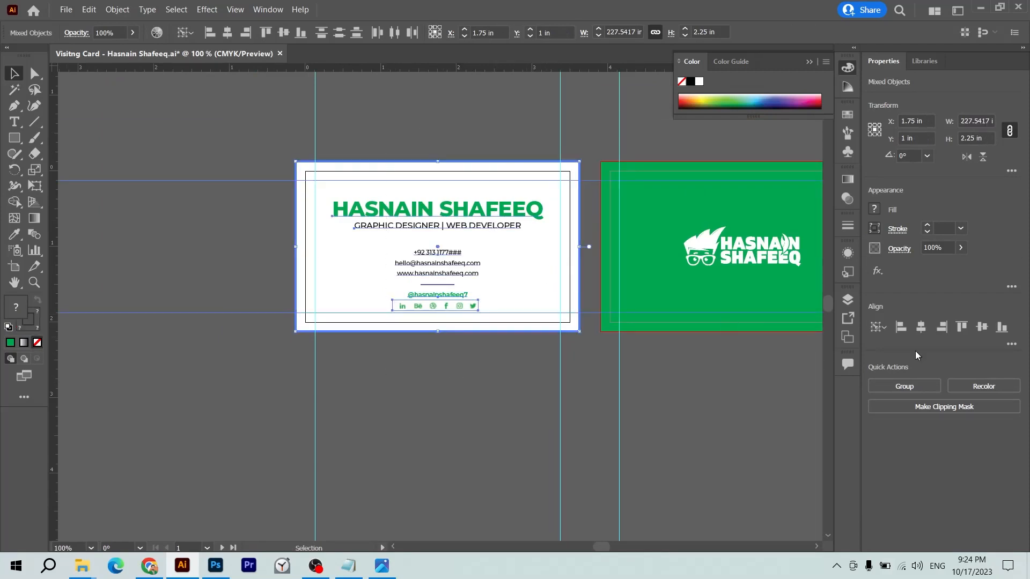
click(422, 400)
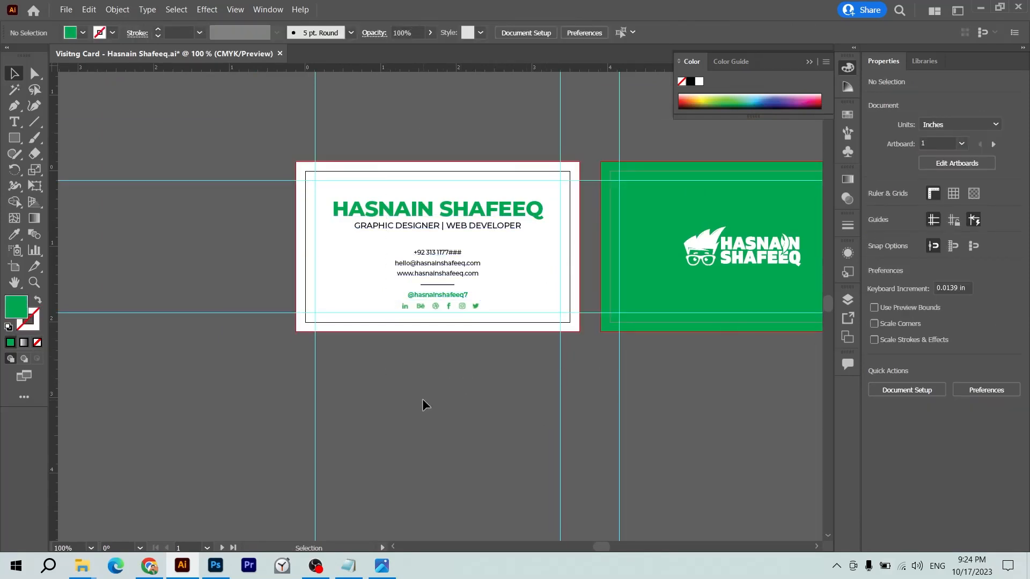
key(ctrl+plus)
scroll(423, 402, up, 3)
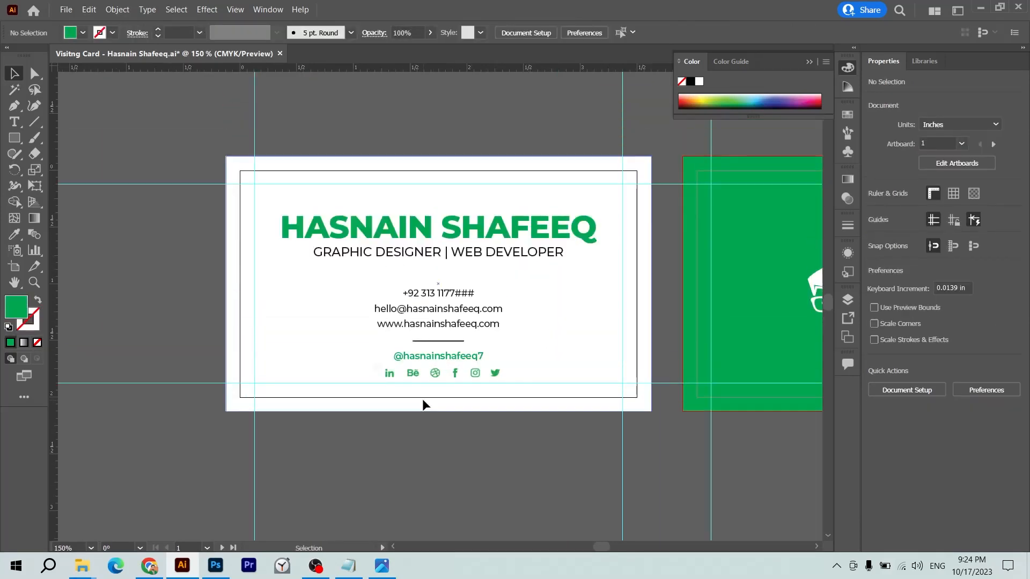
- Move the contacts, divider, handle and icons up, then group them with the name and subtitle
click(441, 369)
shift+click(474, 356)
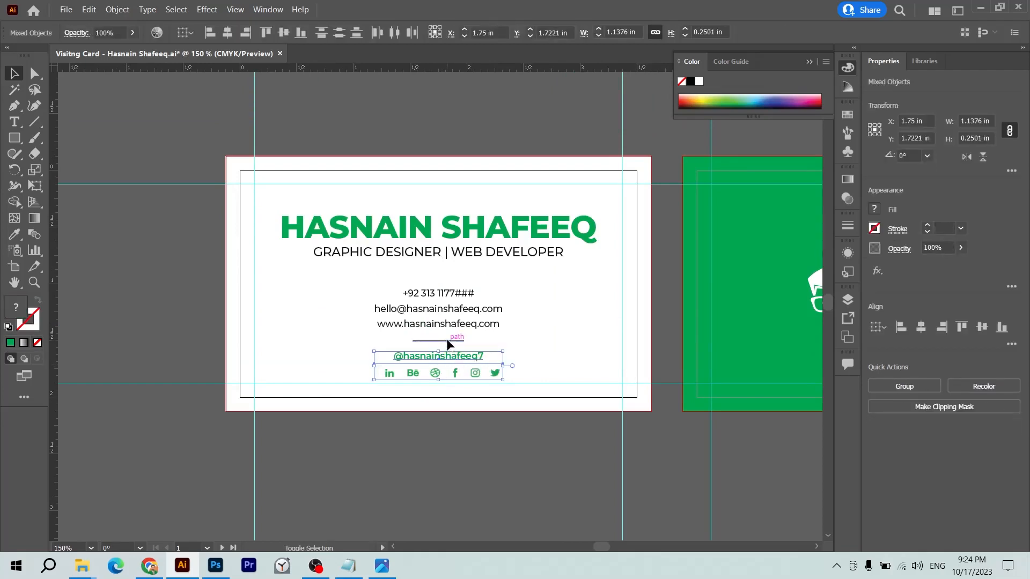
shift+click(446, 341)
shift+click(451, 325)
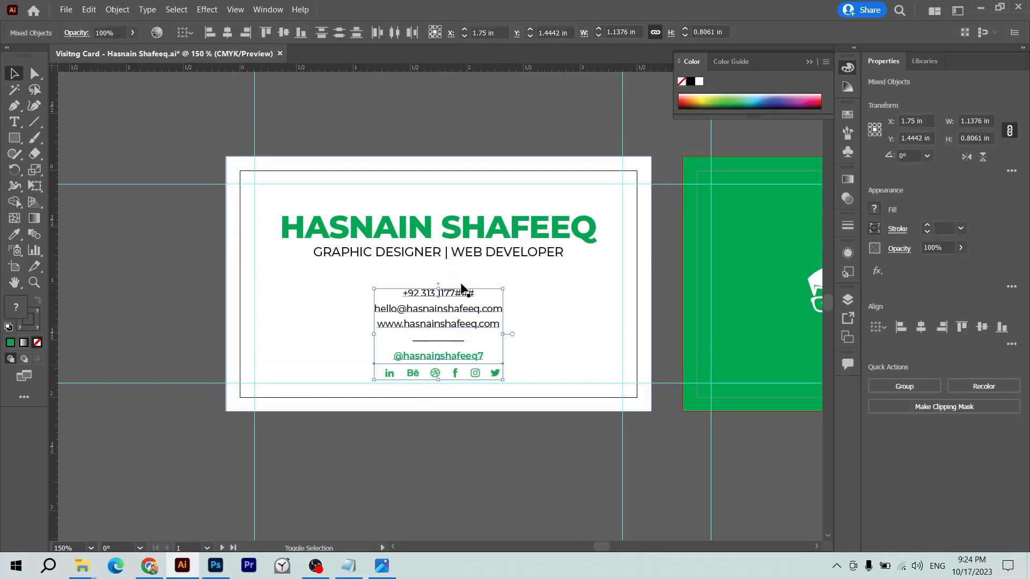
key(Up)
key(Up)
key(Up)
key(Up)
key(Up)
key(Up)
key(Up)
key(Up)
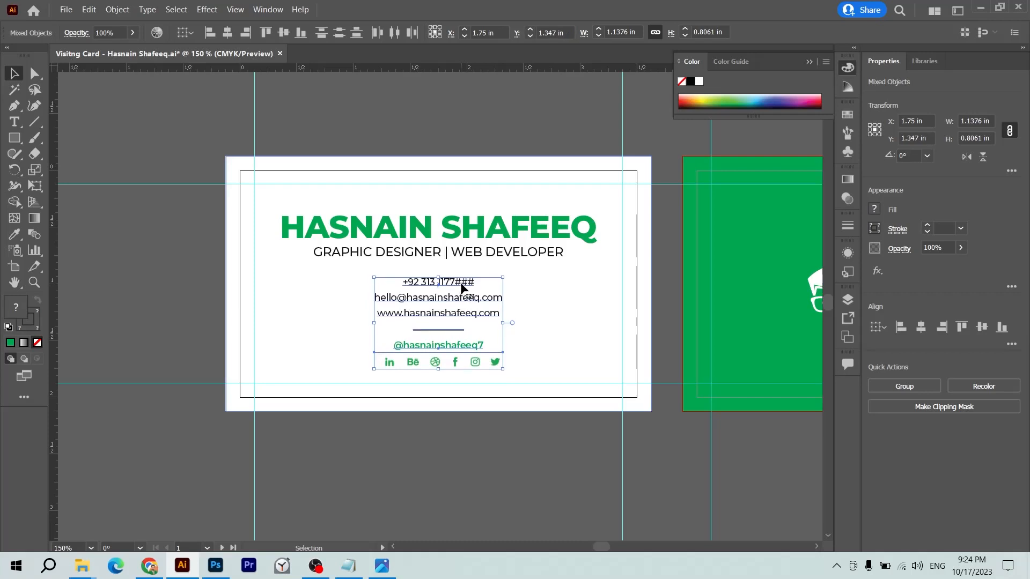
shift+click(468, 252)
shift+click(470, 231)
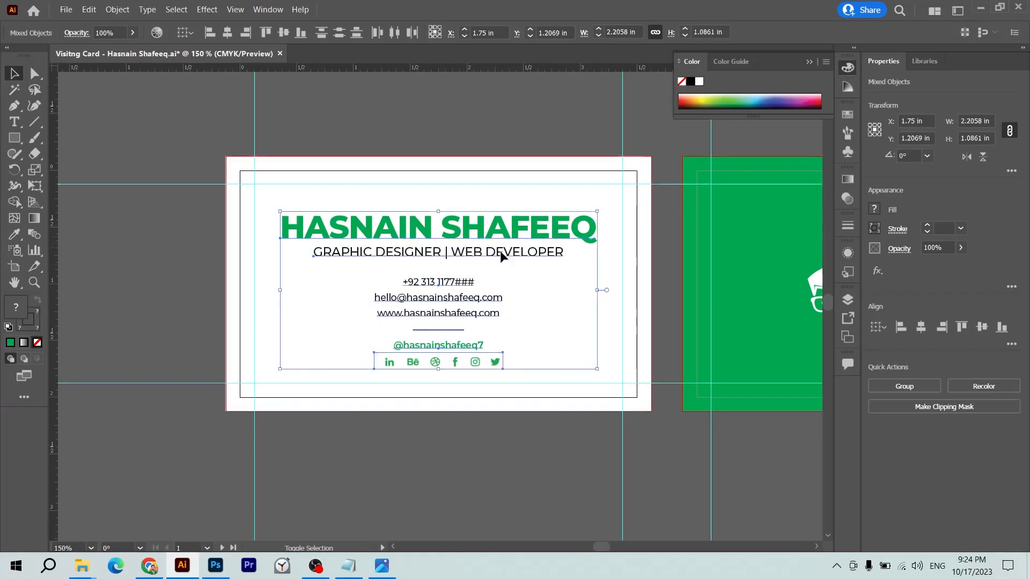
key(ctrl+g)
- Centre the grouped text block vertically on the white card background
click(517, 121)
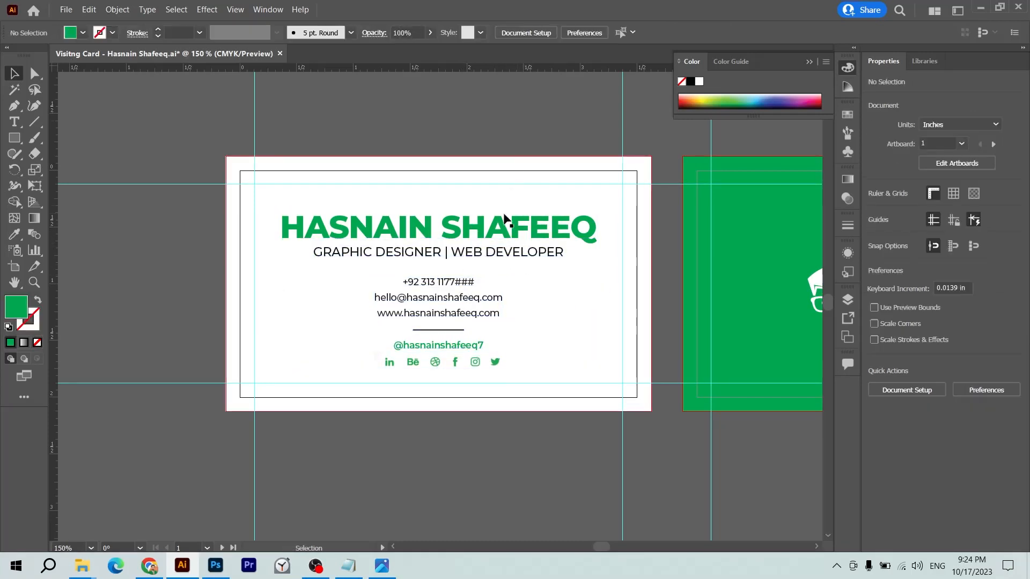
drag(497, 221, 283, 226)
key(ctrl+z)
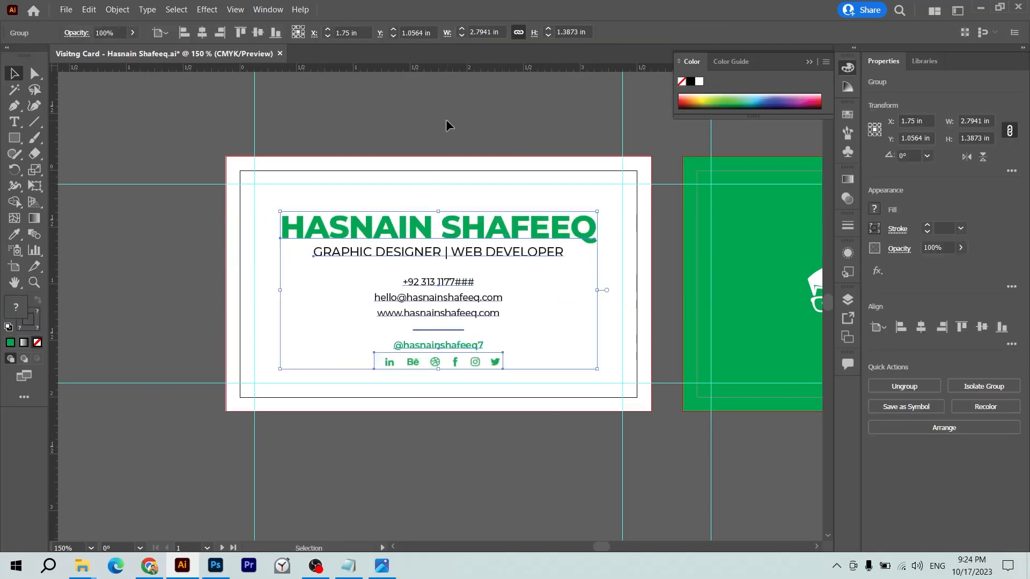
shift+click(618, 323)
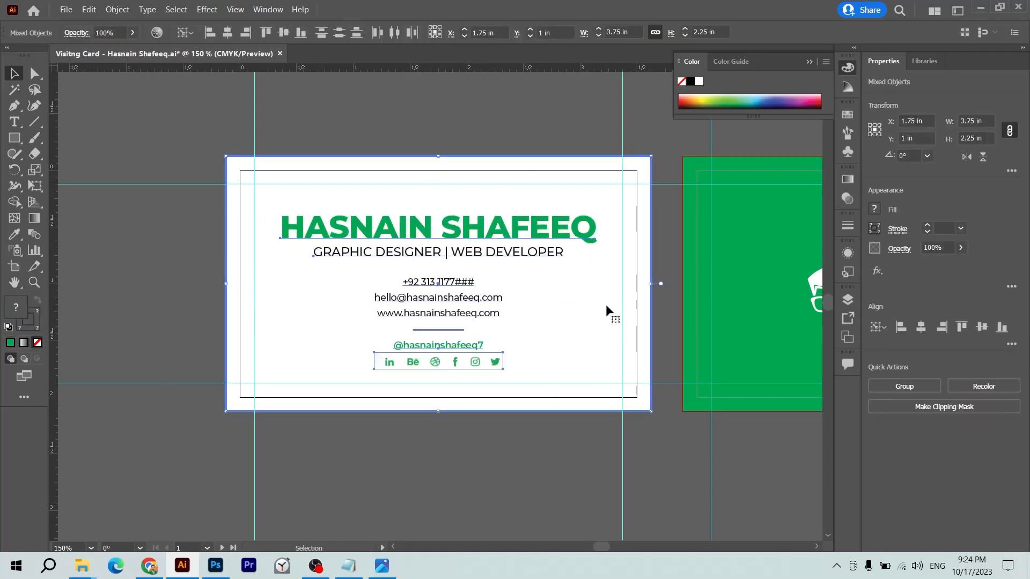
click(981, 328)
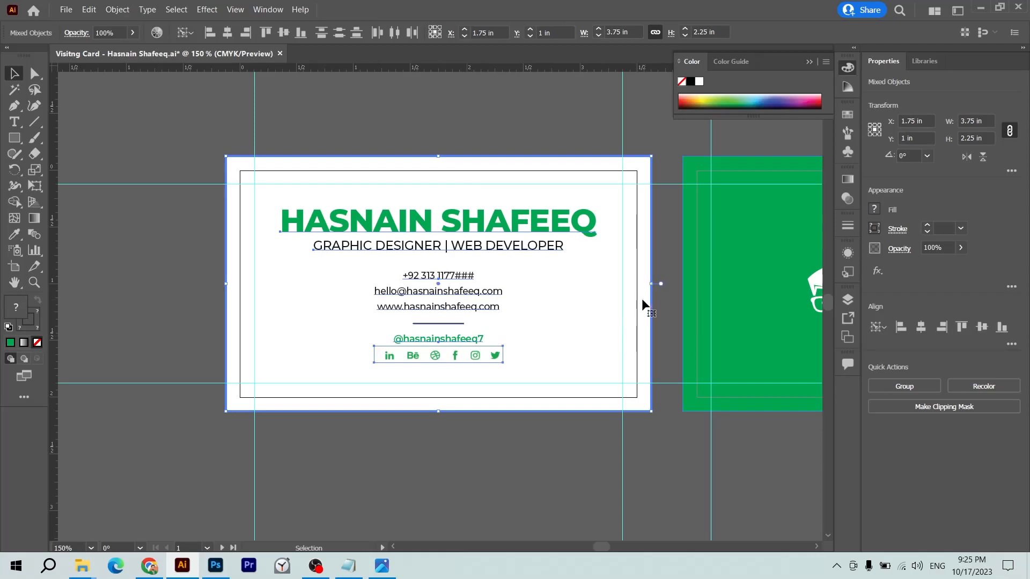
click(556, 97)
drag(559, 101, 433, 128)
key(ctrl+minus)
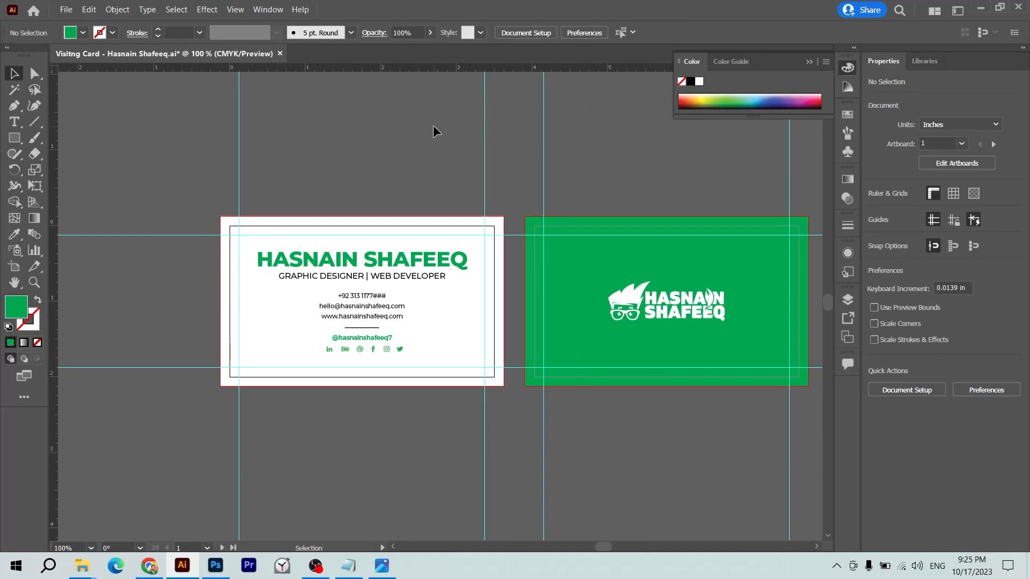
- Trial-resize the green back rectangle, undo it, and save the file
click(682, 249)
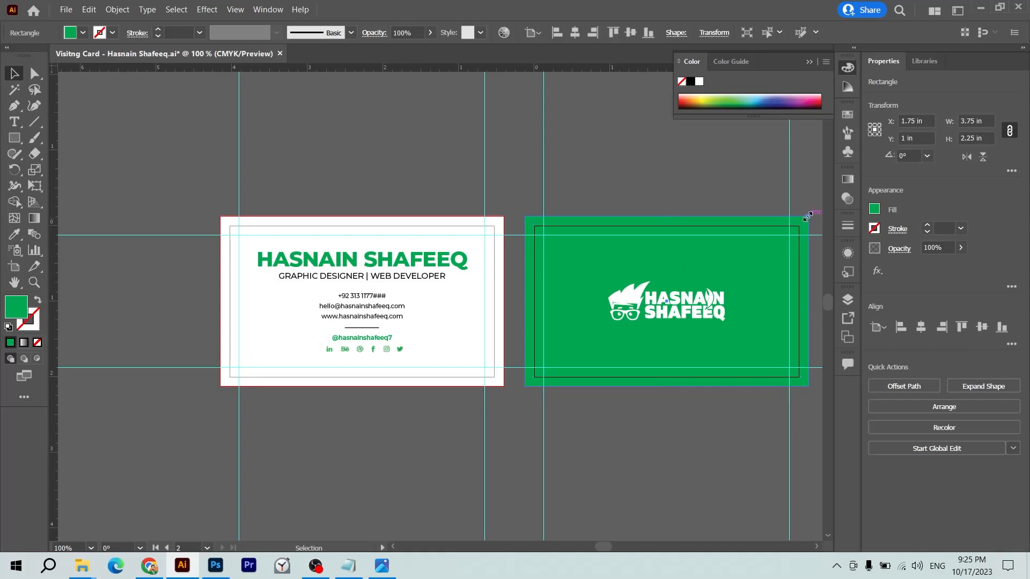
drag(807, 216, 799, 221)
drag(668, 221, 668, 226)
click(677, 156)
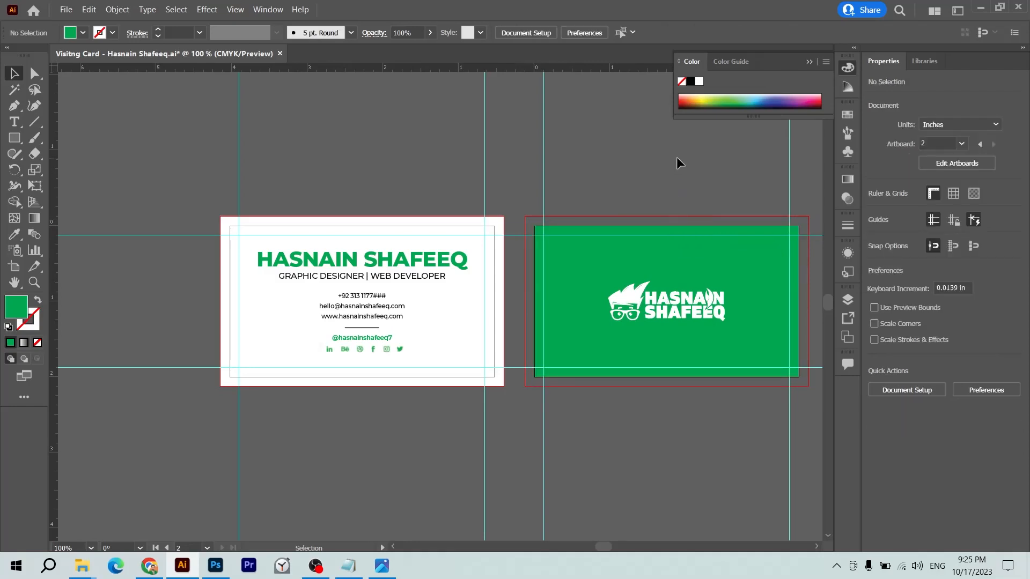
key(ctrl+z)
key(ctrl+z)
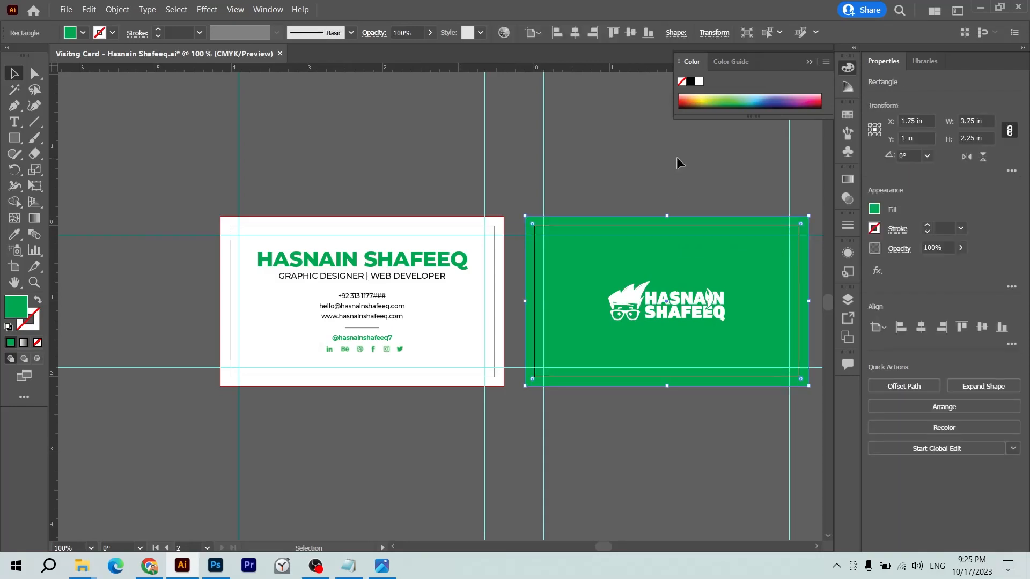
key(a)
key(v)
key(ctrl+s)
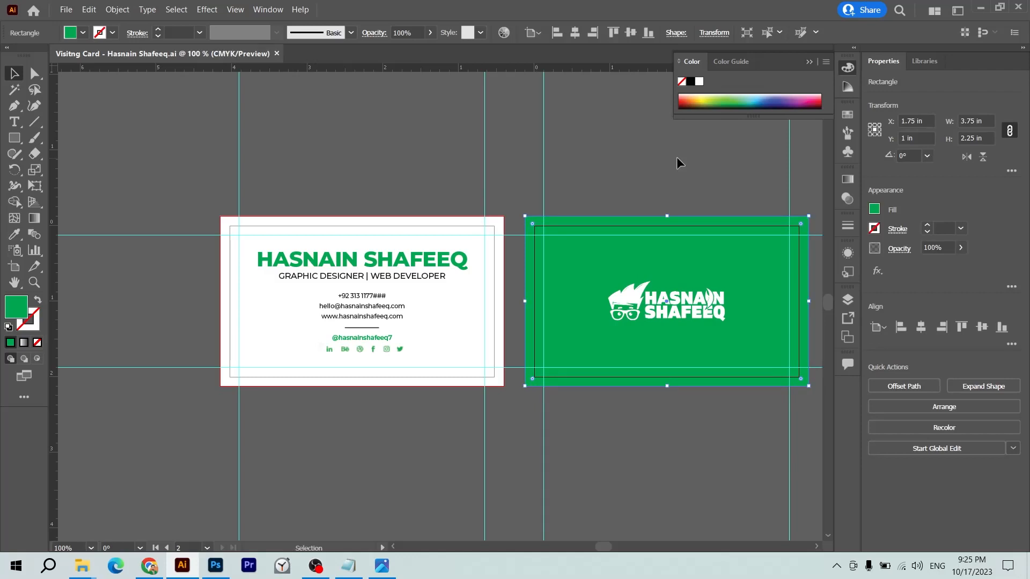
click(677, 157)
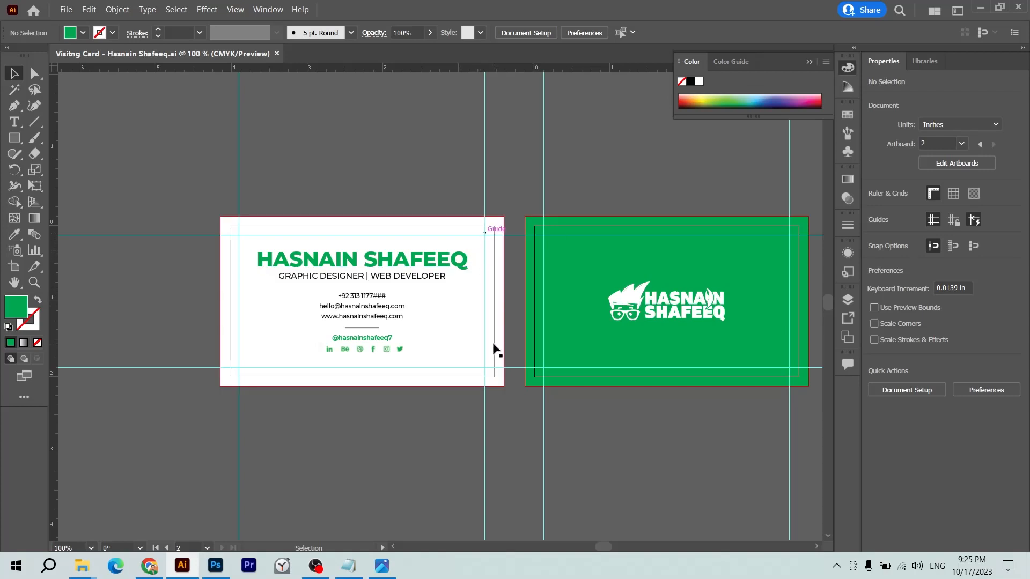
- Trial-stretch the front text group wider, then undo the stretch
click(430, 274)
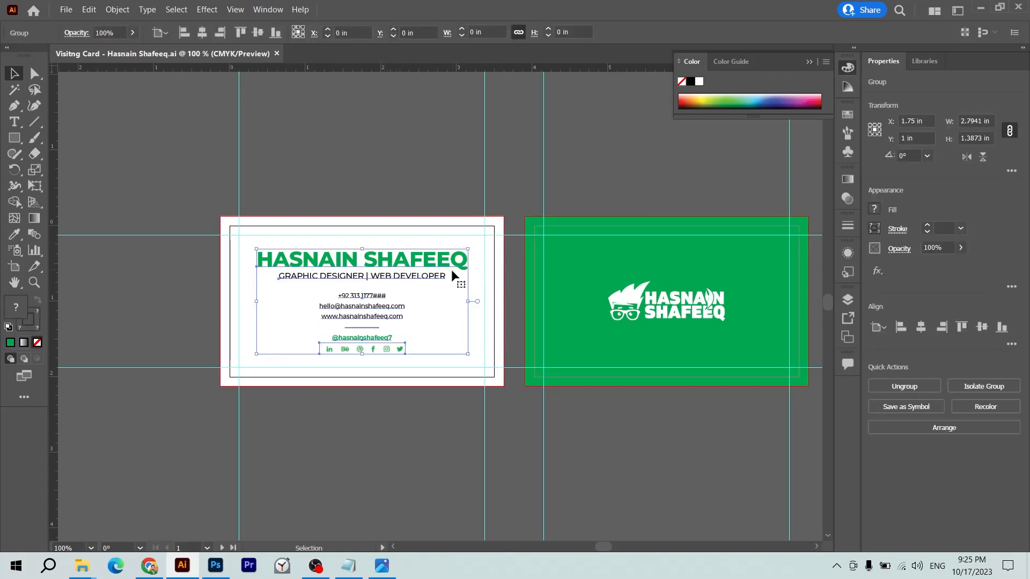
drag(470, 301, 501, 302)
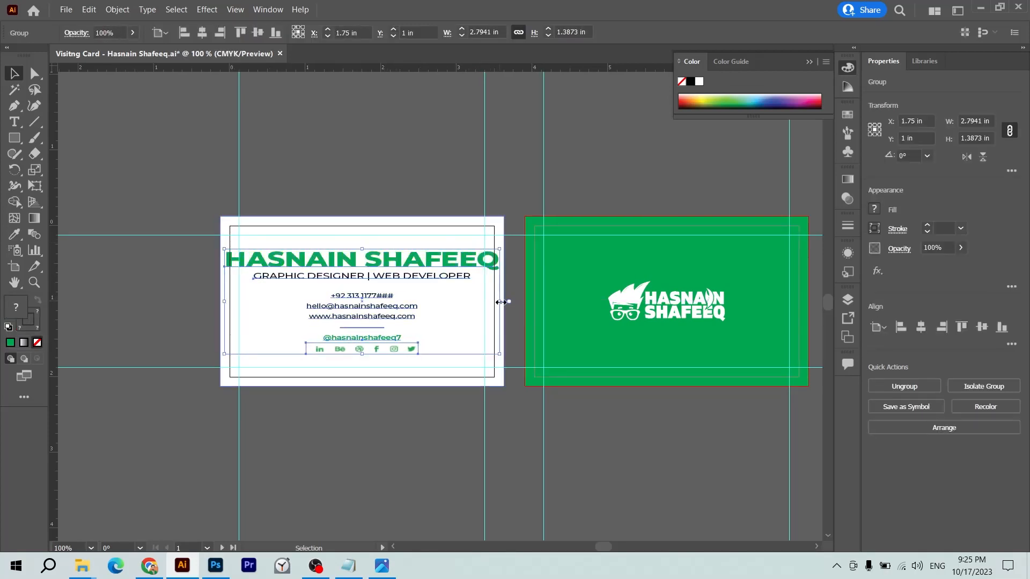
key(ctrl+z)
click(564, 166)
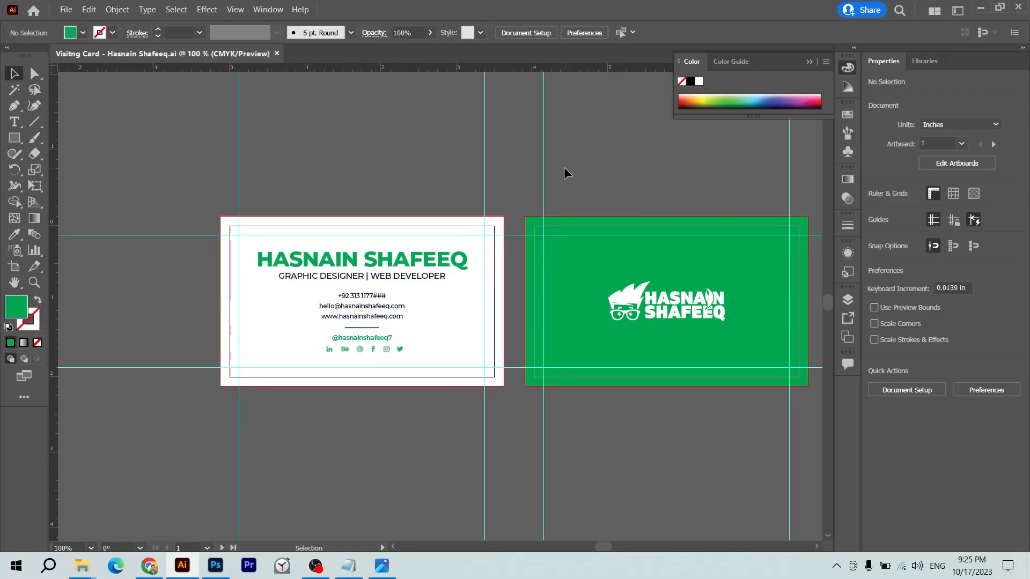